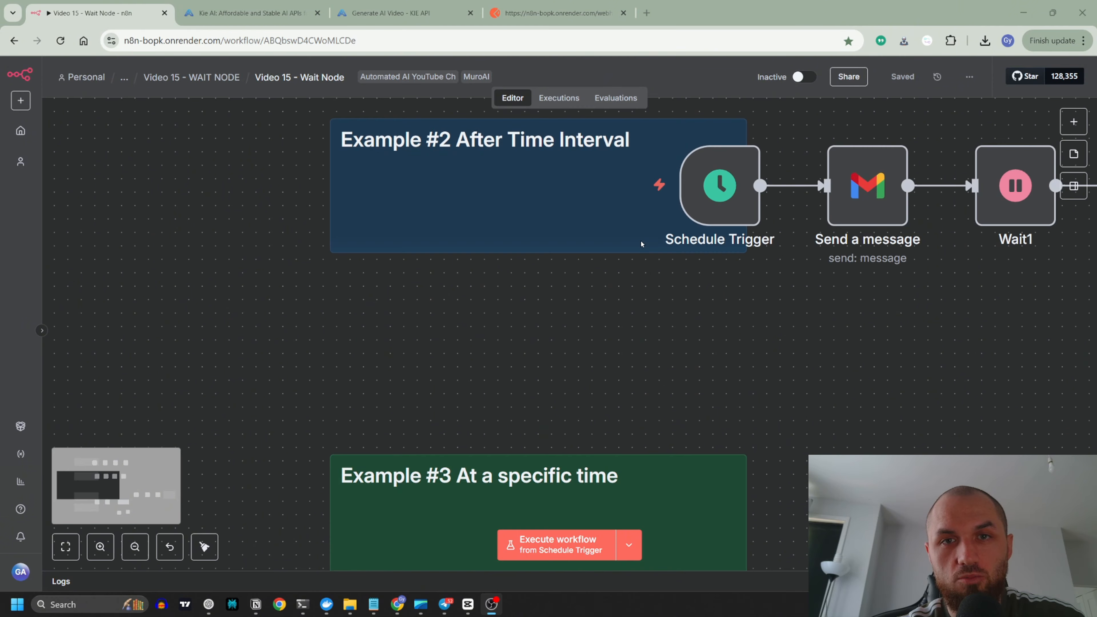
pyautogui.scroll(-10, 640, 243)
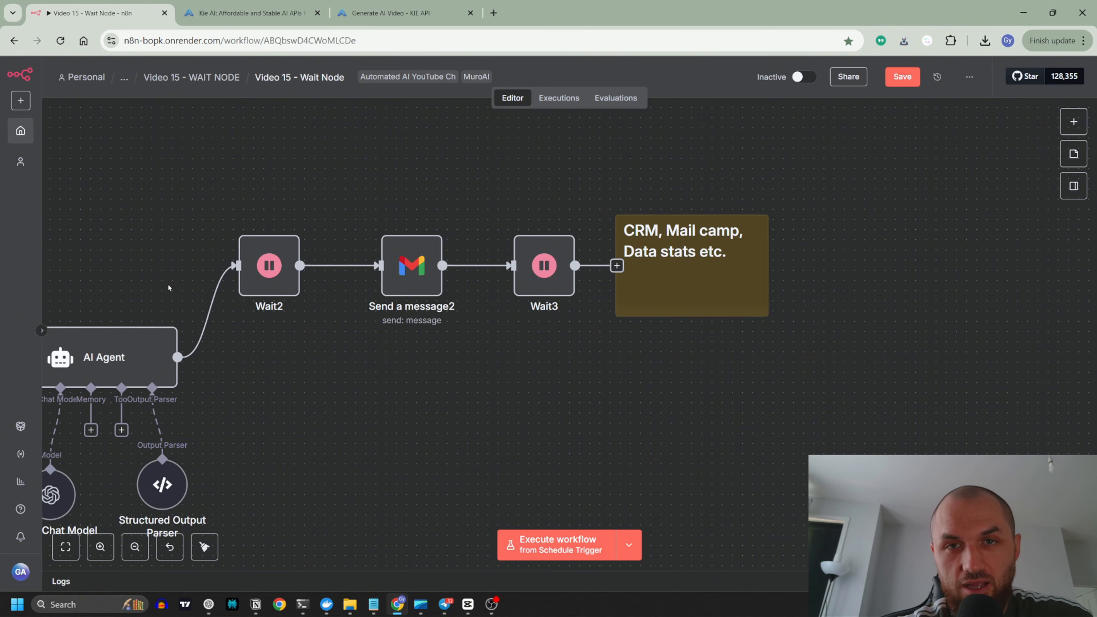
pyautogui.keyDown('ctrl'); pyautogui.scroll(-3, 441, 271); pyautogui.keyUp('ctrl')
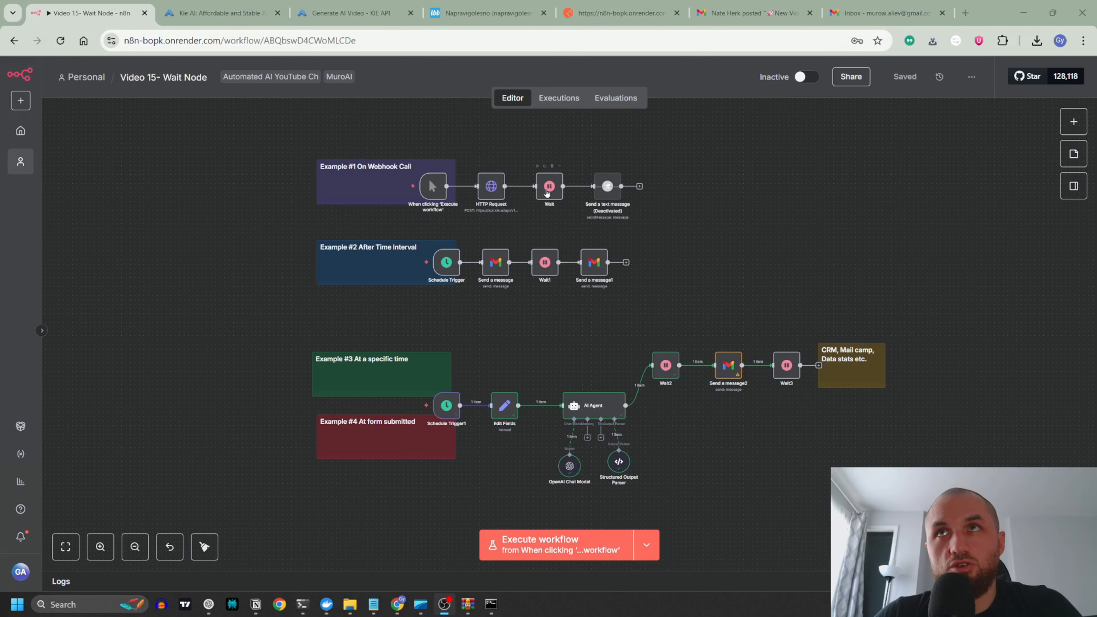
# - View the available resume modes of the Wait node in the Example #1 On Webhook Call flow
pyautogui.doubleClick(546, 193)
pyautogui.click(520, 162)
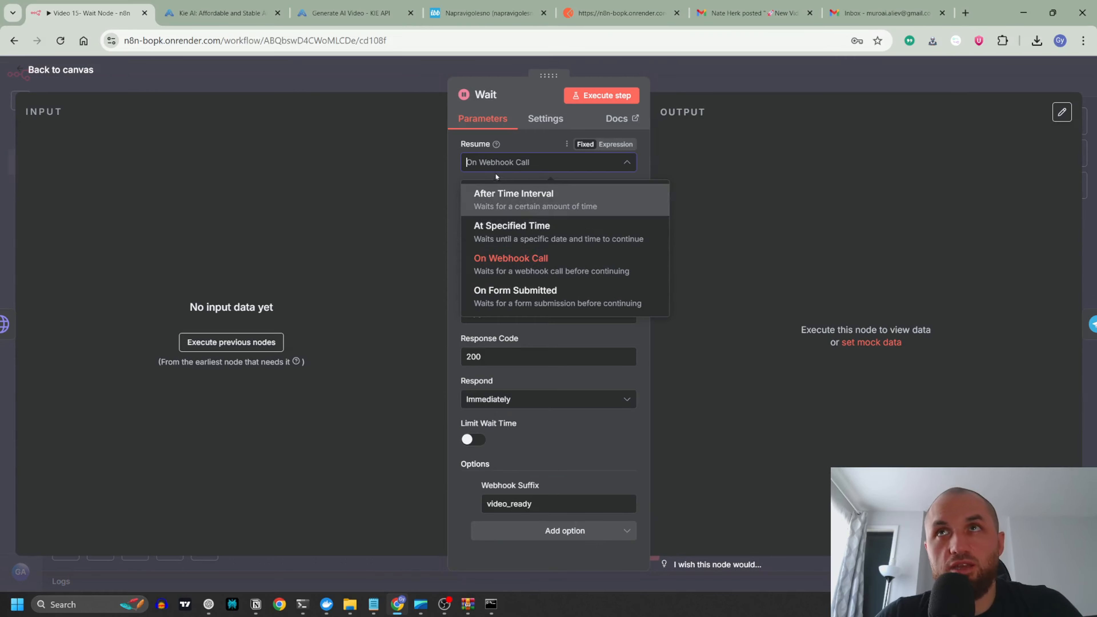
pyautogui.press('Escape')
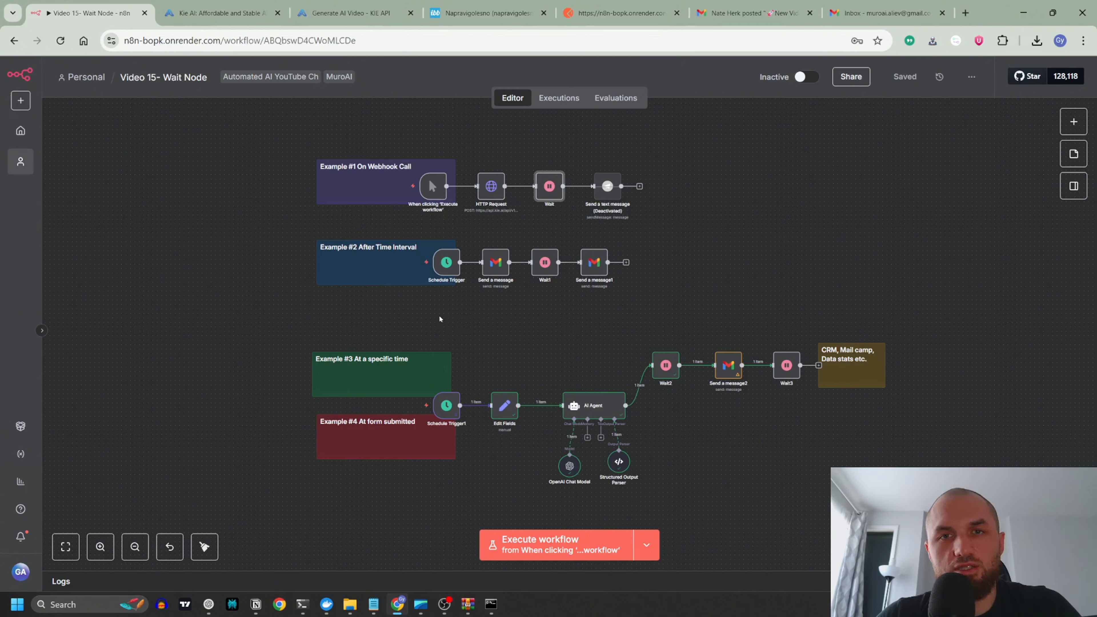
# - Examine the Example #1 Wait node's On Webhook Call option and its HTTP method, response and webhook suffix settings
pyautogui.scroll(5, 439, 326)
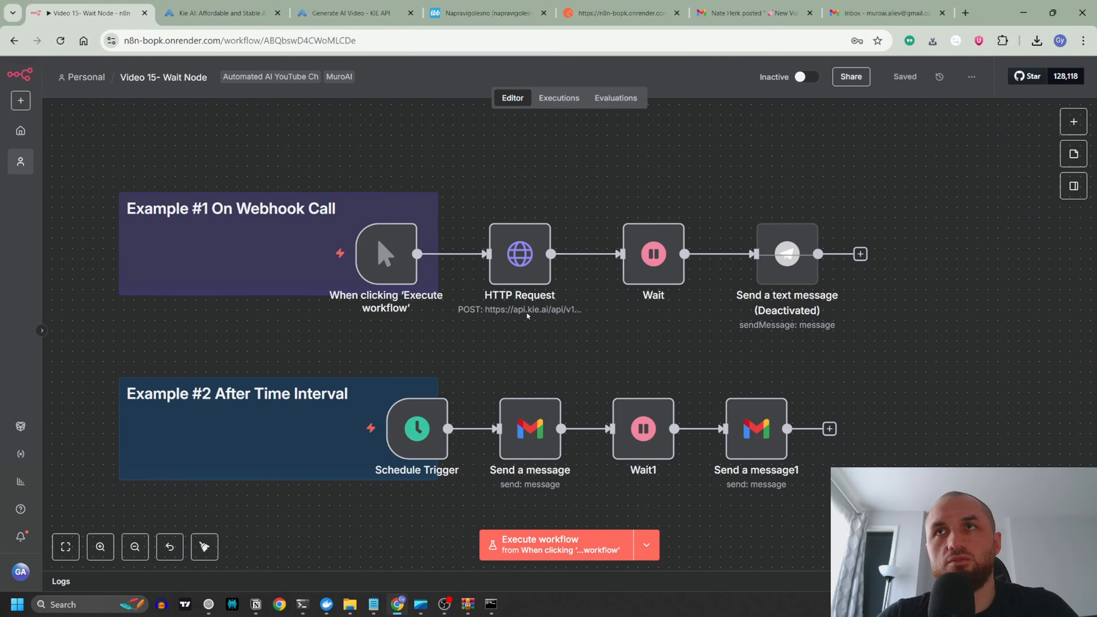
pyautogui.hscroll(2, 603, 253)
pyautogui.doubleClick(602, 248)
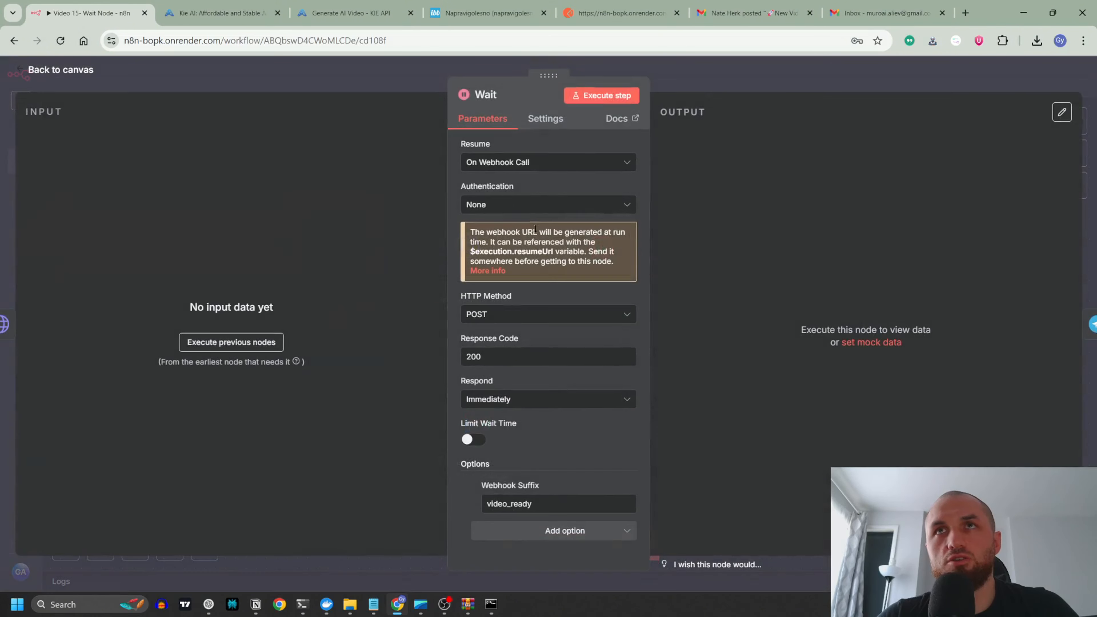
pyautogui.click(532, 164)
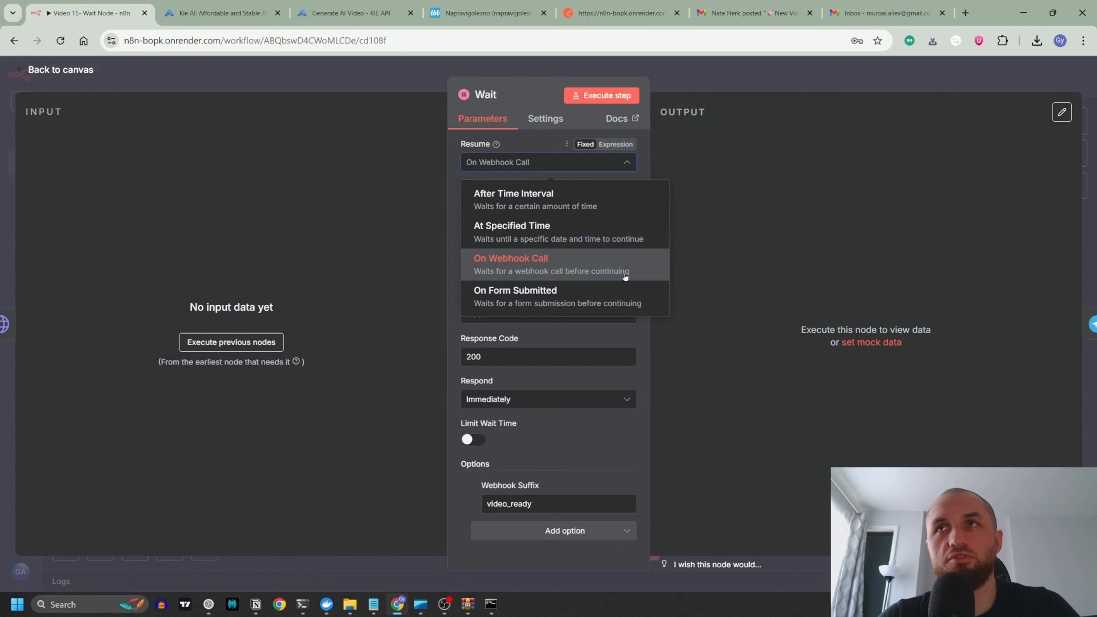
pyautogui.click(507, 147)
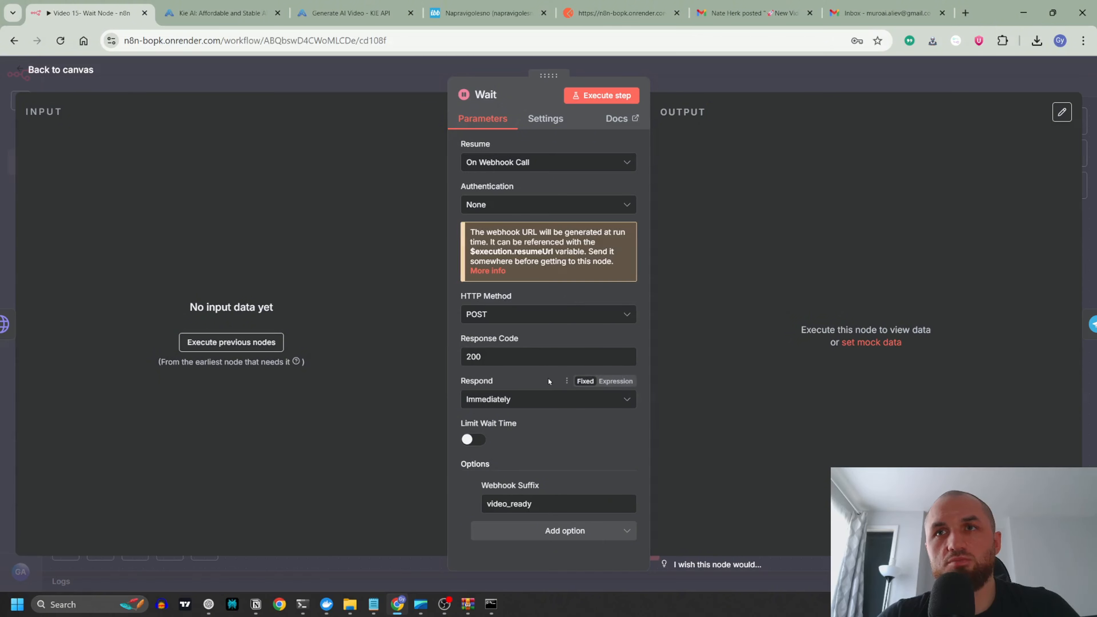
pyautogui.moveTo(545, 489)
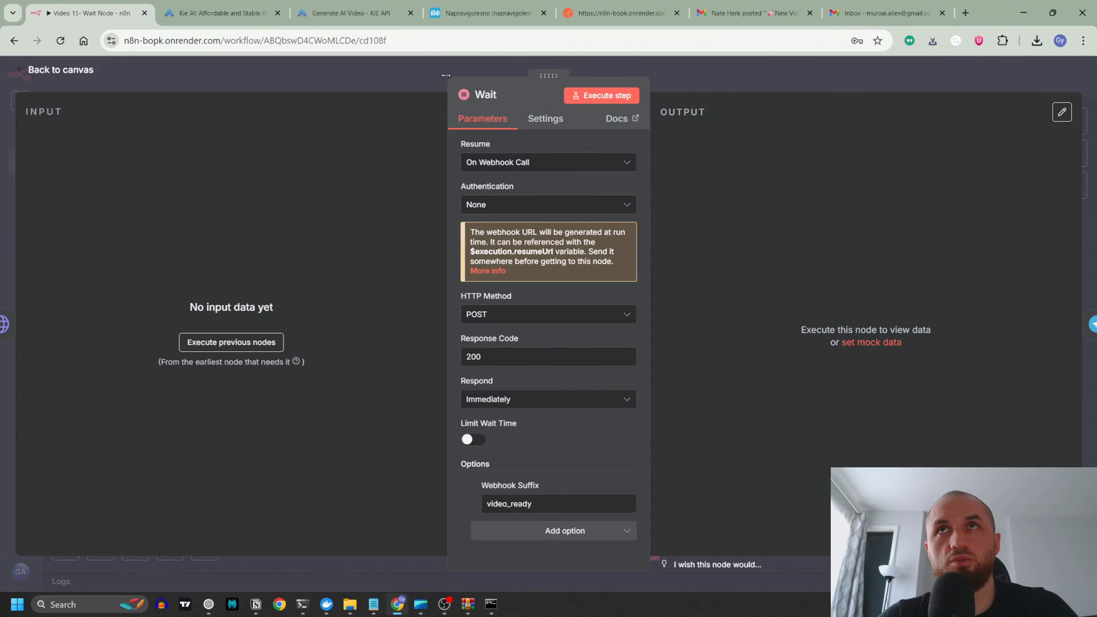
pyautogui.click(417, 72)
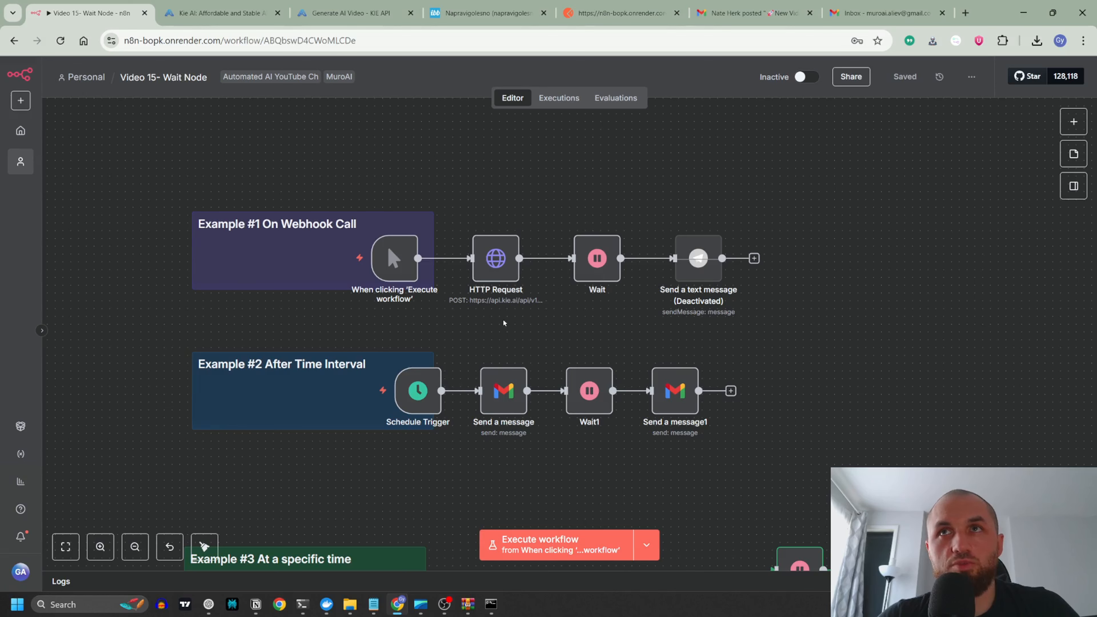
# - Add a new HTTP Request node above Example #1 and connect its output to a new If node
pyautogui.moveTo(492, 206); pyautogui.dragTo(561, 225)
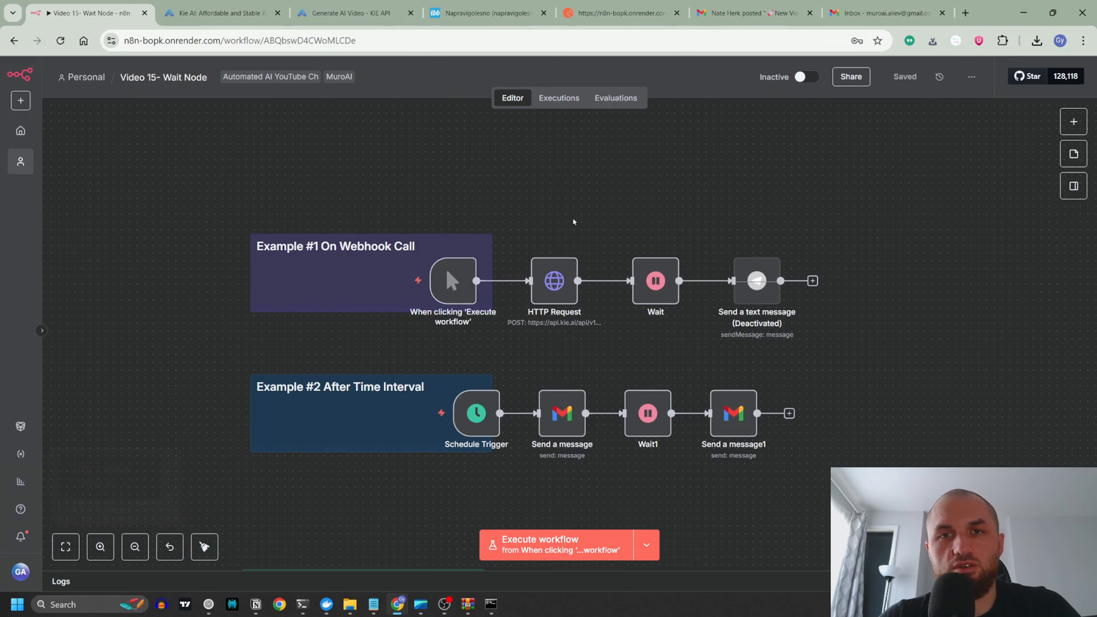
pyautogui.hotkey('ctrl', 'v')
pyautogui.press('Tab')
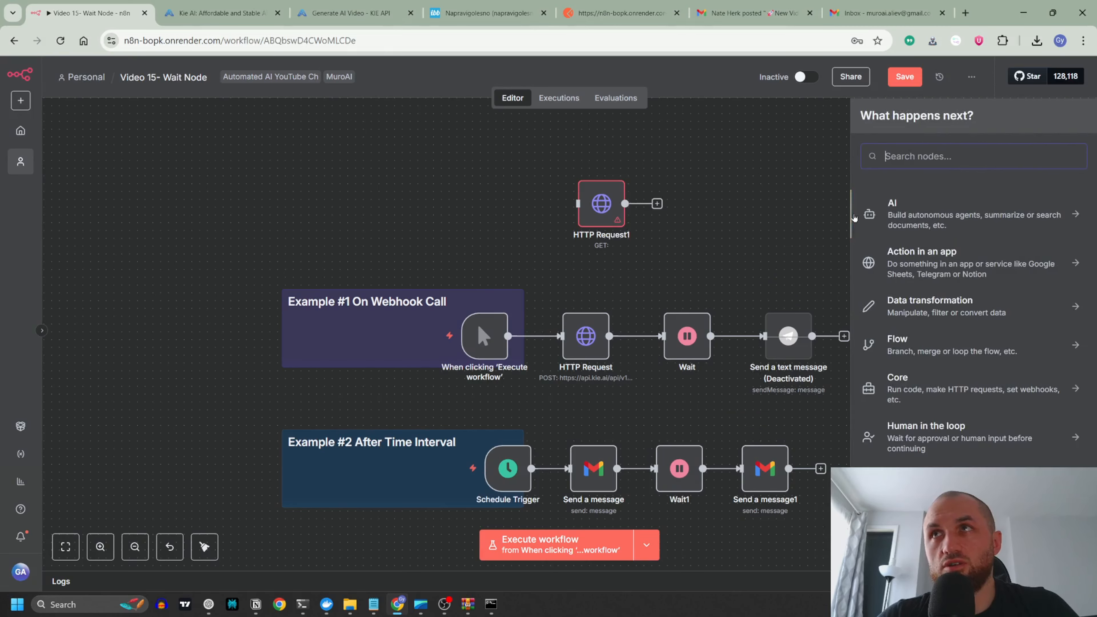
pyautogui.write('if')
pyautogui.press('Return')
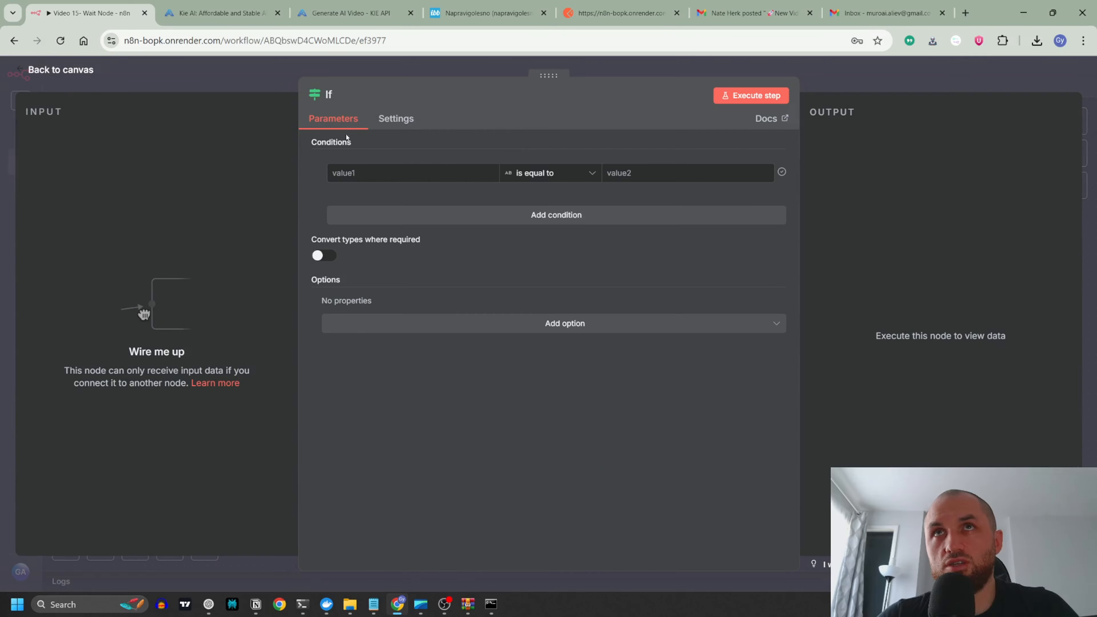
pyautogui.press('Escape')
pyautogui.moveTo(769, 221); pyautogui.dragTo(652, 205)
pyautogui.hotkey('ctrl', 'z')
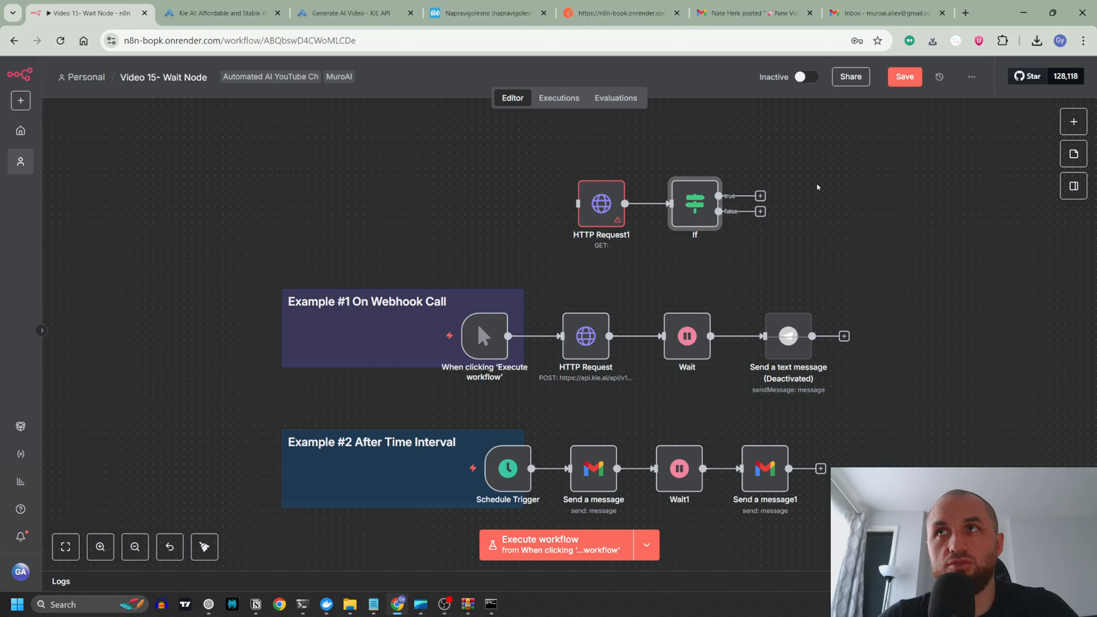
# - Loop the If node's false branch back to the new HTTP Request through a Wait node with its wait unit set to Minutes
pyautogui.moveTo(760, 211); pyautogui.dragTo(466, 189)
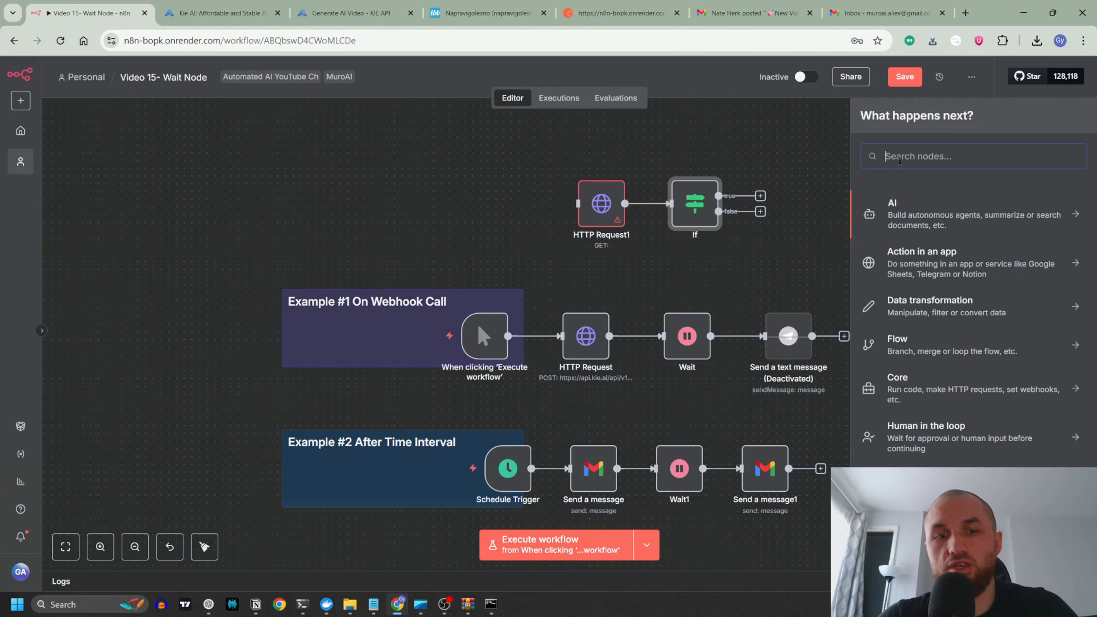
pyautogui.write('wai')
pyautogui.click(911, 205)
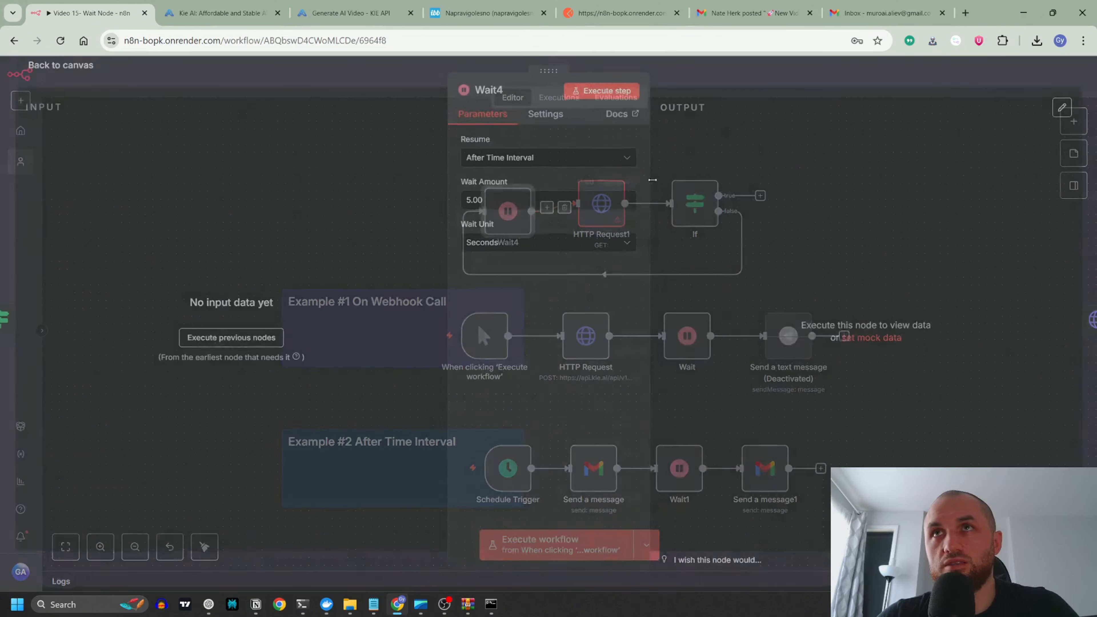
pyautogui.click(506, 246)
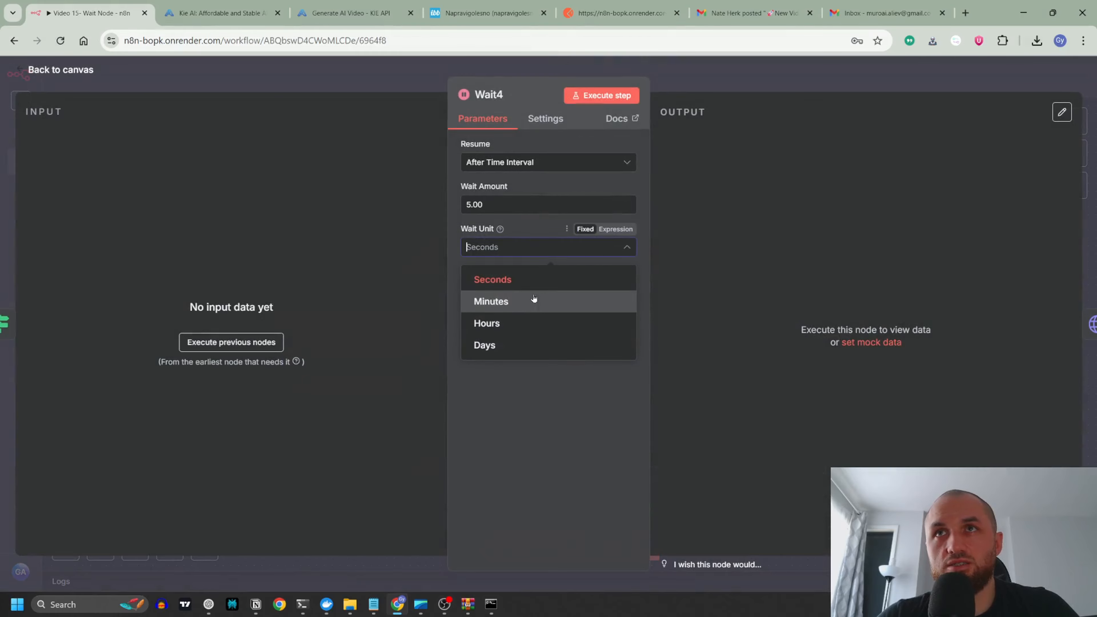
pyautogui.click(534, 301)
pyautogui.click(411, 84)
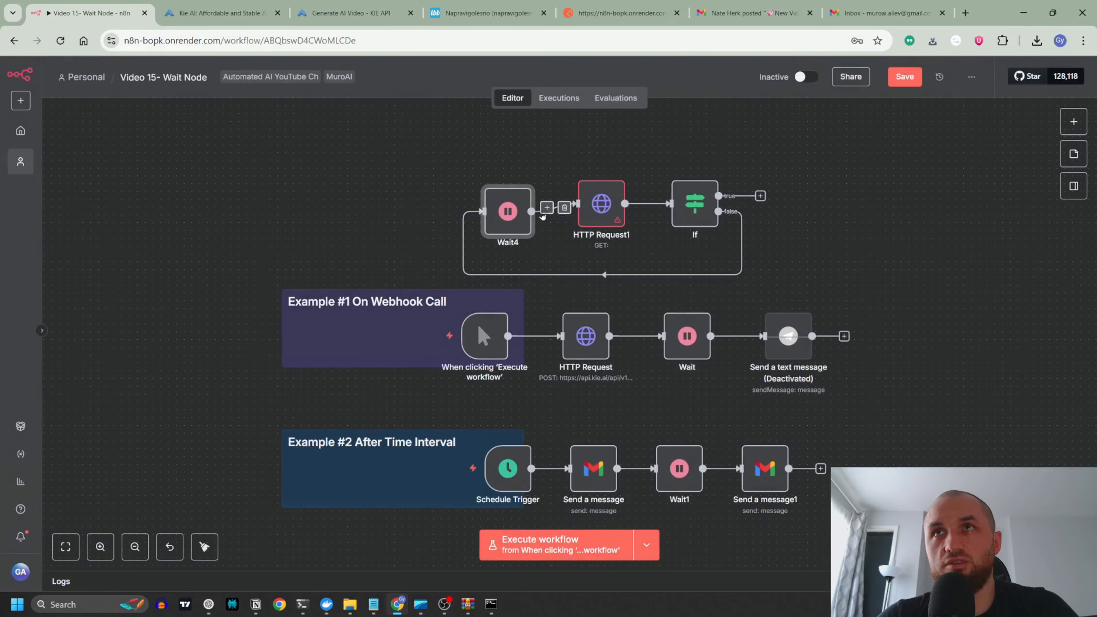
pyautogui.moveTo(520, 216); pyautogui.dragTo(521, 207)
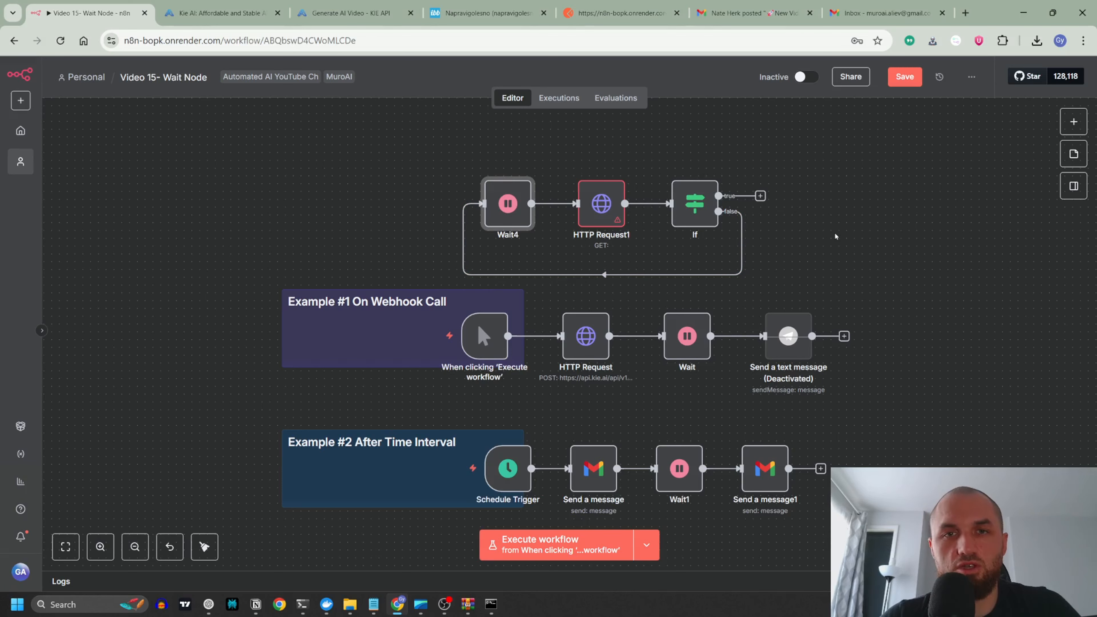
# - Open the Example #1 HTTP Request node, then read the callBackUrl description in the KIE API Generate AI Video docs
pyautogui.moveTo(838, 255); pyautogui.dragTo(774, 198)
pyautogui.doubleClick(524, 285)
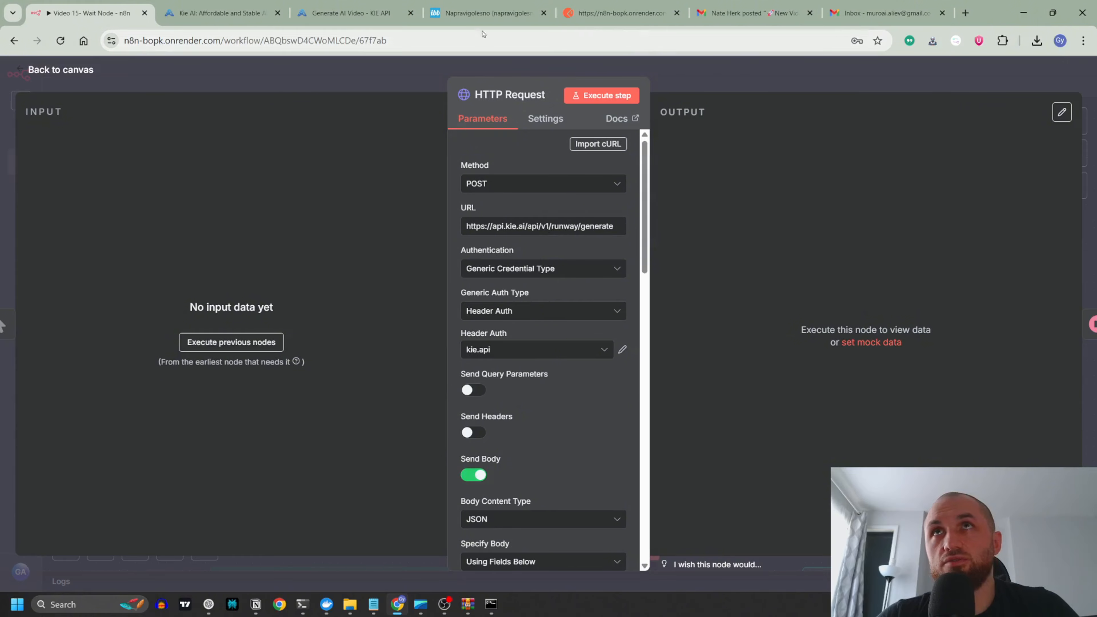
pyautogui.click(350, 13)
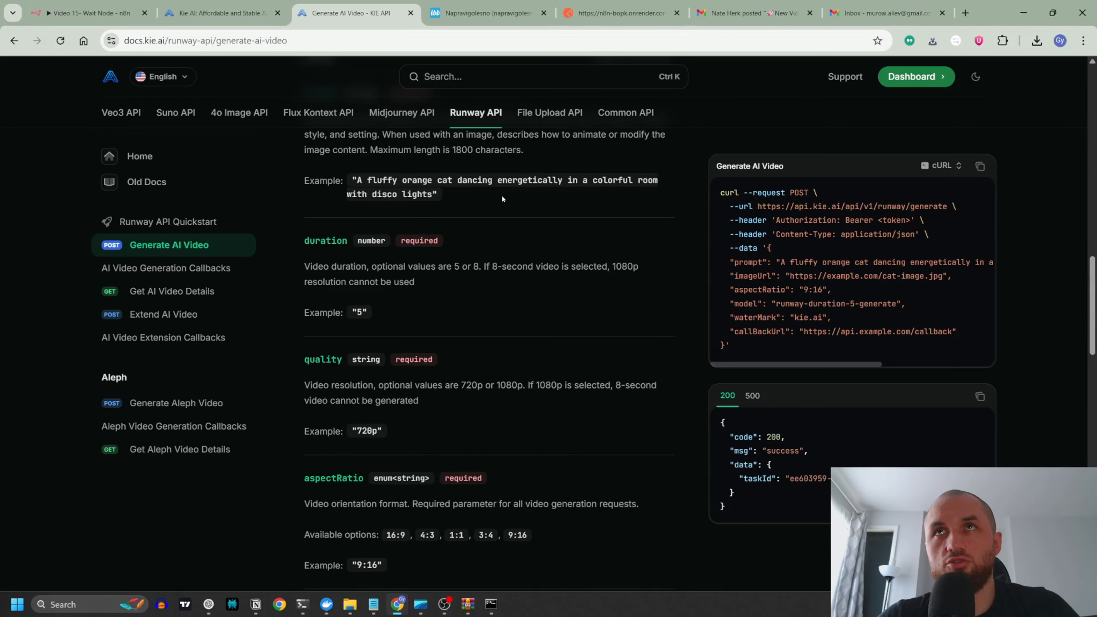
pyautogui.scroll(-2, 520, 247)
pyautogui.scroll(-5, 519, 247)
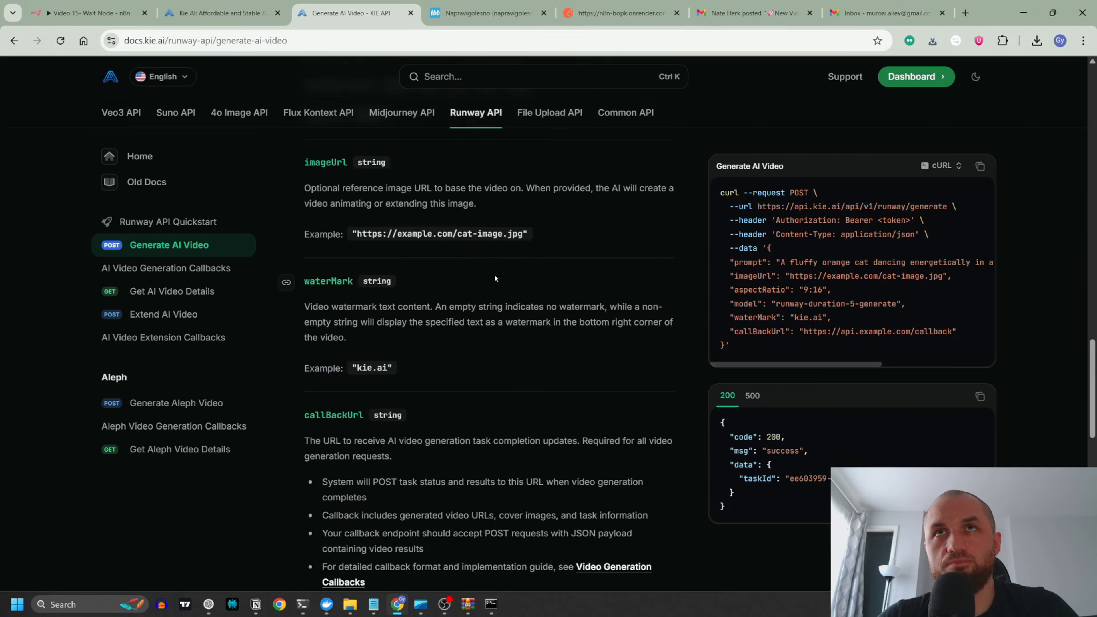
pyautogui.scroll(-3, 436, 314)
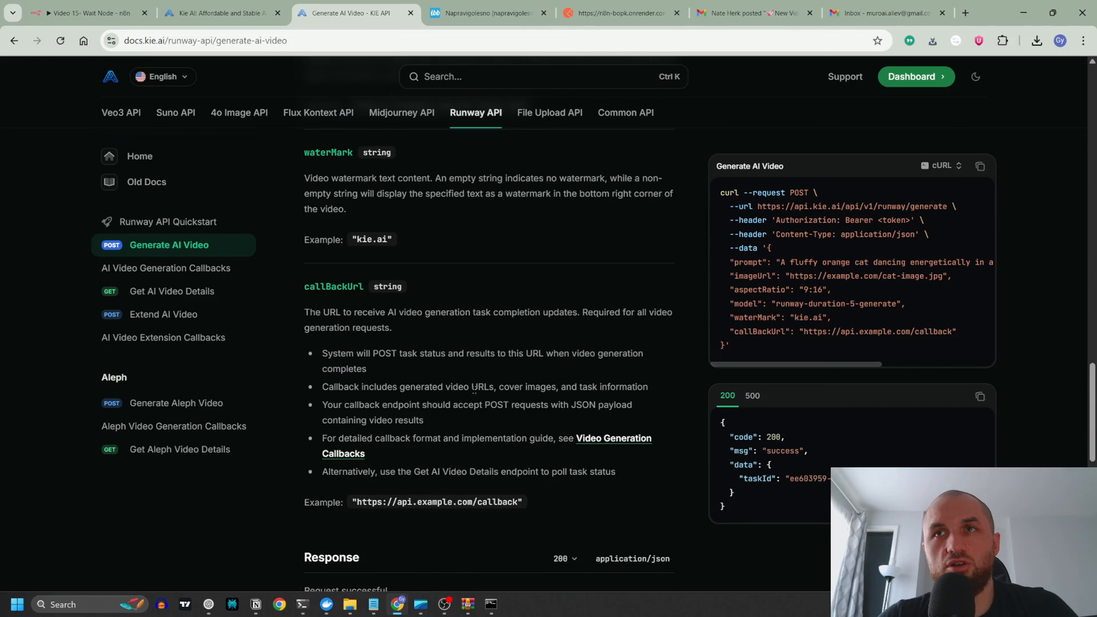
pyautogui.scroll(-1, 491, 361)
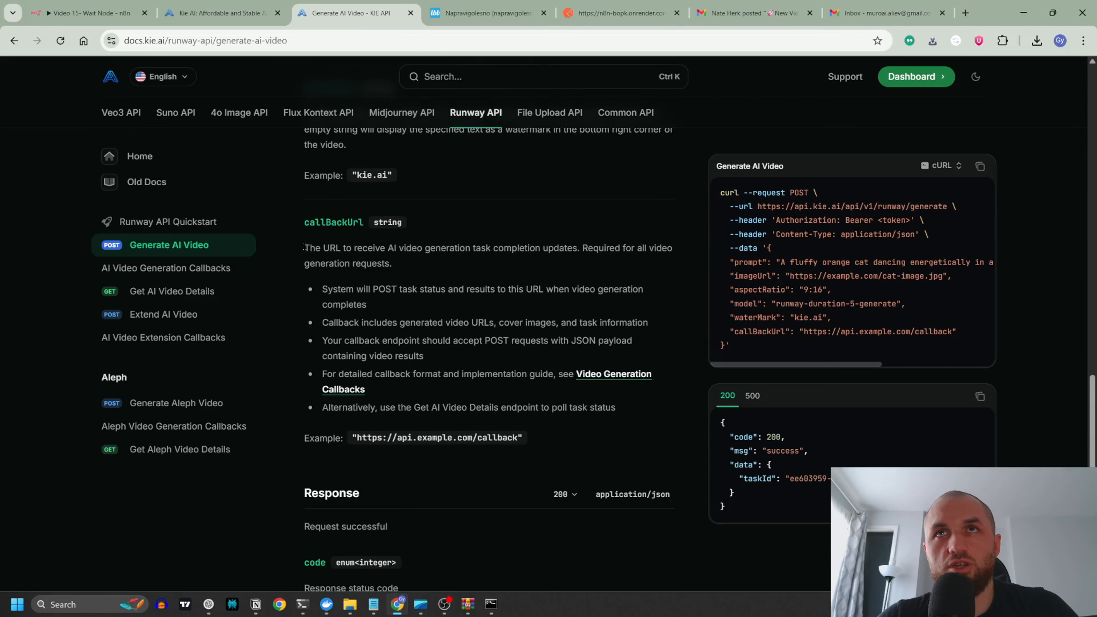
pyautogui.moveTo(303, 249); pyautogui.dragTo(471, 249)
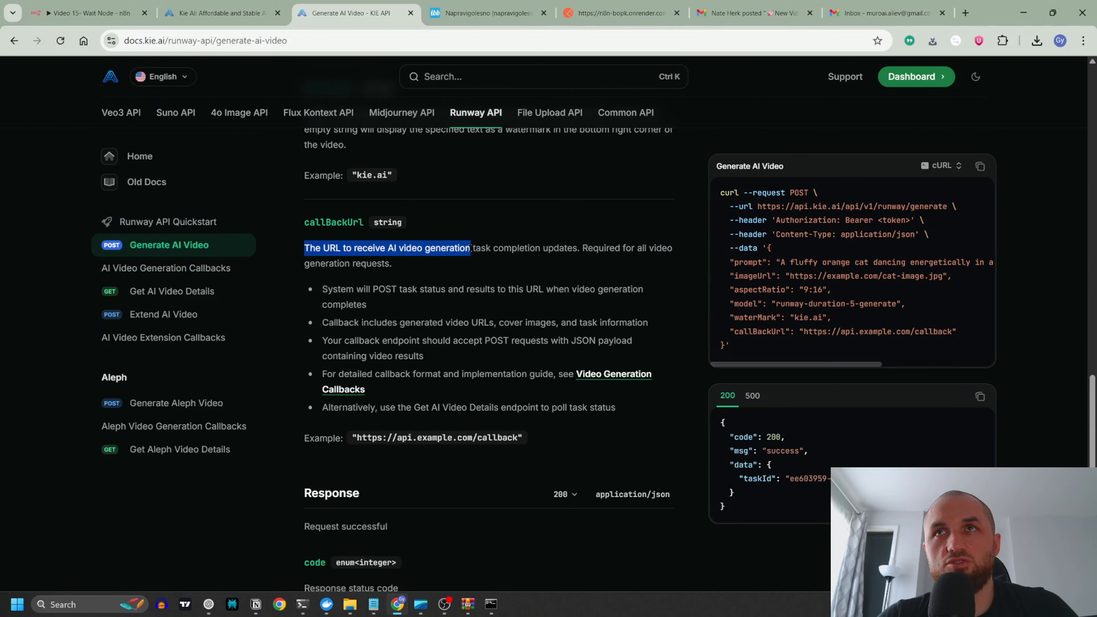
pyautogui.click(507, 247)
# - Return to the n8n workflow and delete the Wait, HTTP Request and If polling loop above Example #1
pyautogui.click(107, 13)
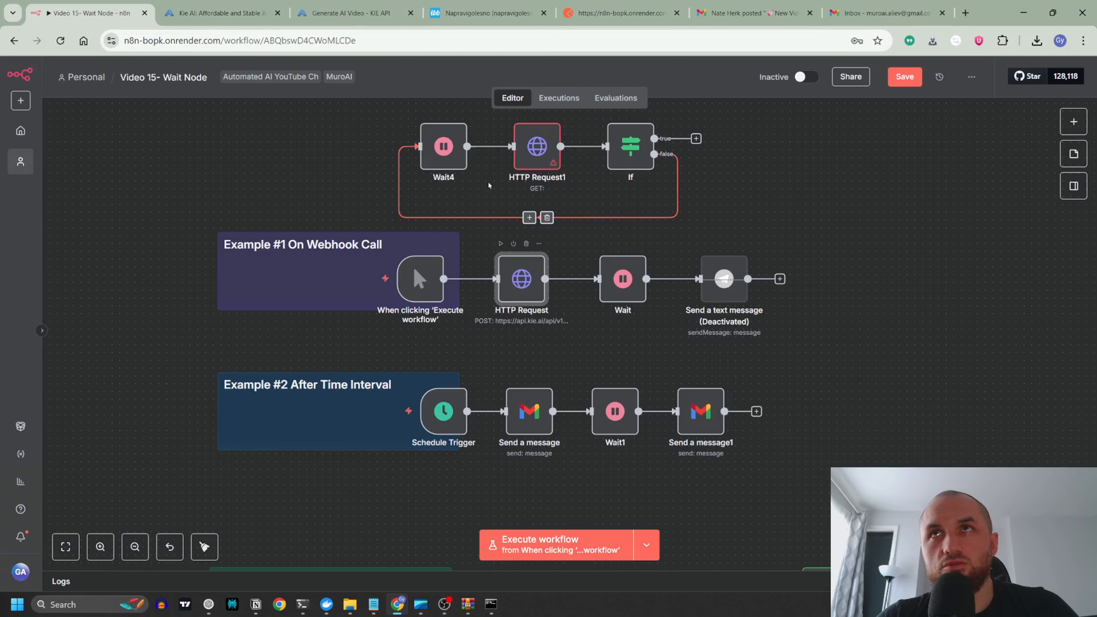
pyautogui.moveTo(784, 141); pyautogui.dragTo(375, 167)
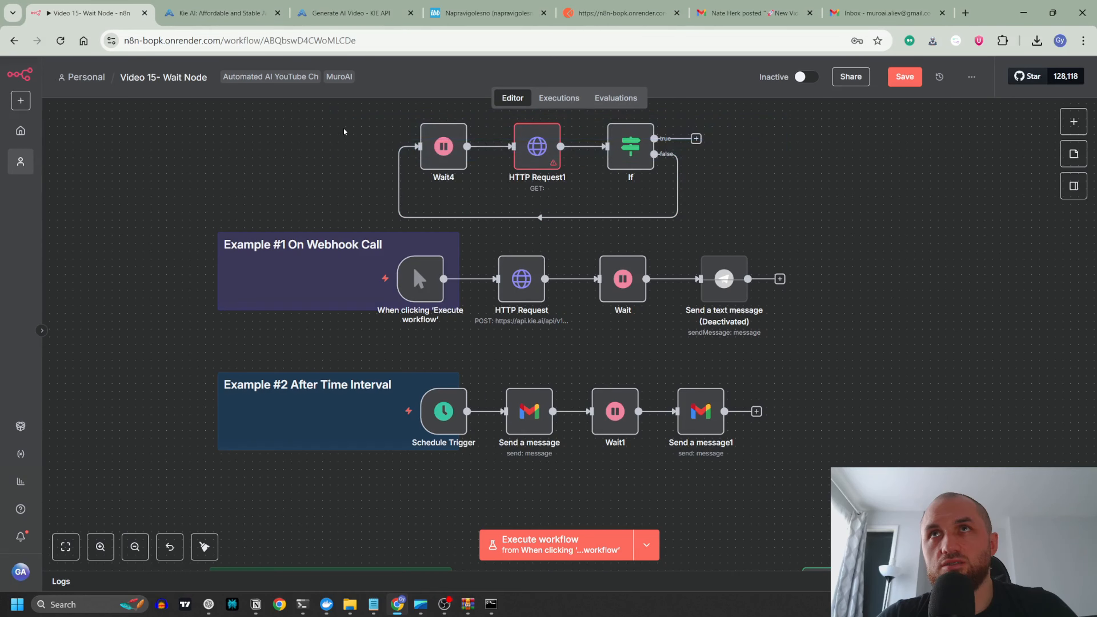
pyautogui.press('Delete')
# - Review the Example #1 HTTP Request node's body parameters, including callBackUrl, and look into the connected Wait node
pyautogui.doubleClick(524, 280)
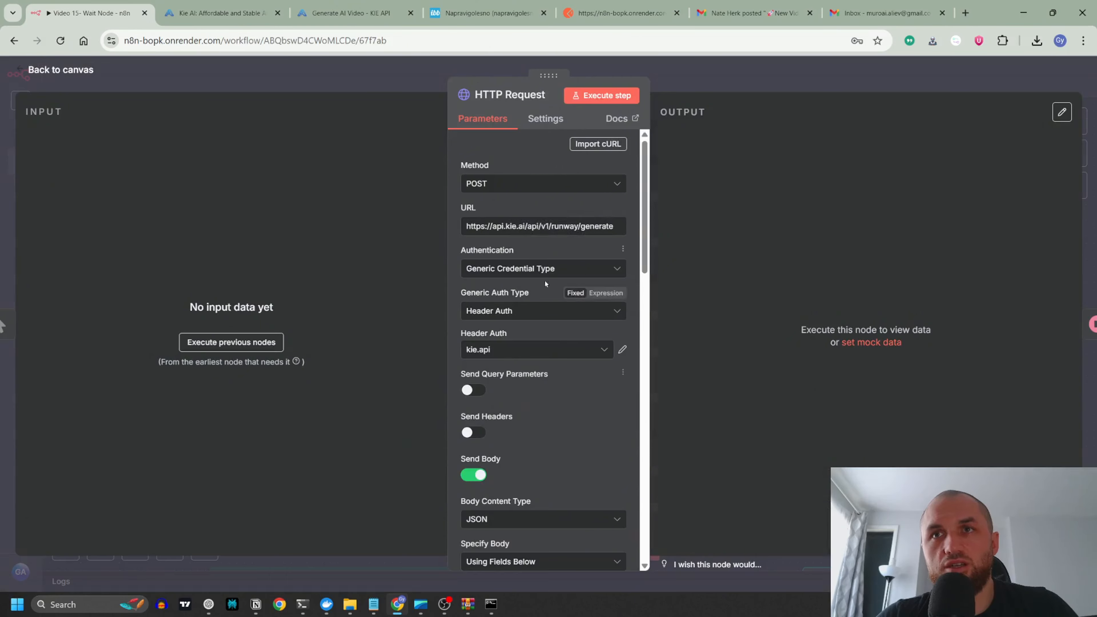
pyautogui.scroll(-10, 545, 283)
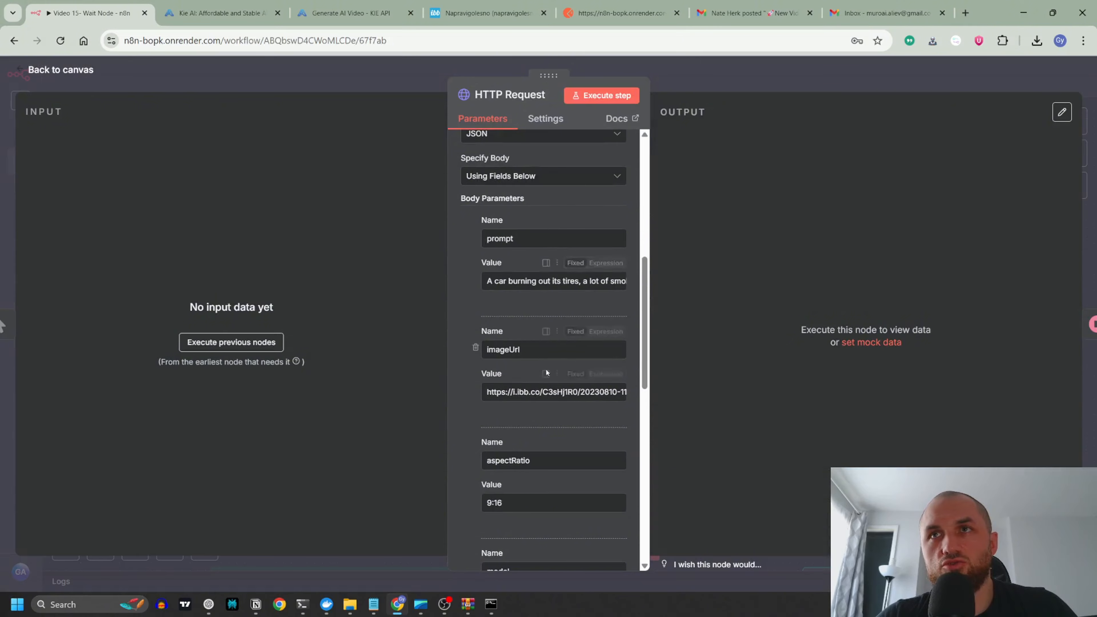
pyautogui.scroll(-10, 545, 372)
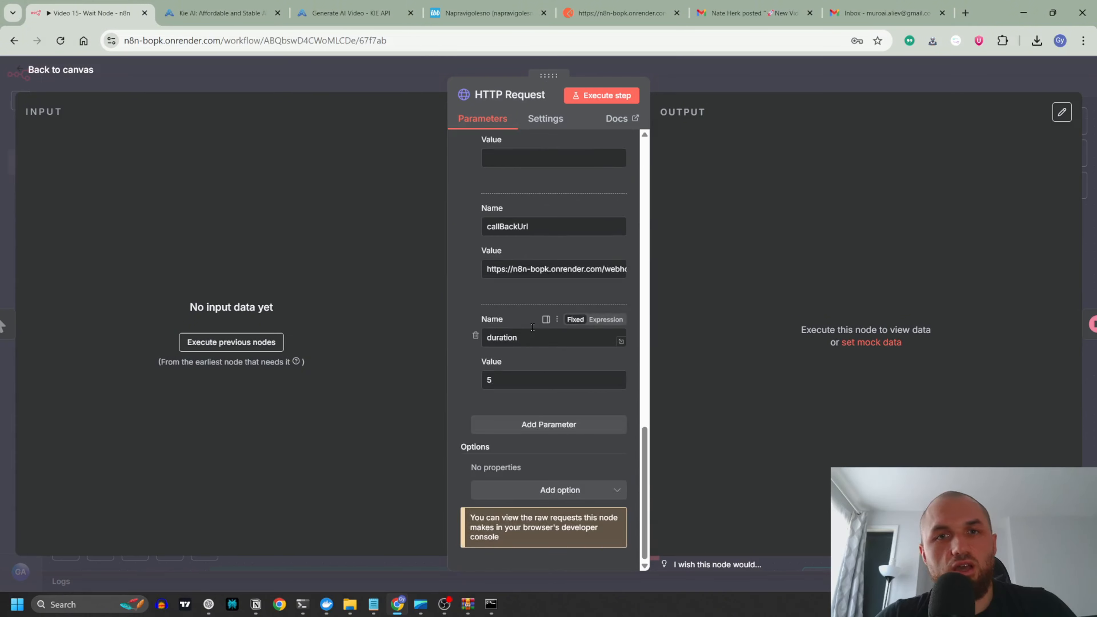
pyautogui.scroll(10, 518, 242)
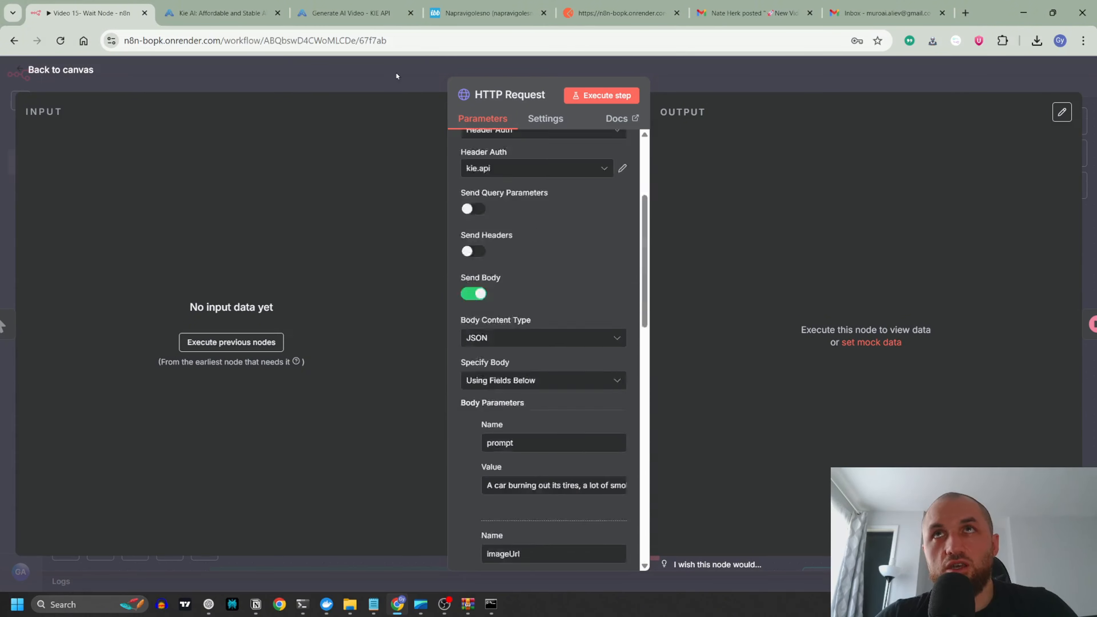
pyautogui.click(396, 76)
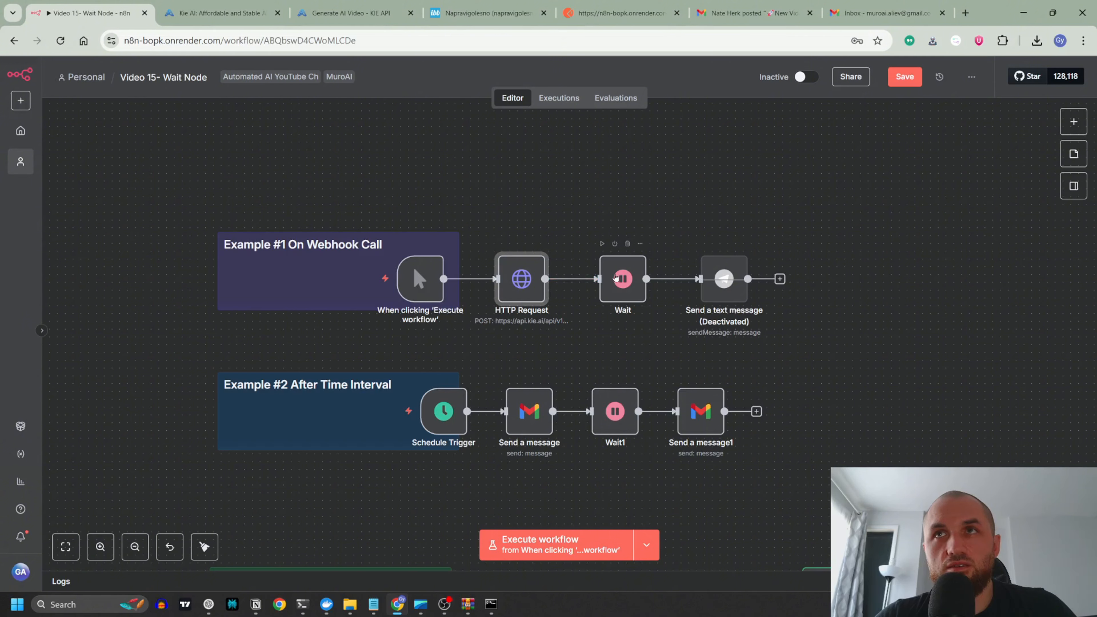
pyautogui.doubleClick(623, 279)
pyautogui.click(392, 66)
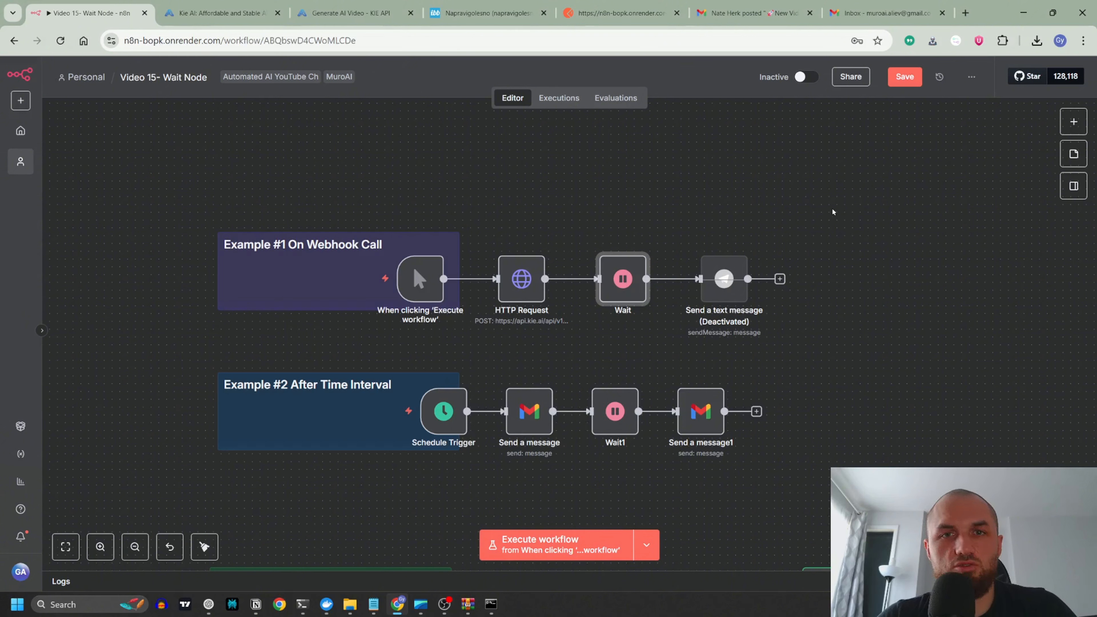
# - Review the callBackUrl and video parameters in the KIE API Generate AI Video docs, and copy the sample cURL request before returning to n8n
pyautogui.hotkey('ctrl', '3')
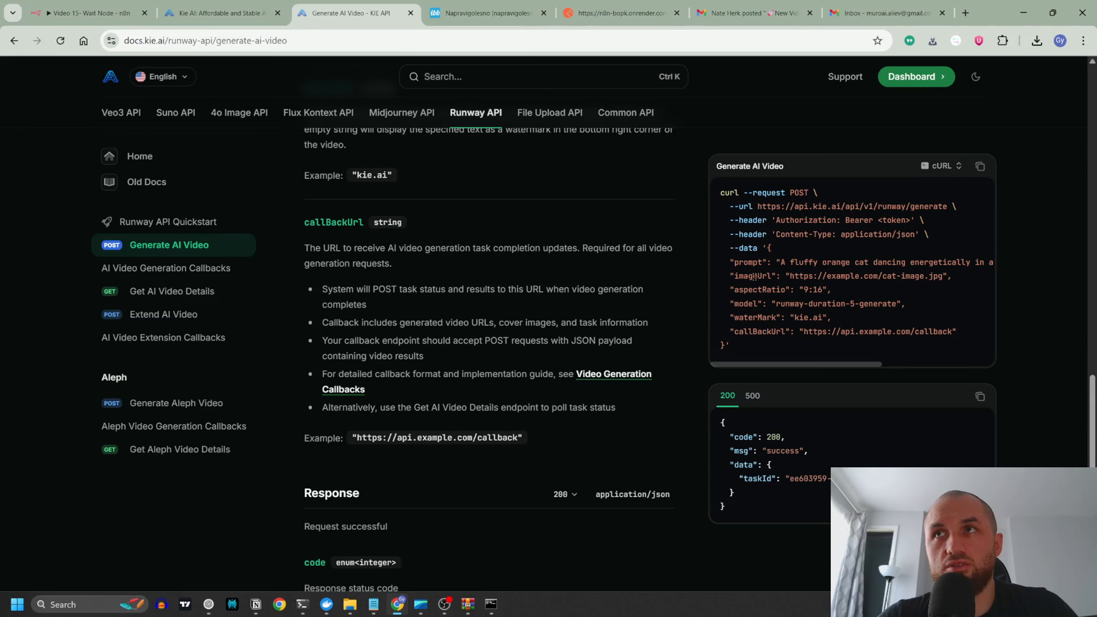
pyautogui.scroll(-4, 465, 300)
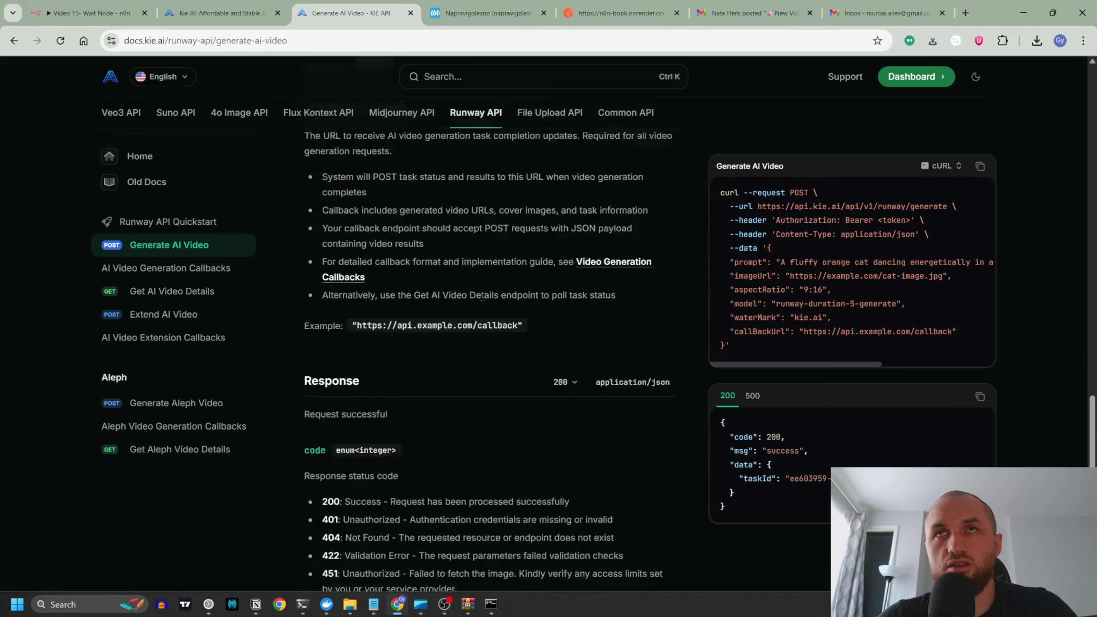
pyautogui.scroll(18, 302, 239)
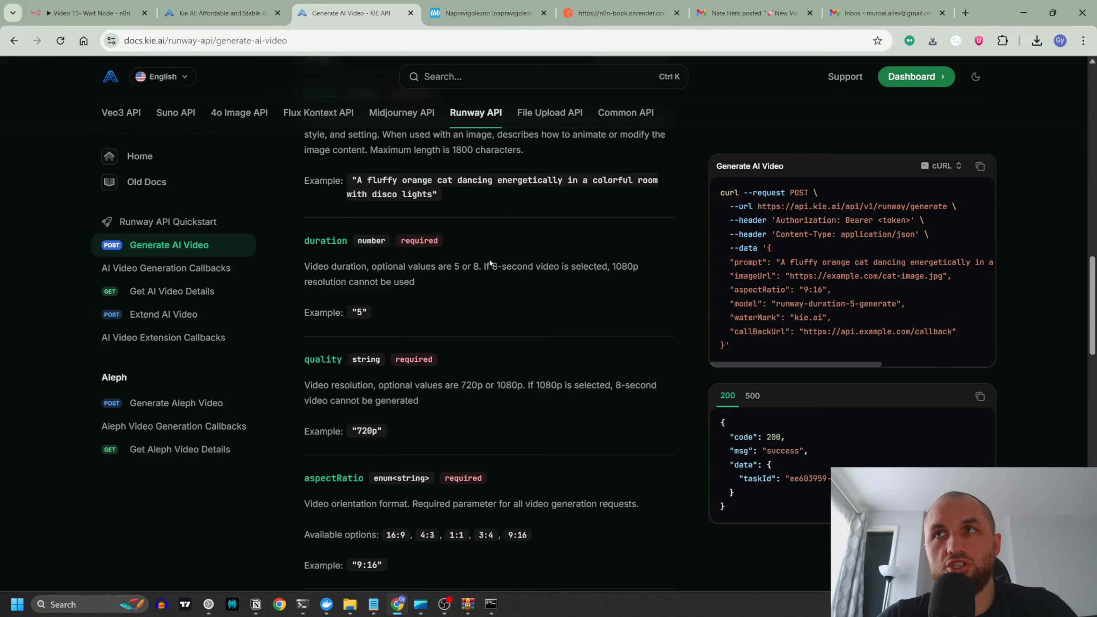
pyautogui.click(980, 166)
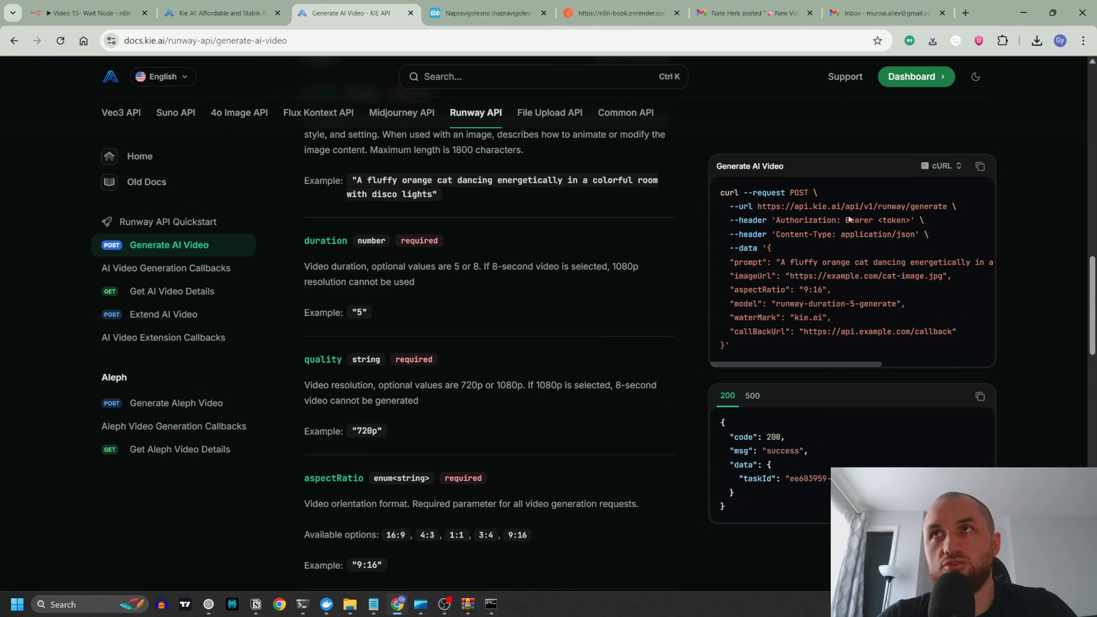
pyautogui.hotkey('ctrl', '1')
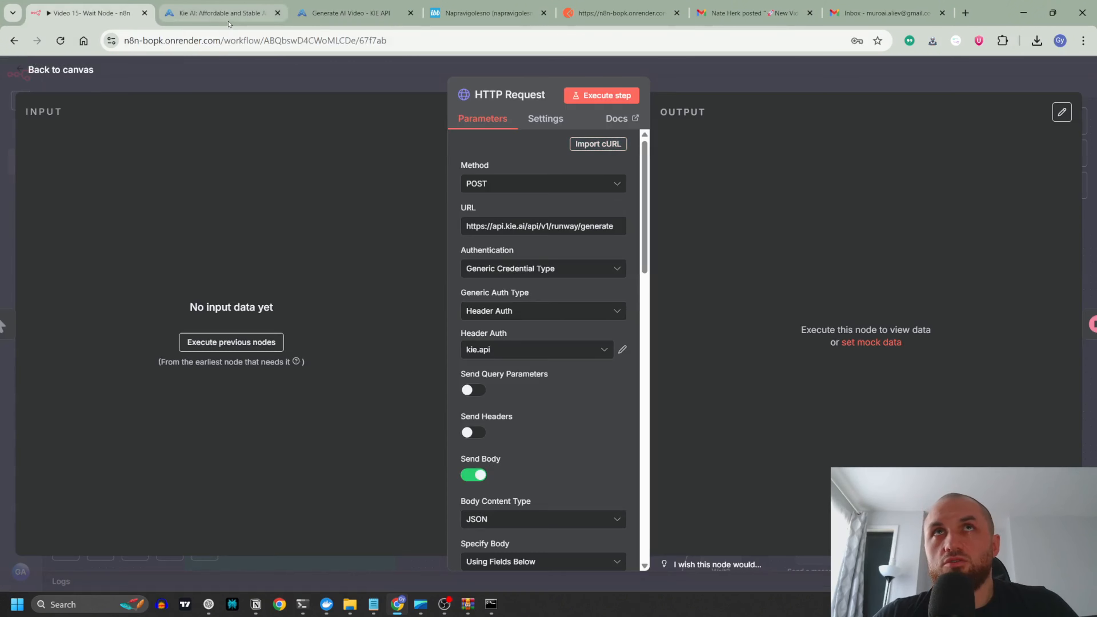
pyautogui.click(216, 13)
pyautogui.click(341, 13)
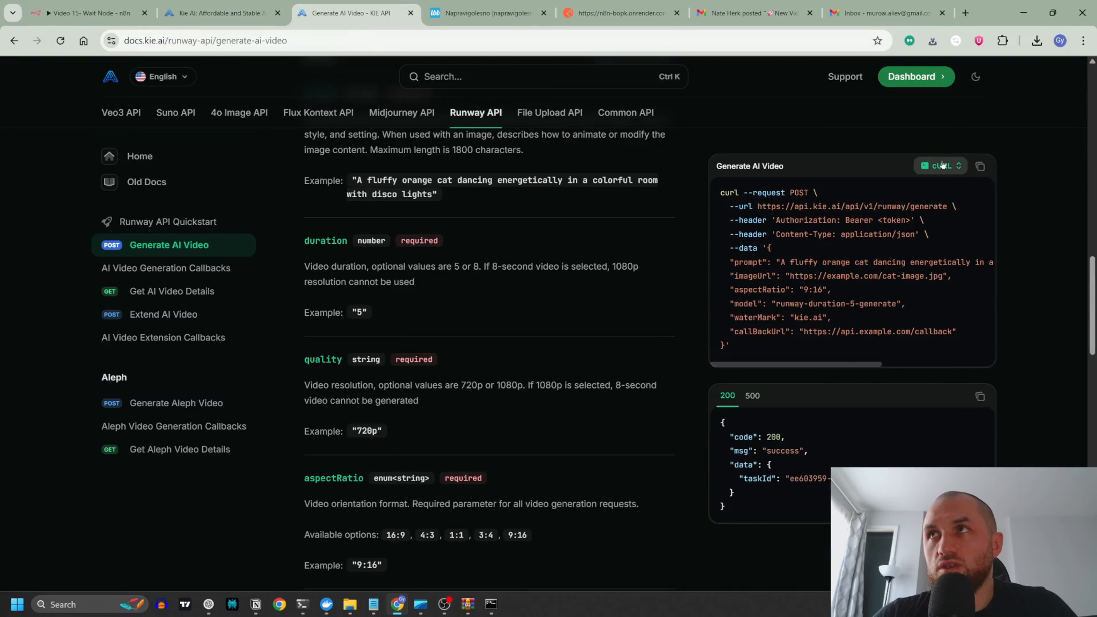
pyautogui.click(99, 14)
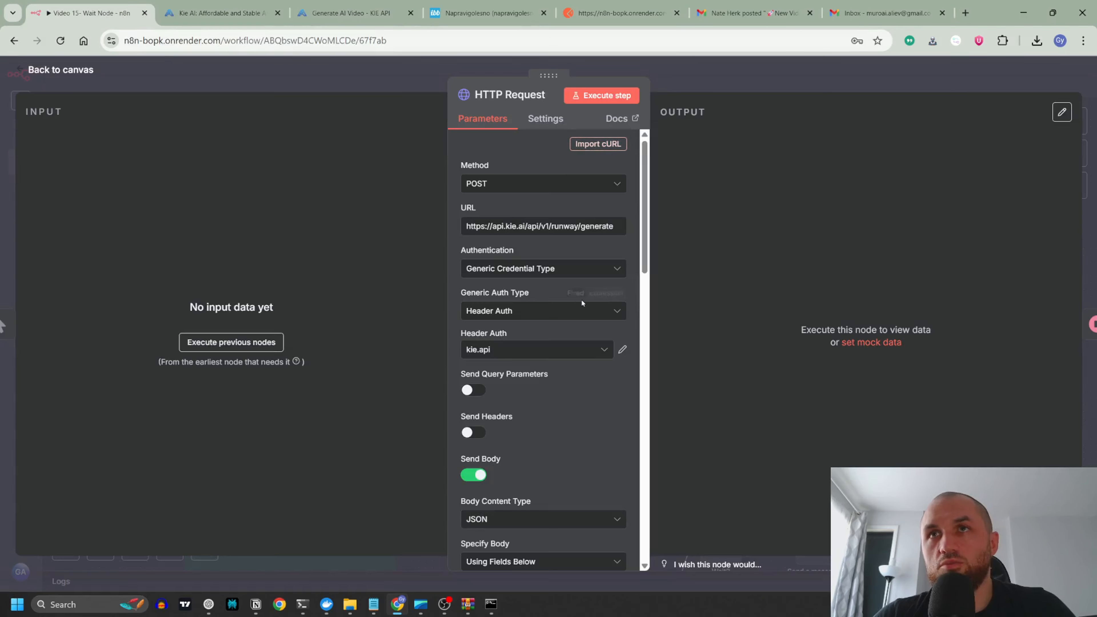
# - Turn on Send Headers in the HTTP Request node, compare it with the docs' Authorization header and Kie AI's API Key page, and turn it off again
pyautogui.scroll(-2, 571, 348)
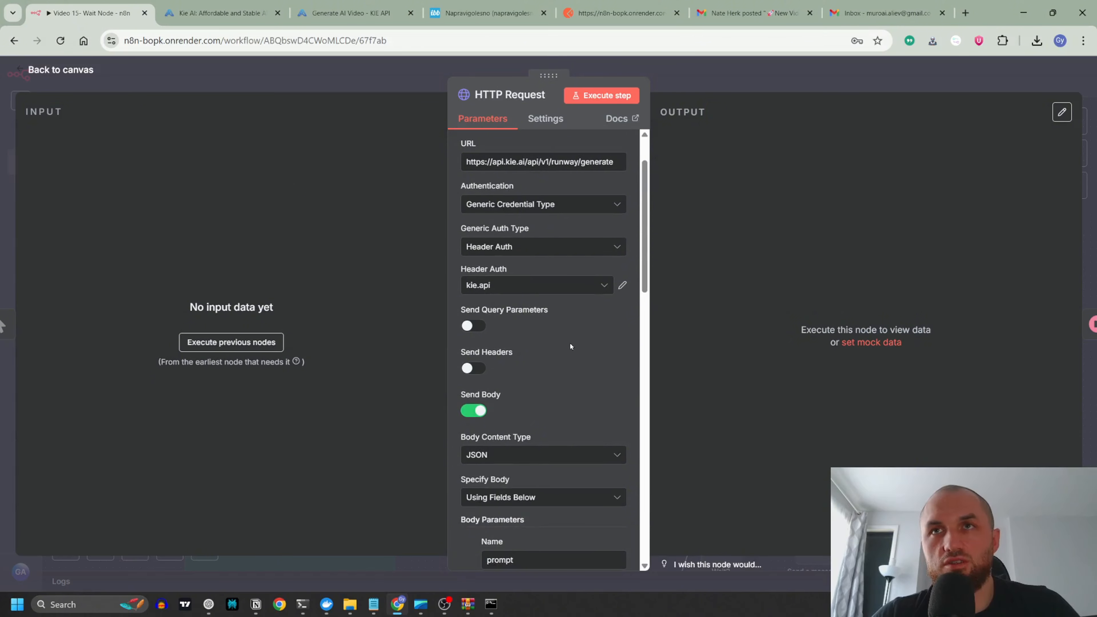
pyautogui.scroll(-2, 569, 342)
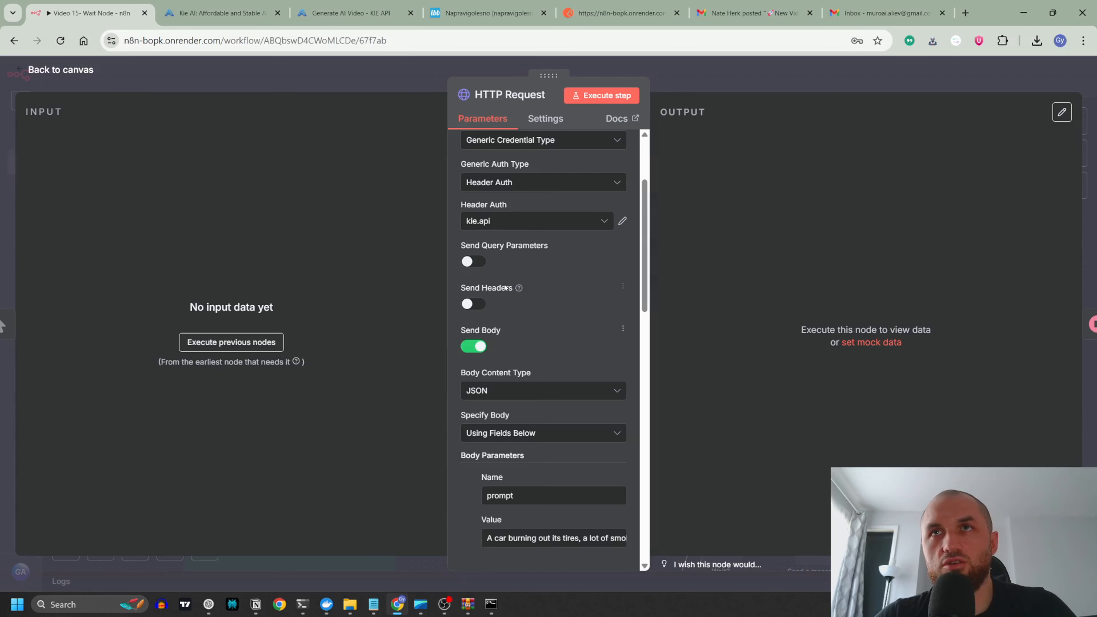
pyautogui.click(471, 305)
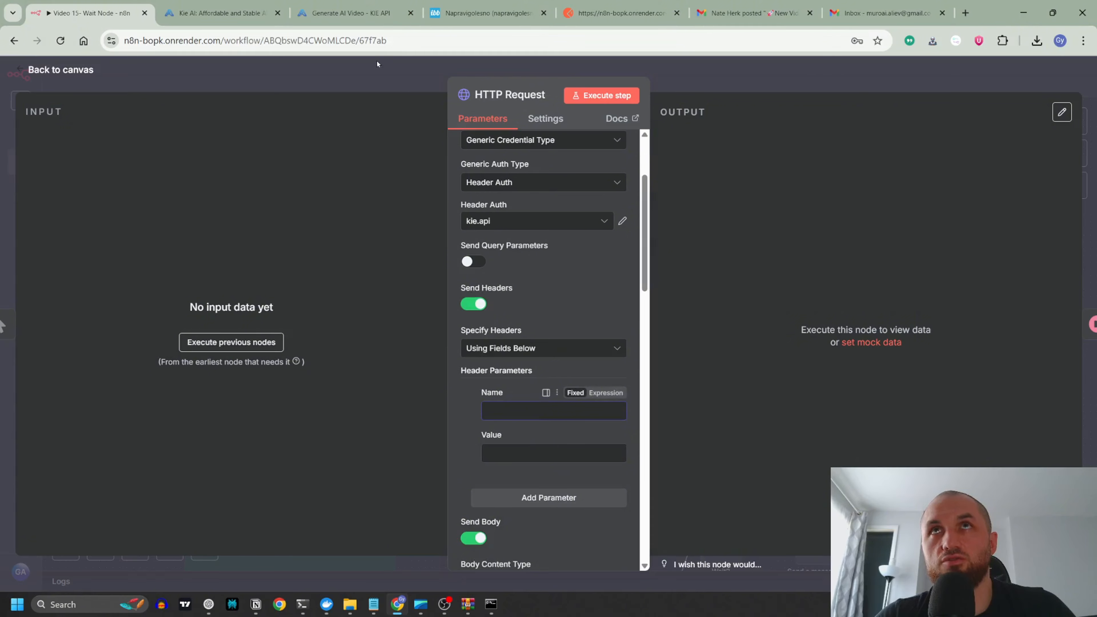
pyautogui.hotkey('ctrl', '3')
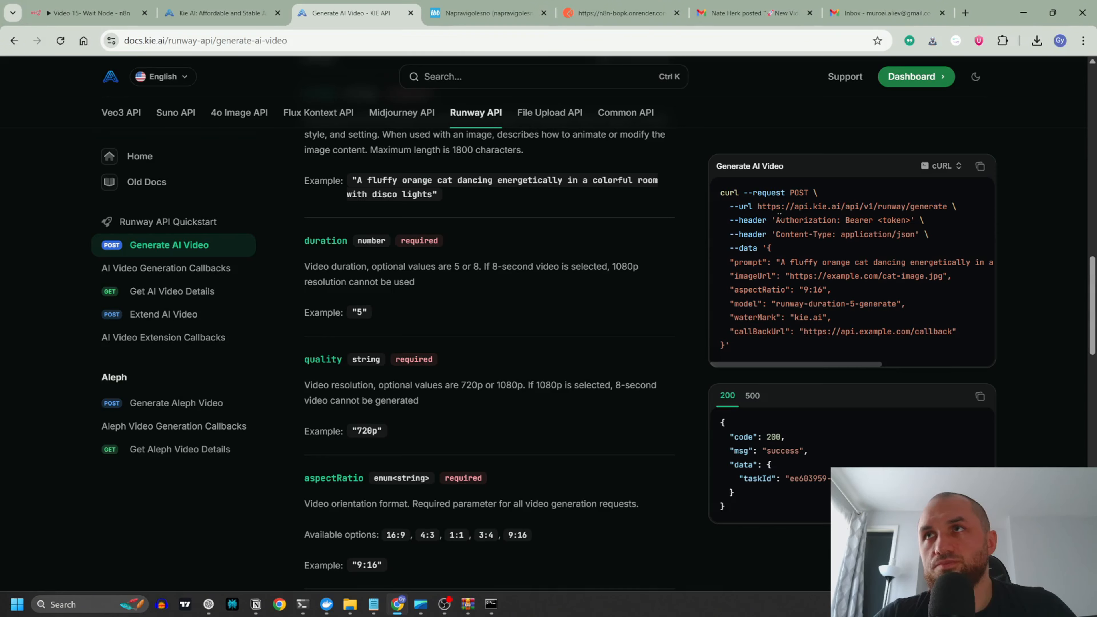
pyautogui.click(237, 23)
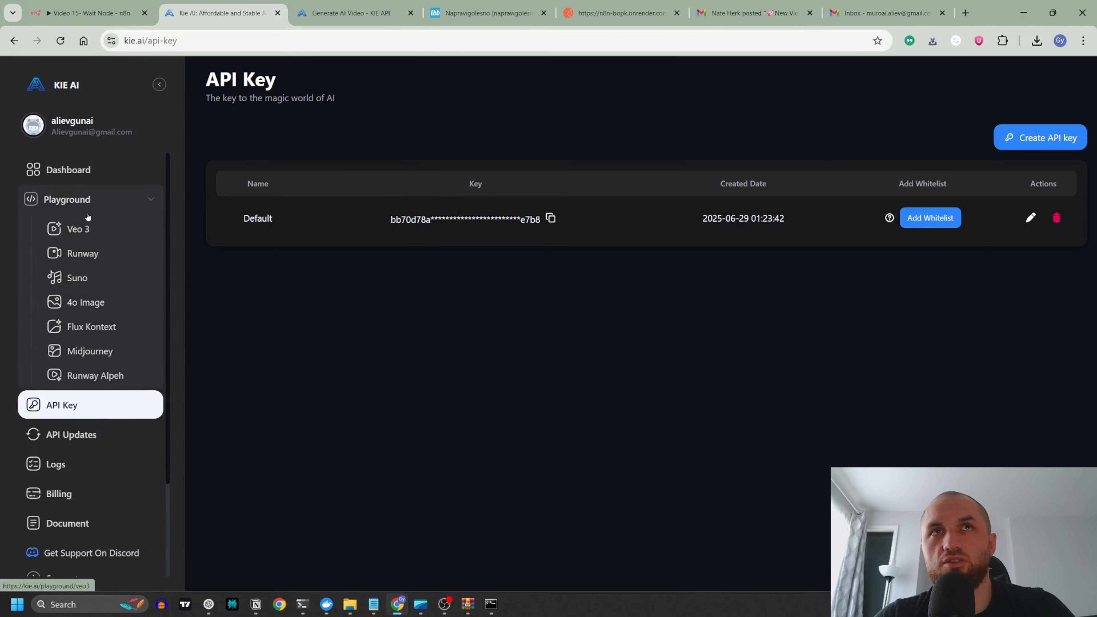
pyautogui.click(88, 13)
pyautogui.click(473, 304)
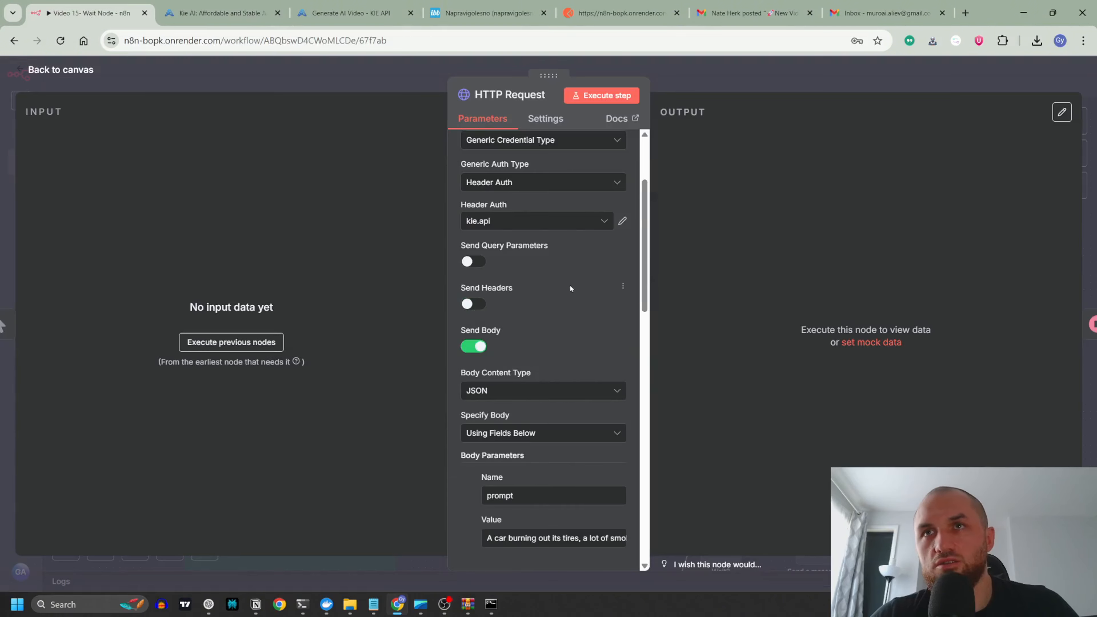
# - Review the HTTP Request node's body parameters from prompt to duration, viewing the imageUrl source picture on imgbb
pyautogui.scroll(-5, 570, 285)
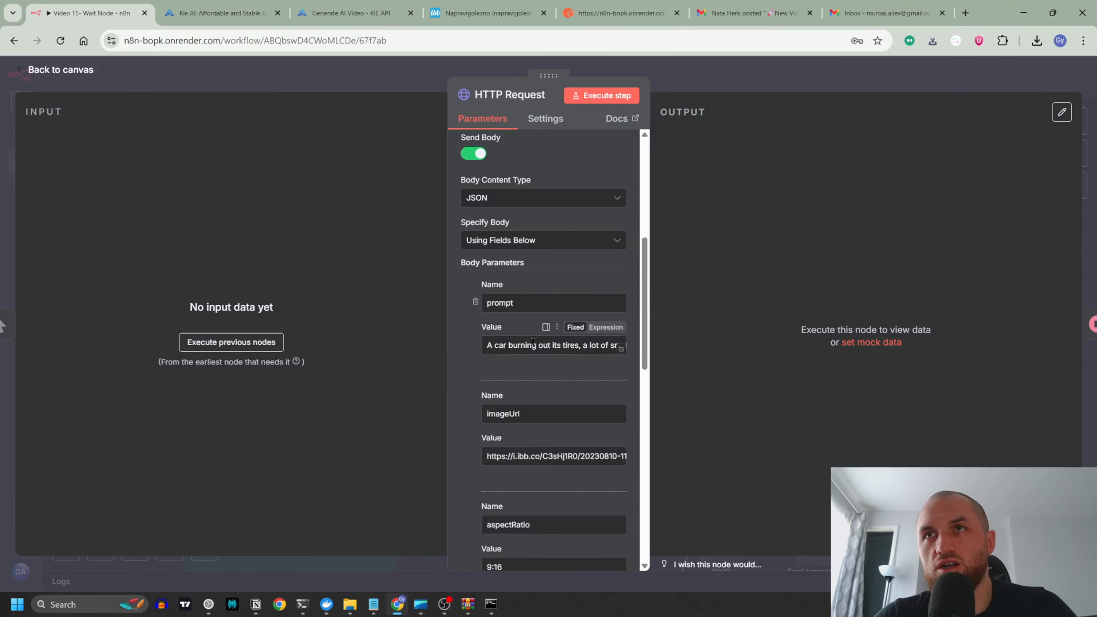
pyautogui.scroll(-1, 577, 374)
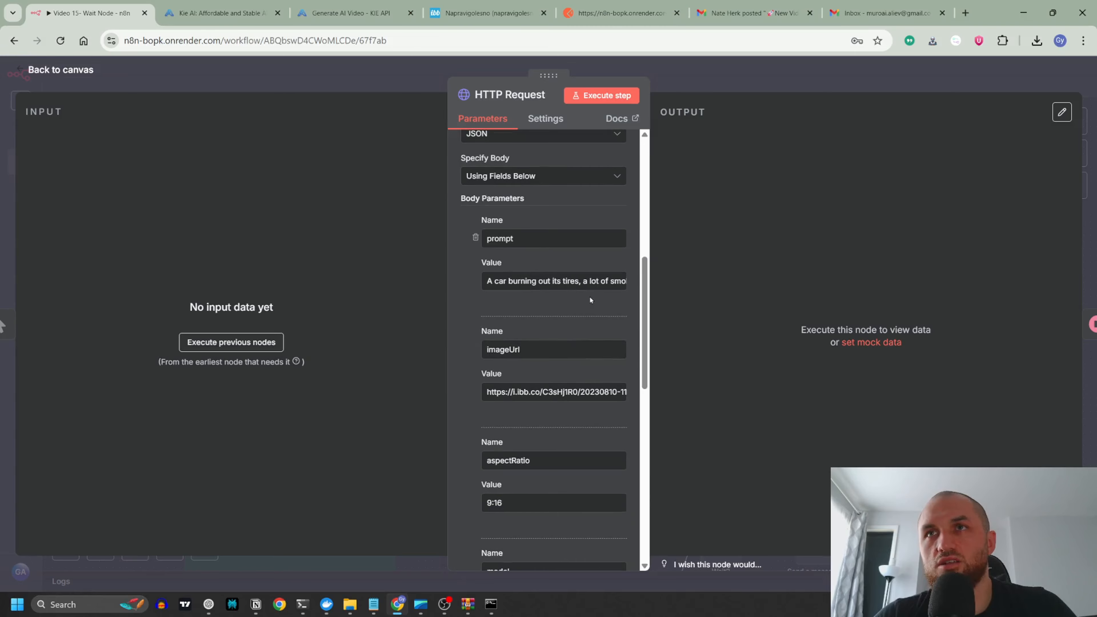
pyautogui.click(486, 13)
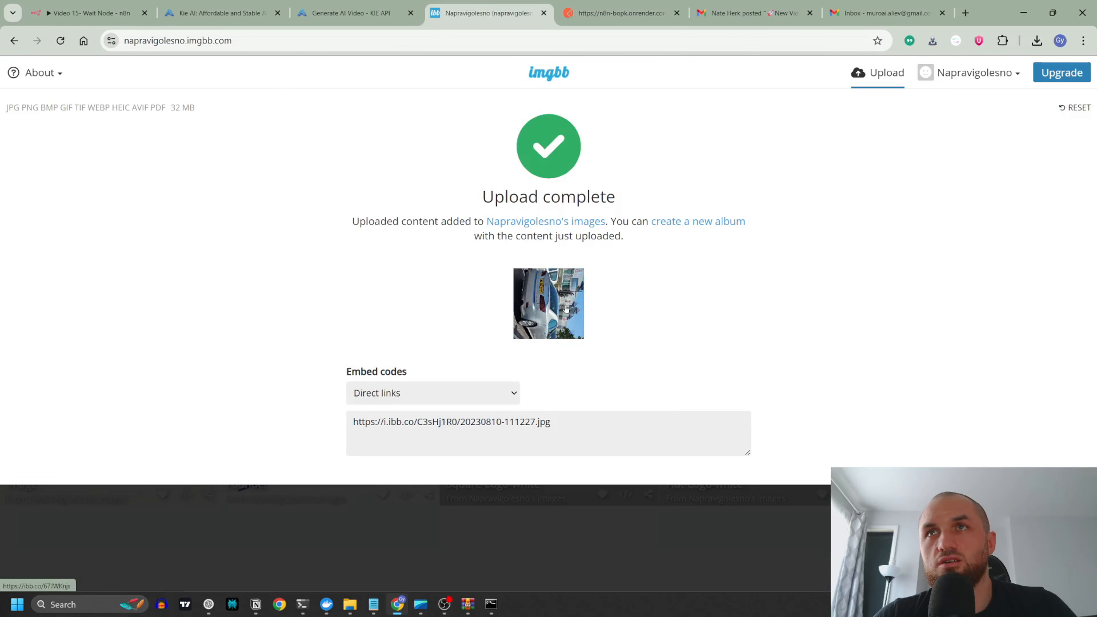
pyautogui.click(86, 13)
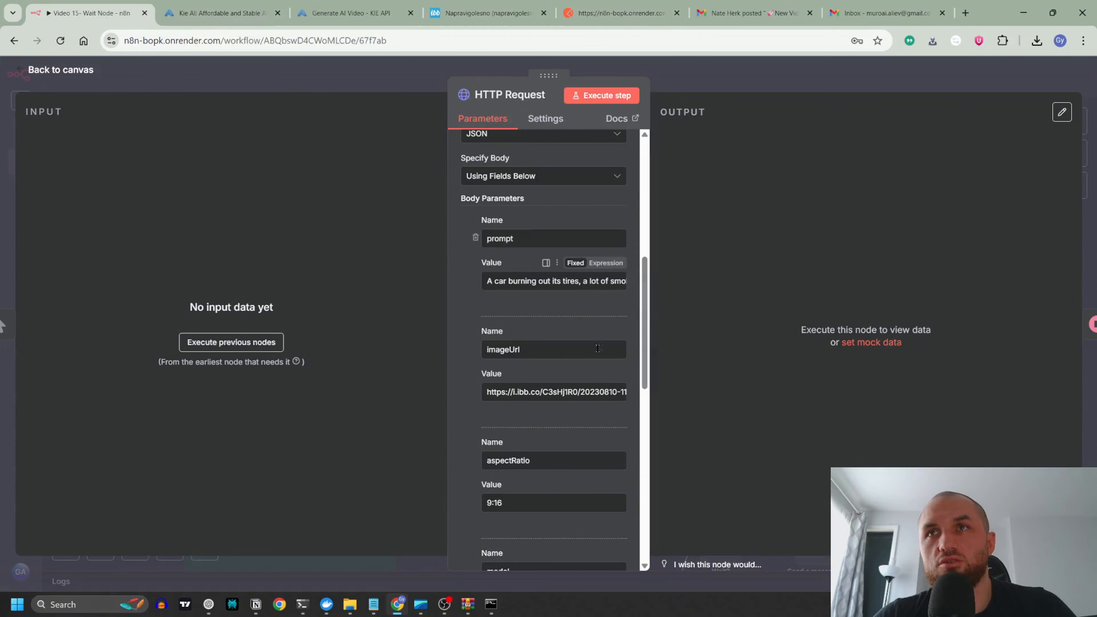
pyautogui.scroll(-4, 597, 348)
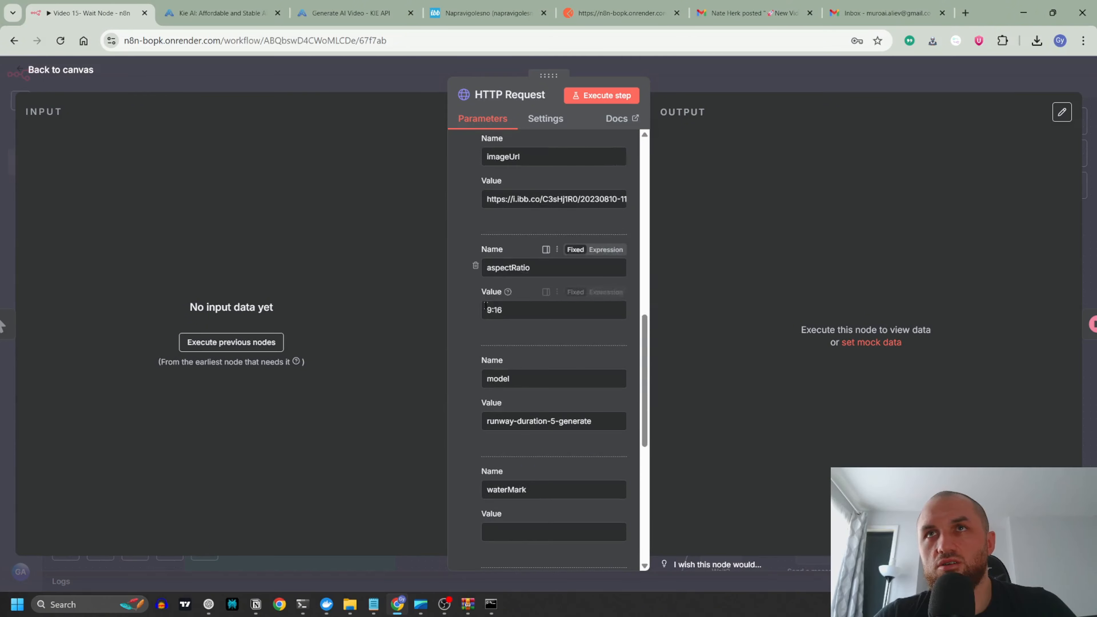
pyautogui.scroll(-1, 483, 311)
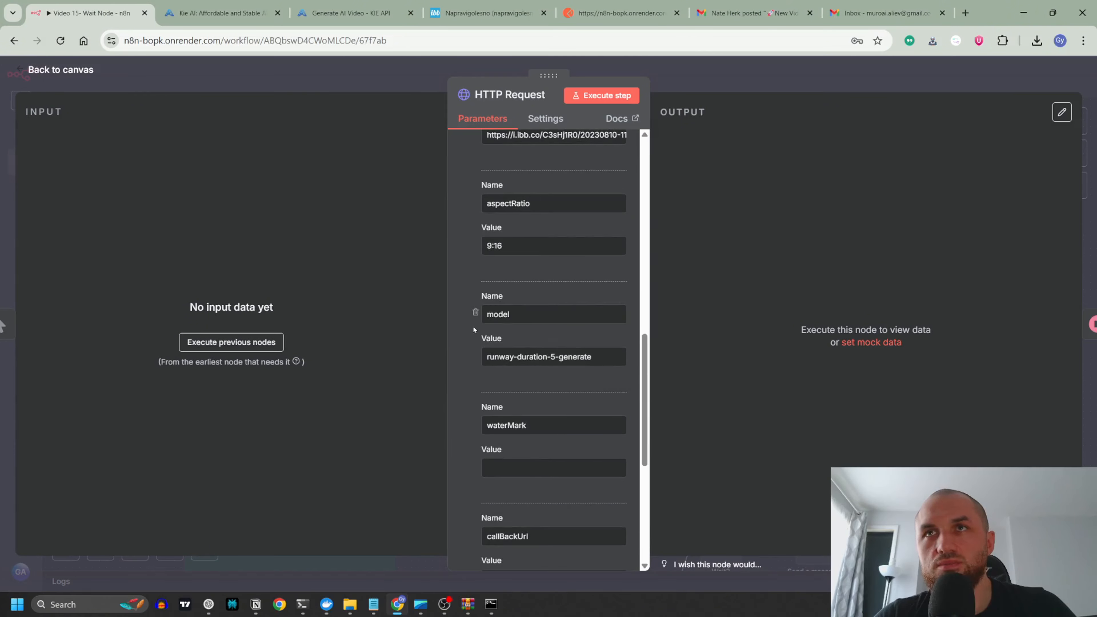
pyautogui.scroll(-3, 537, 356)
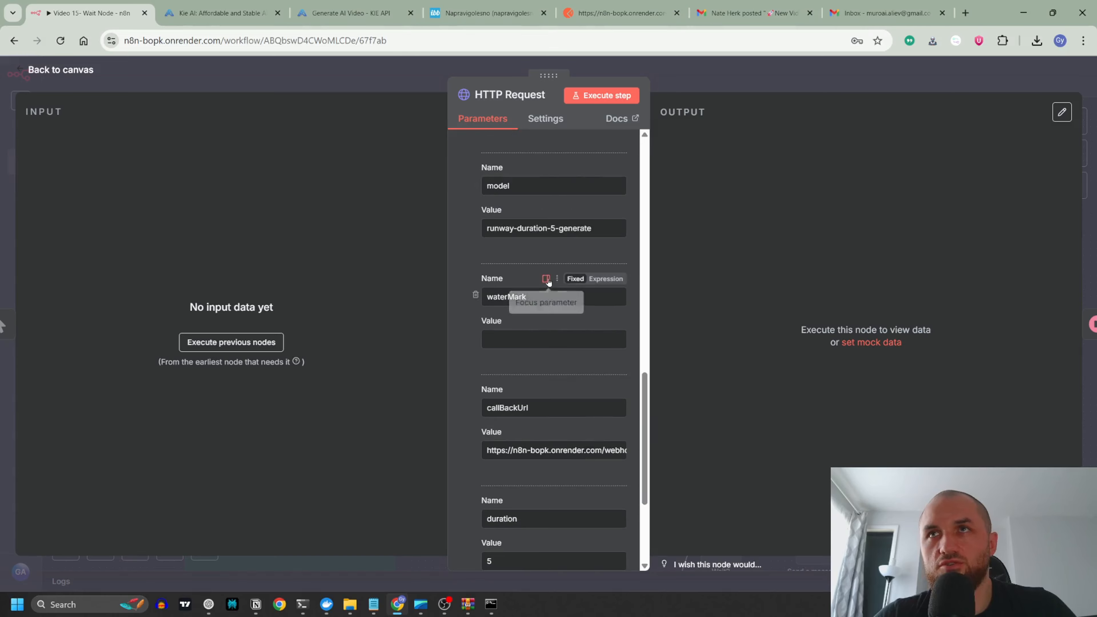
pyautogui.scroll(-2, 556, 363)
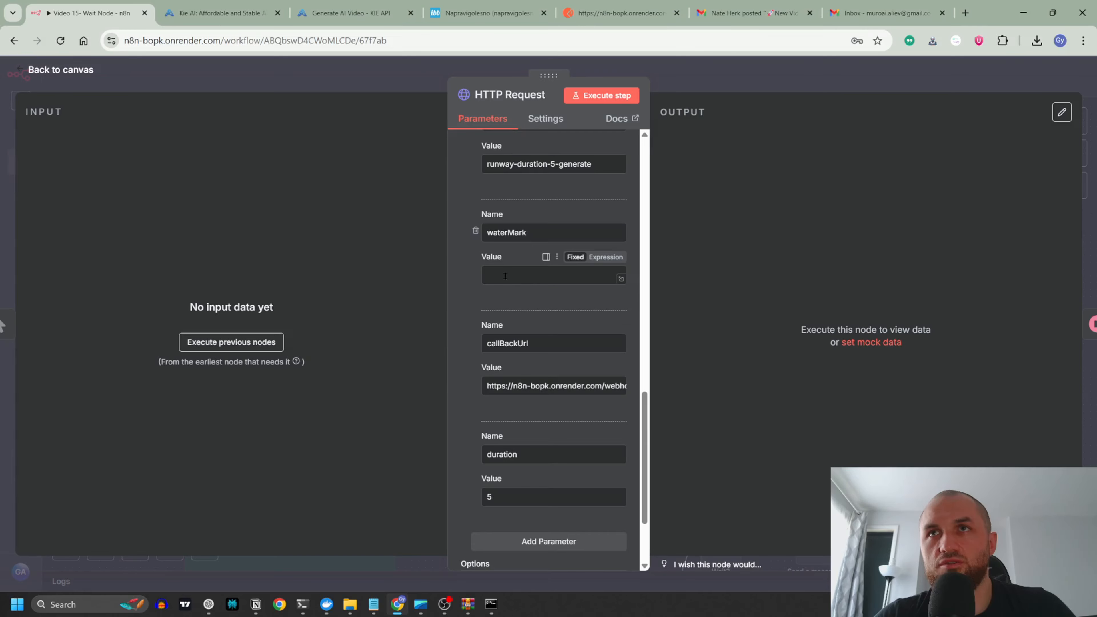
# - Set the callBackUrl body parameter to the expression {{ $execution.resumeUrl }} and return to the canvas
pyautogui.click(567, 385)
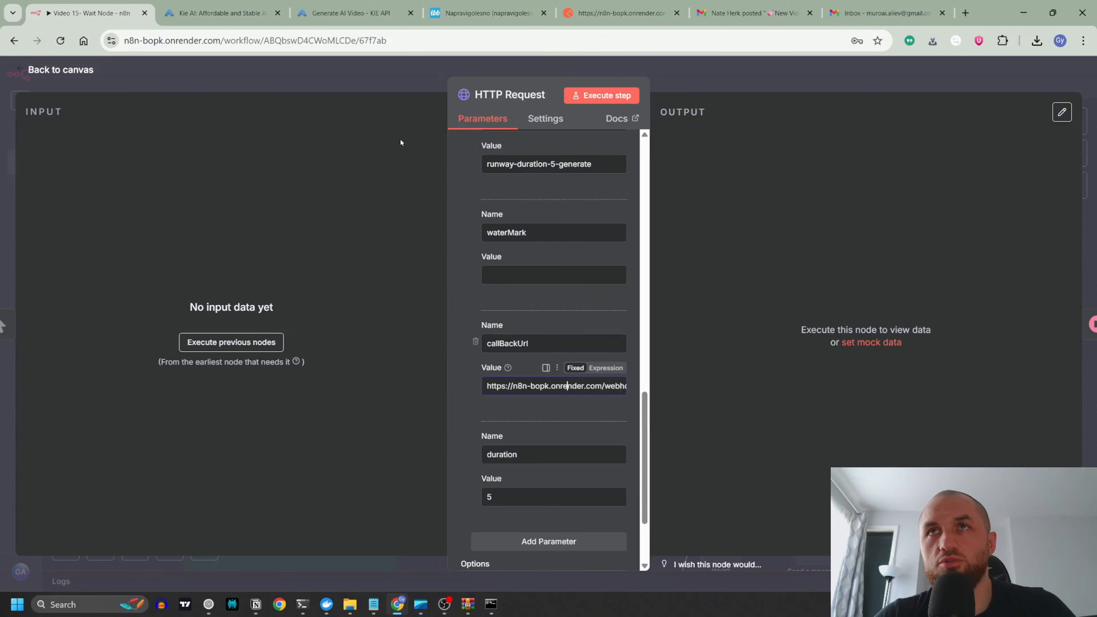
pyautogui.tripleClick(492, 387)
pyautogui.click(606, 368)
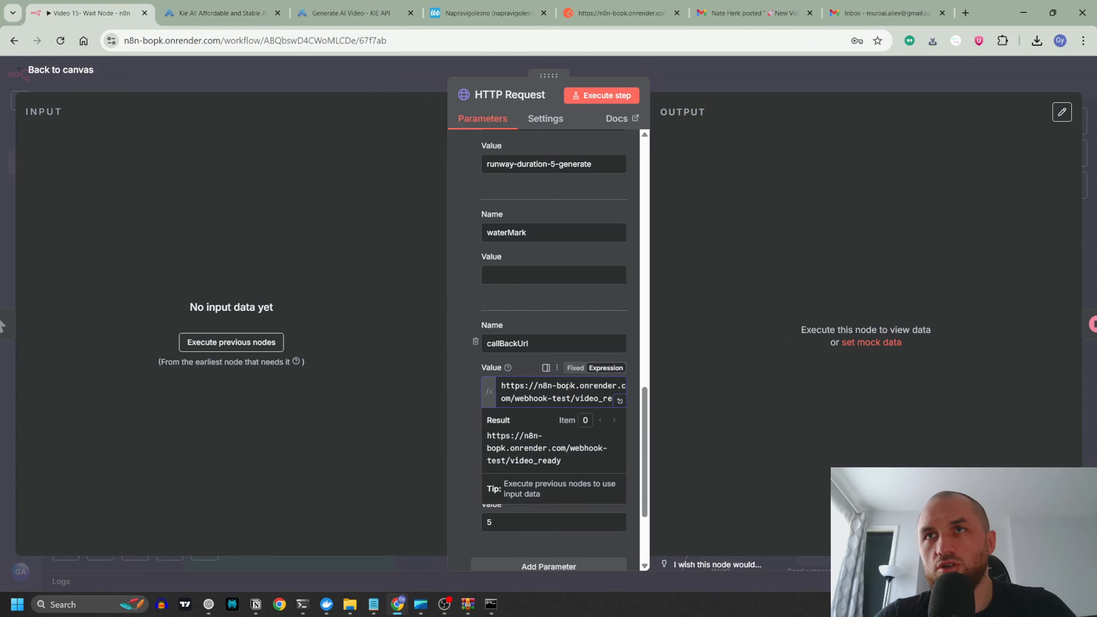
pyautogui.tripleClick(552, 389)
pyautogui.press('BackSpace')
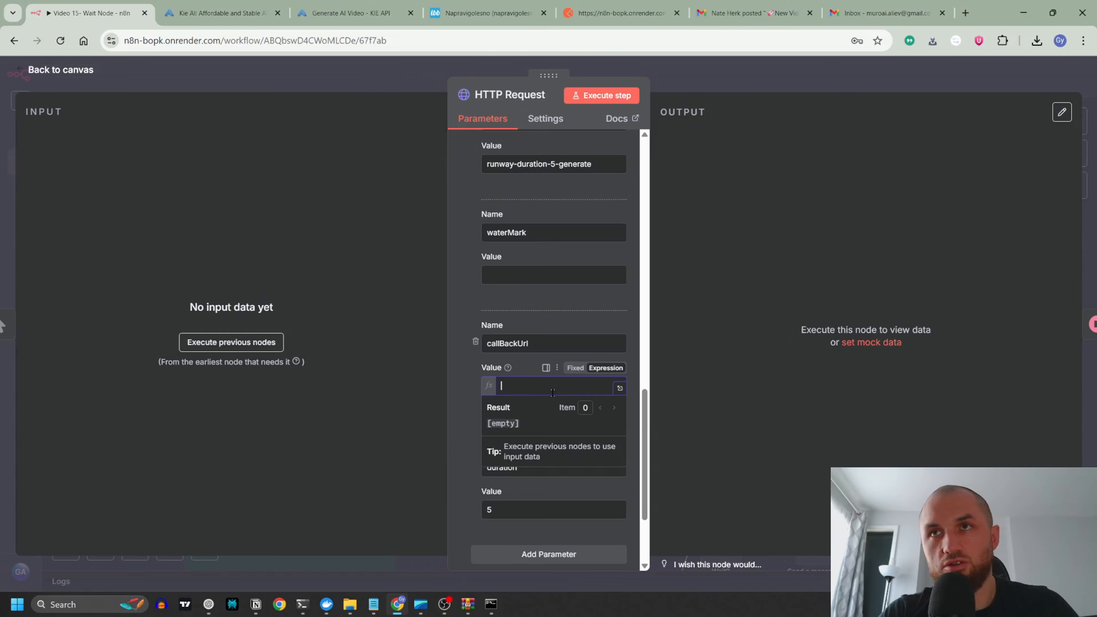
pyautogui.write('{{ ')
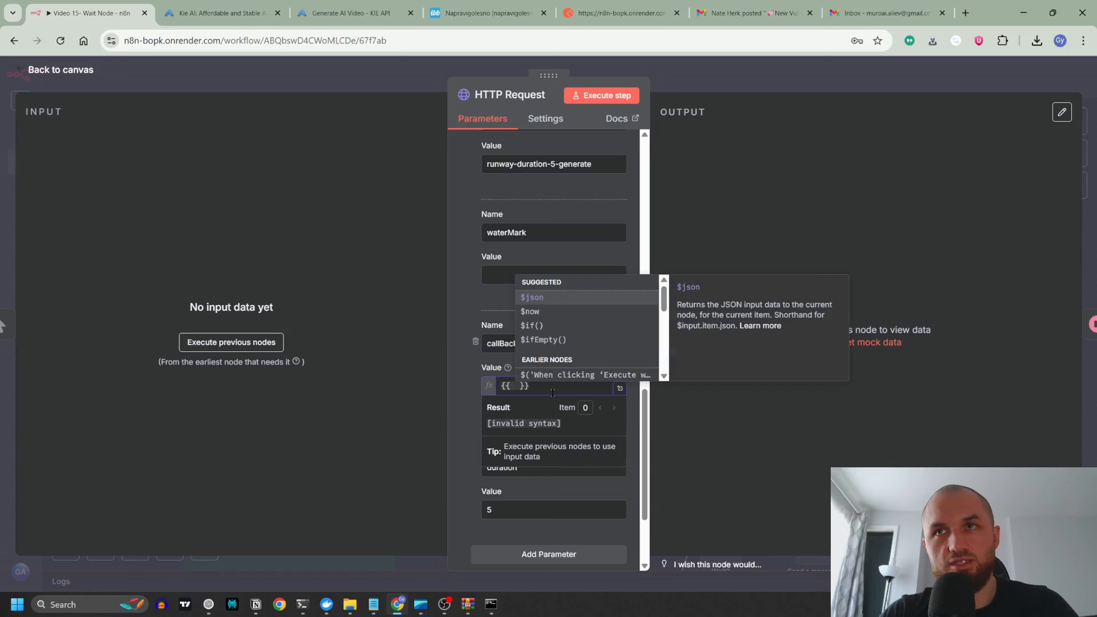
pyautogui.write('$e')
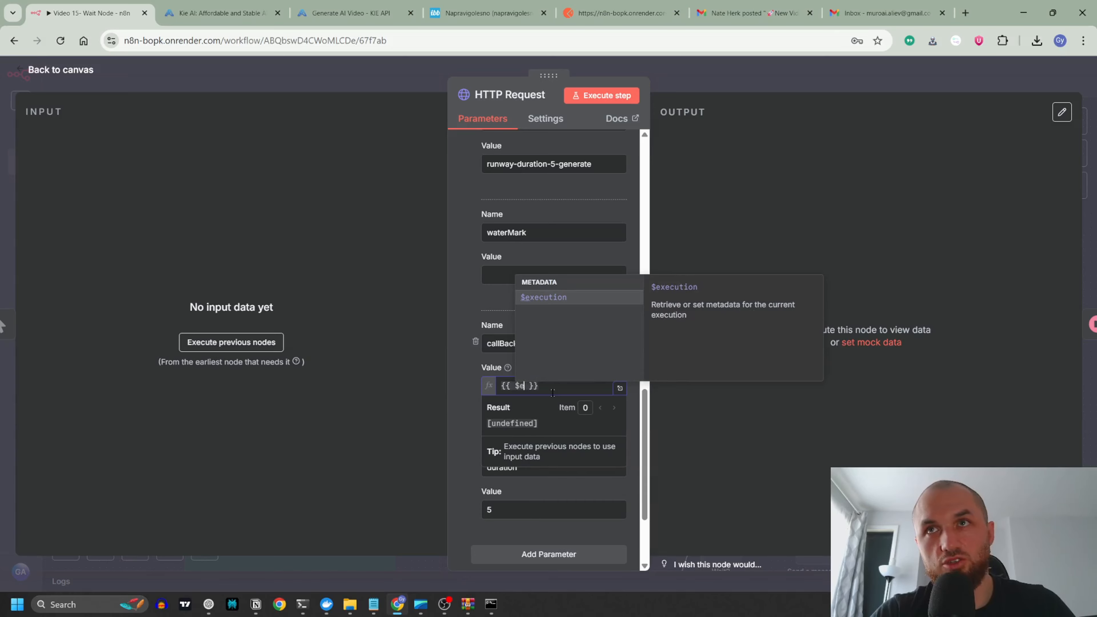
pyautogui.press('Return')
pyautogui.press('Down')
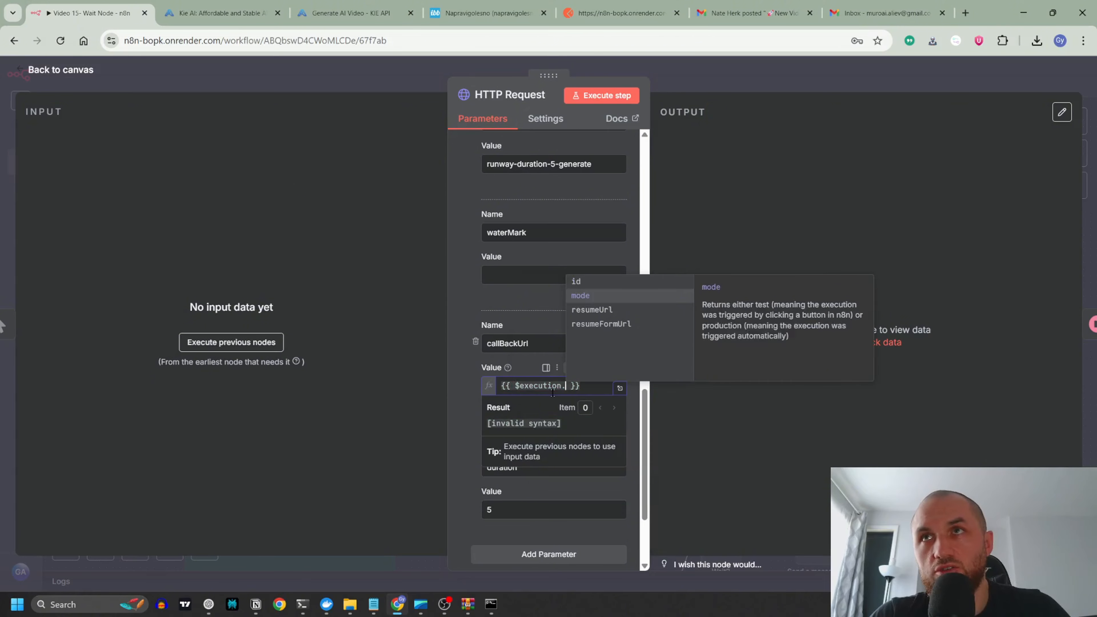
pyautogui.press('Down')
pyautogui.press('Return')
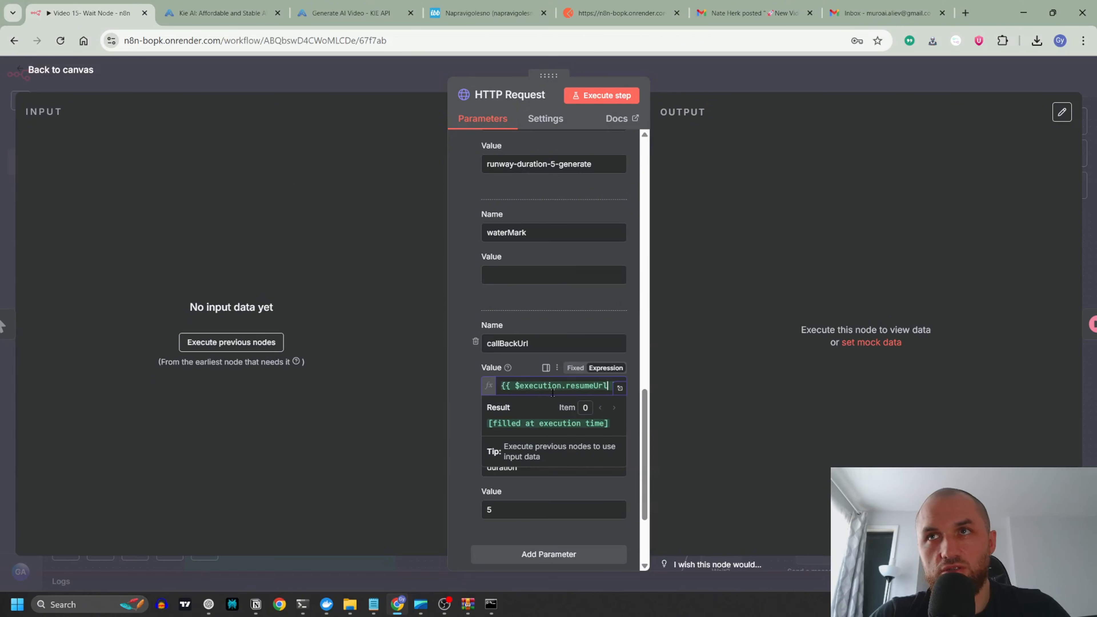
pyautogui.write('.')
pyautogui.press('BackSpace')
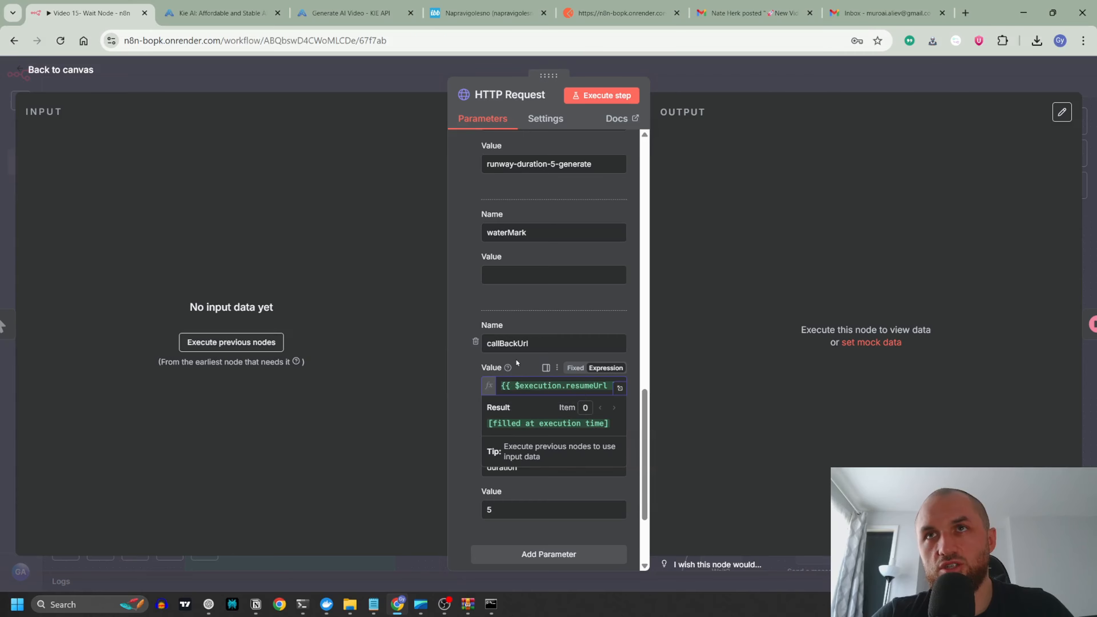
pyautogui.click(398, 112)
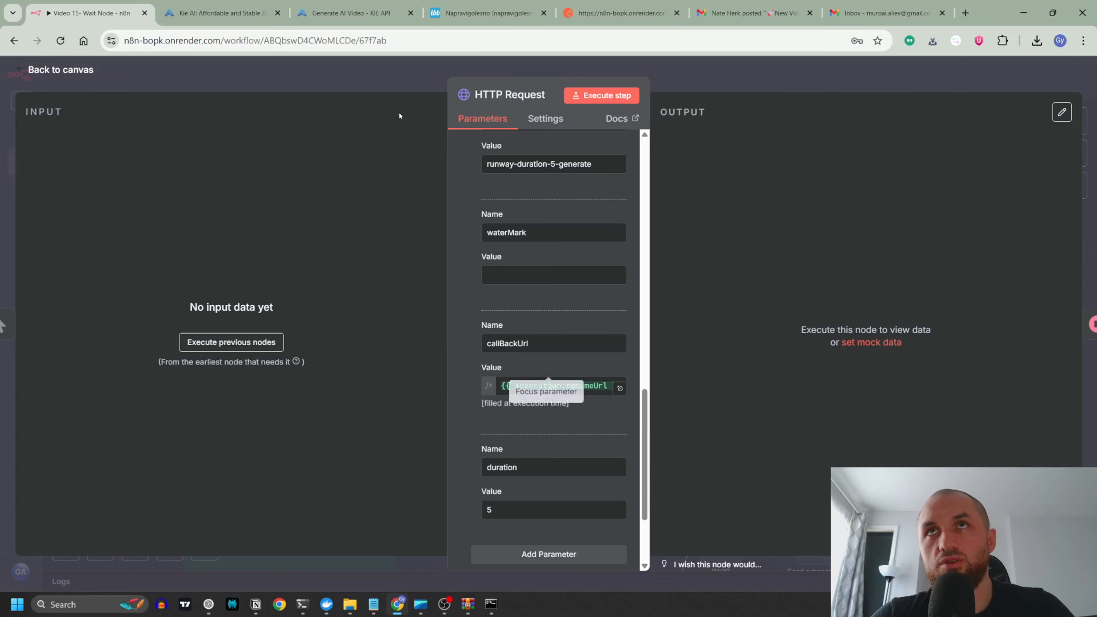
pyautogui.click(441, 92)
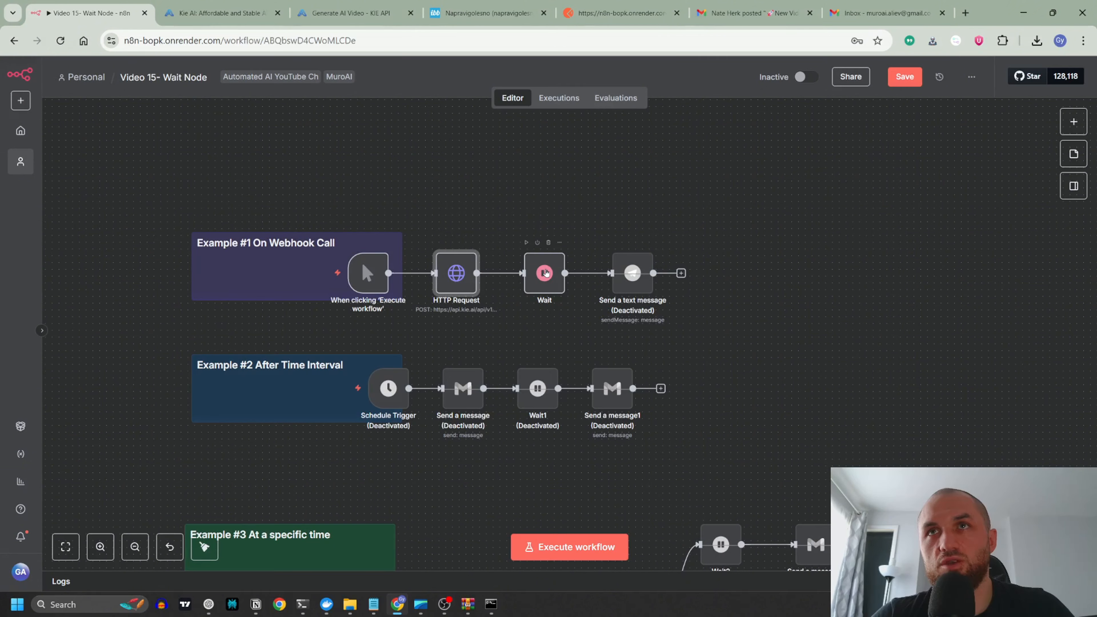
# - Reopen the Example #1 HTTP Request node to check the callBackUrl expression and remaining options, and switch to the KIE API docs
pyautogui.doubleClick(451, 272)
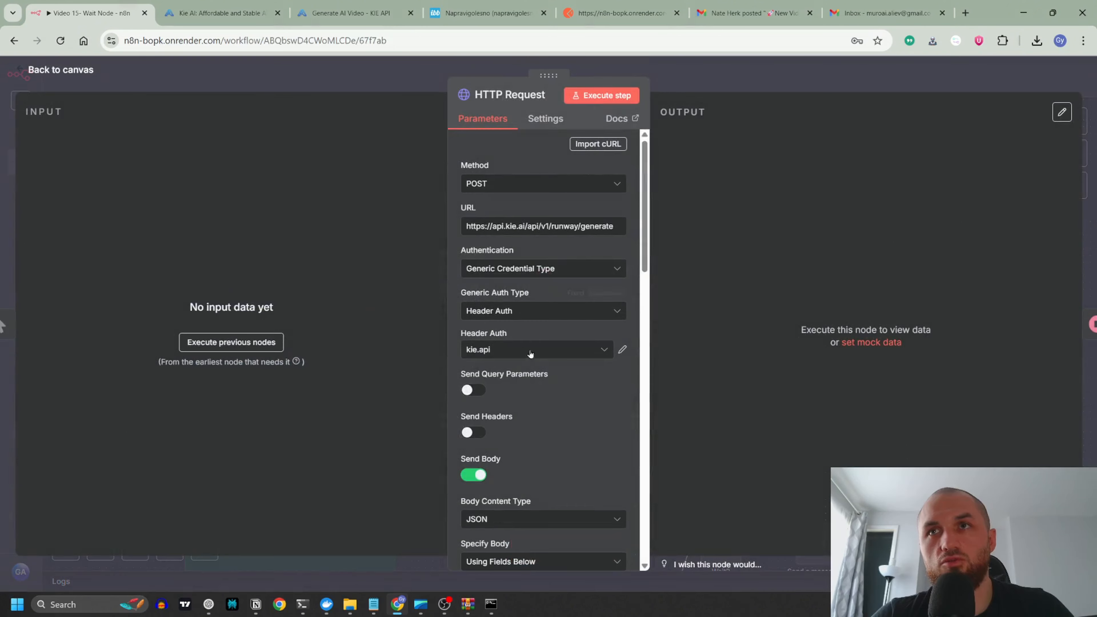
pyautogui.scroll(-10, 585, 323)
pyautogui.scroll(-8, 585, 323)
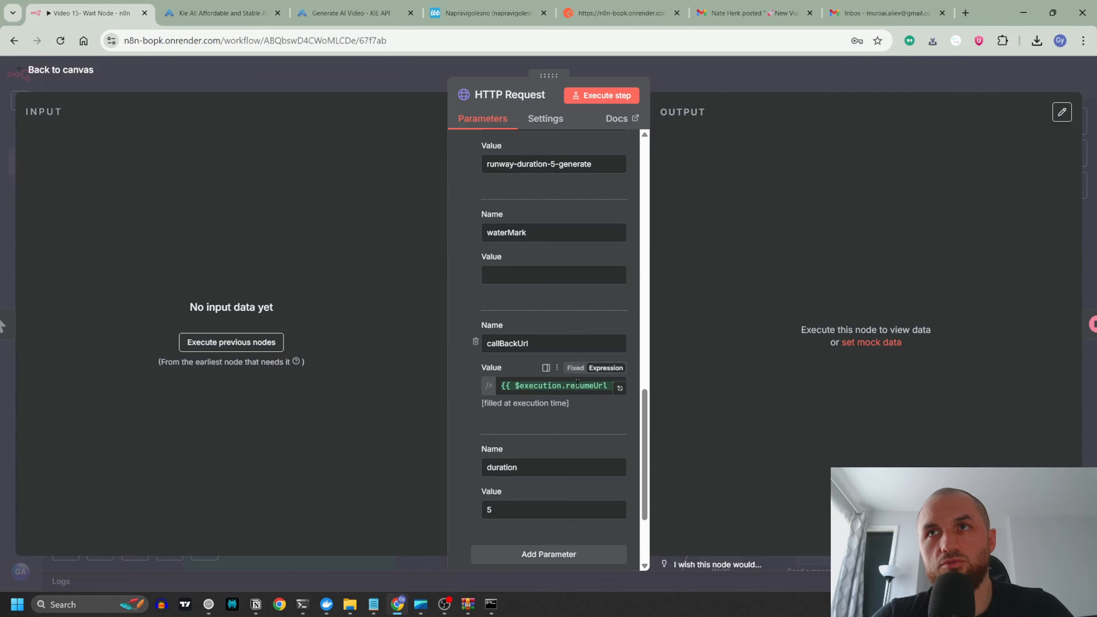
pyautogui.moveTo(568, 384)
pyautogui.scroll(-3, 556, 312)
pyautogui.moveTo(545, 311)
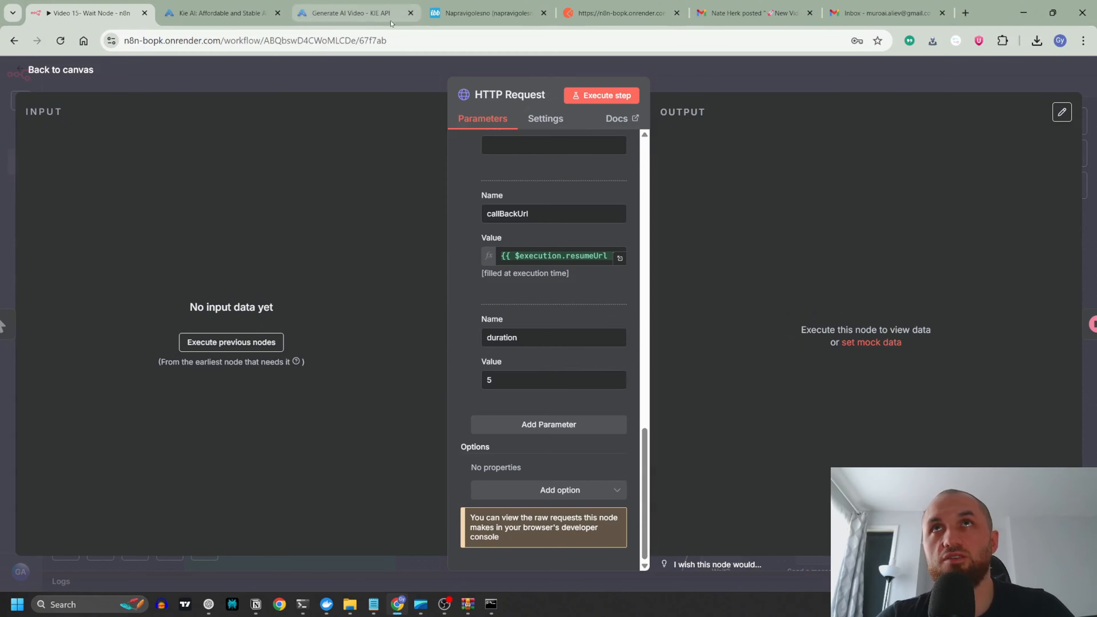
pyautogui.click(352, 12)
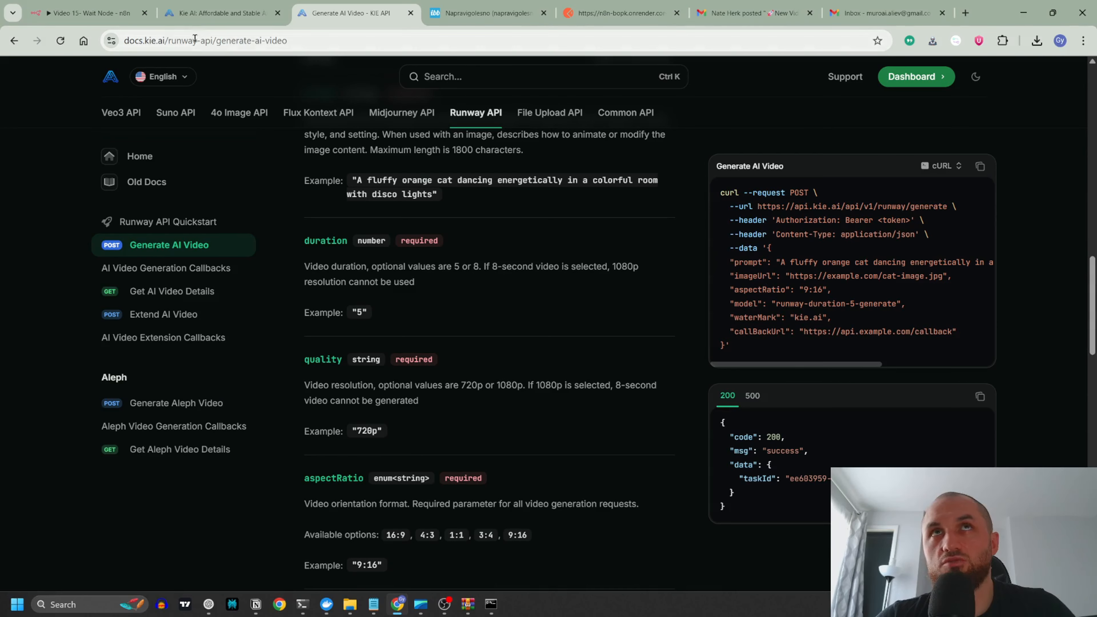
# - Return to the n8n workflow, execute it, and check the Example #1 HTTP Request node's output
pyautogui.click(86, 13)
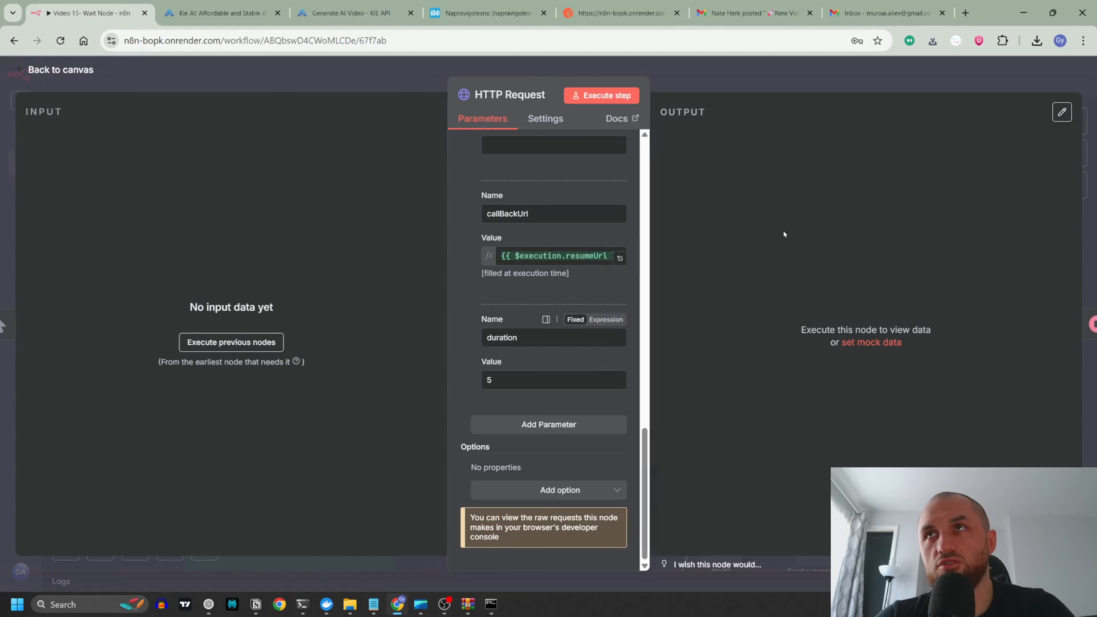
pyautogui.click(432, 84)
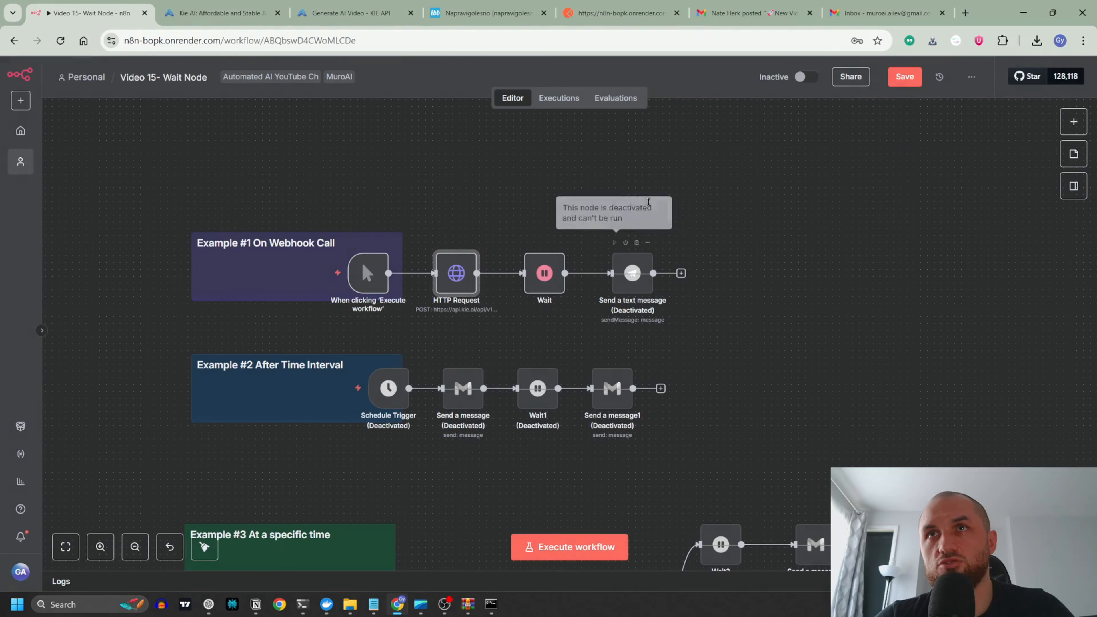
pyautogui.click(568, 548)
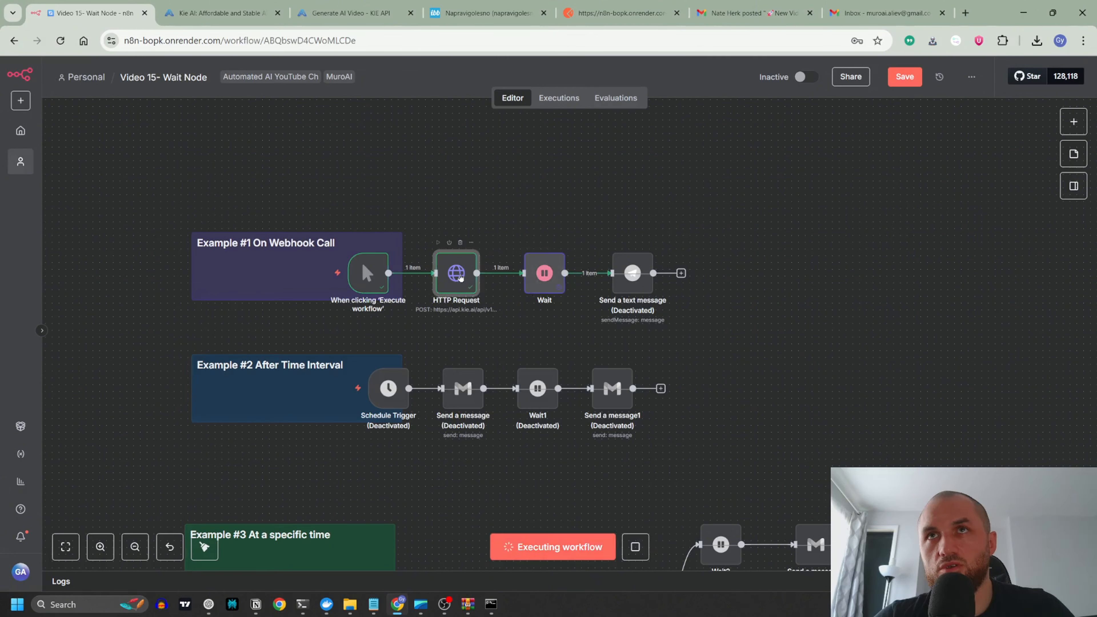
pyautogui.doubleClick(456, 273)
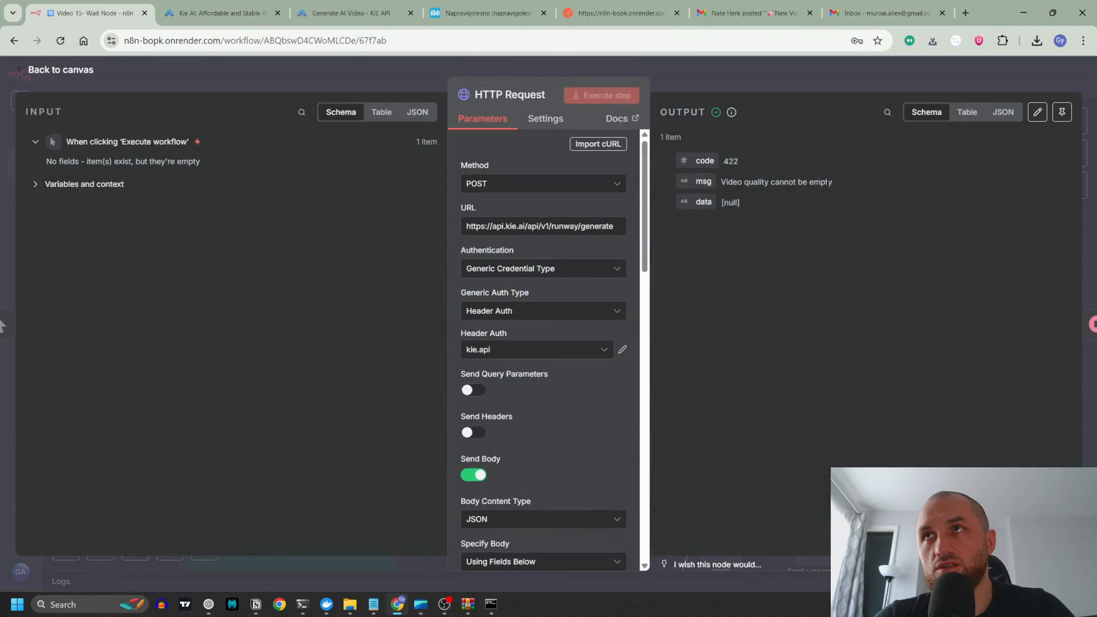
pyautogui.press('Escape')
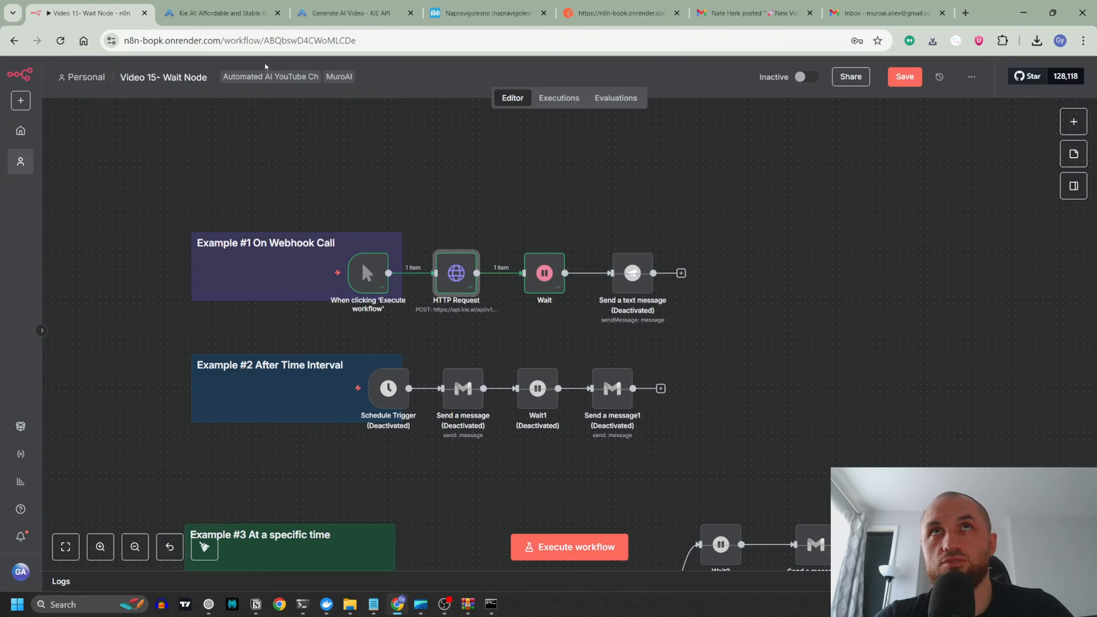
# - Look up the required quality parameter in the KIE API docs for Generate AI Video
pyautogui.click(223, 13)
pyautogui.click(351, 13)
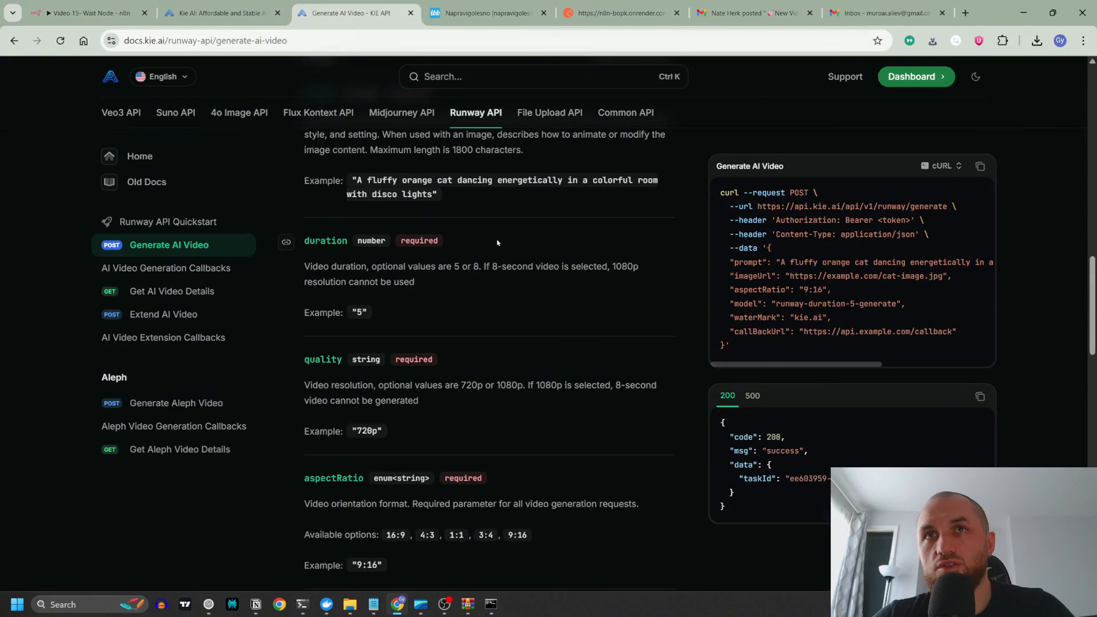
pyautogui.scroll(-5, 514, 281)
pyautogui.scroll(5, 525, 311)
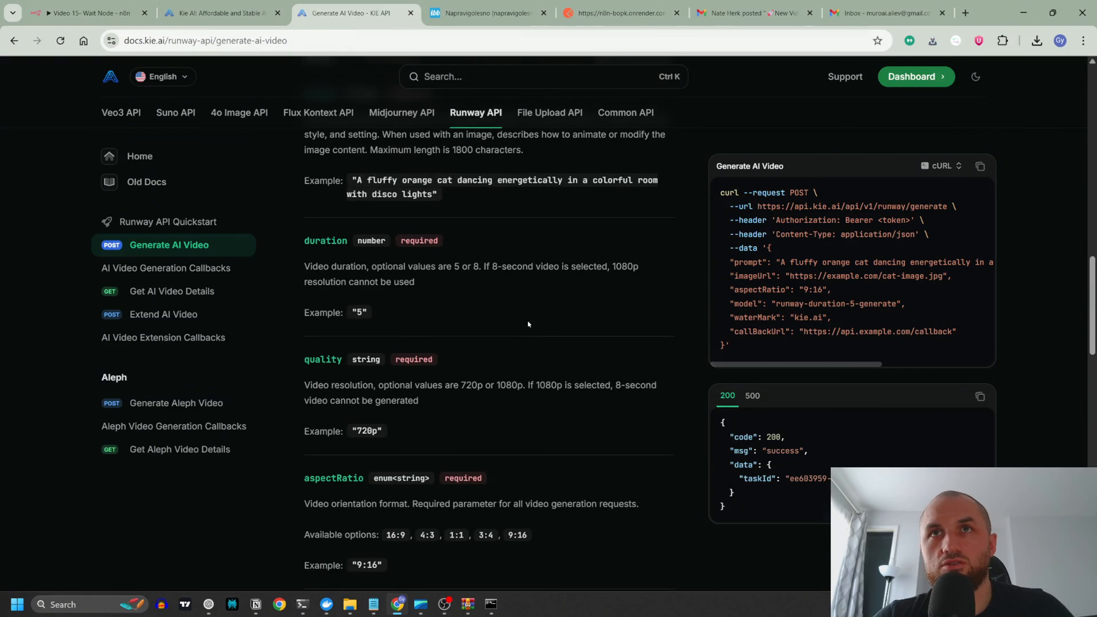
pyautogui.click(323, 356)
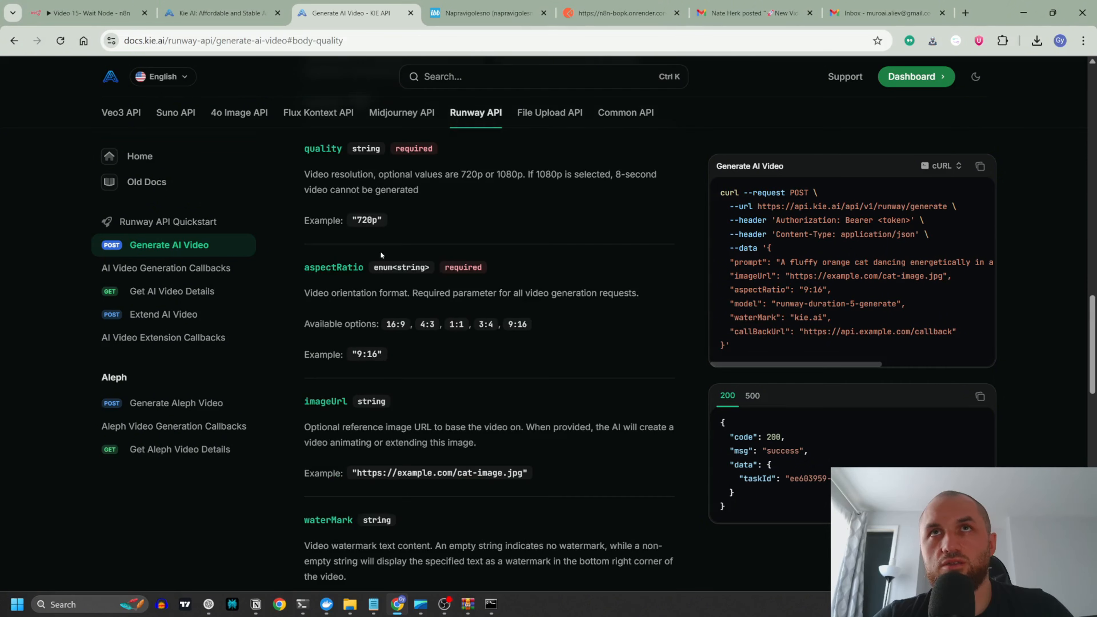
# - Add a body parameter named quality with the value 720p to the Example #1 HTTP Request node and return to the canvas
pyautogui.click(124, 17)
pyautogui.doubleClick(458, 269)
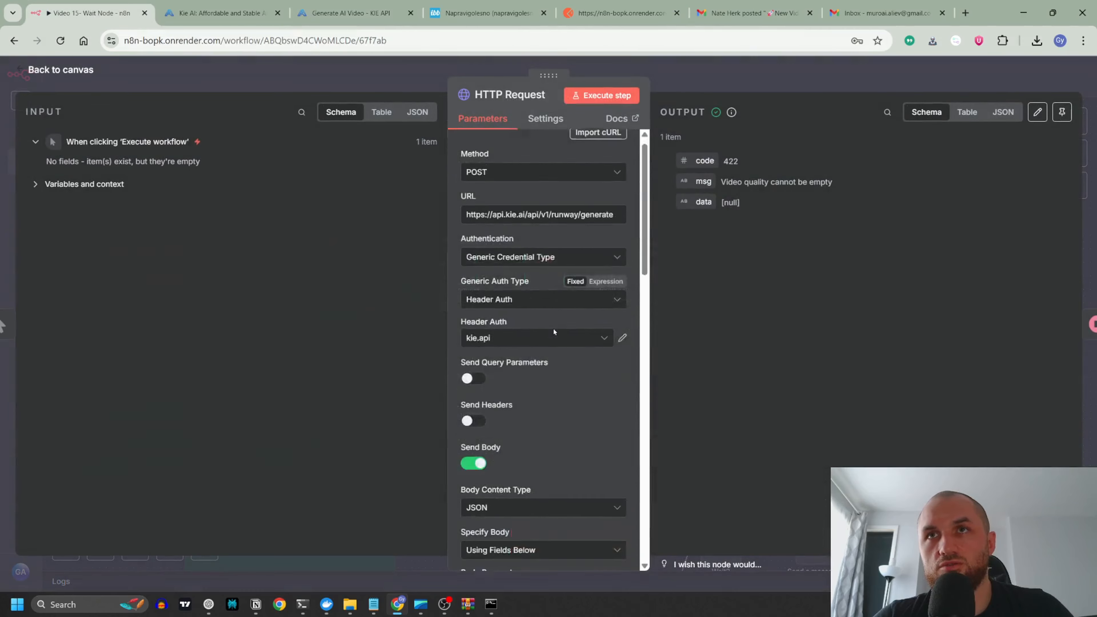
pyautogui.scroll(-15, 554, 328)
pyautogui.click(545, 434)
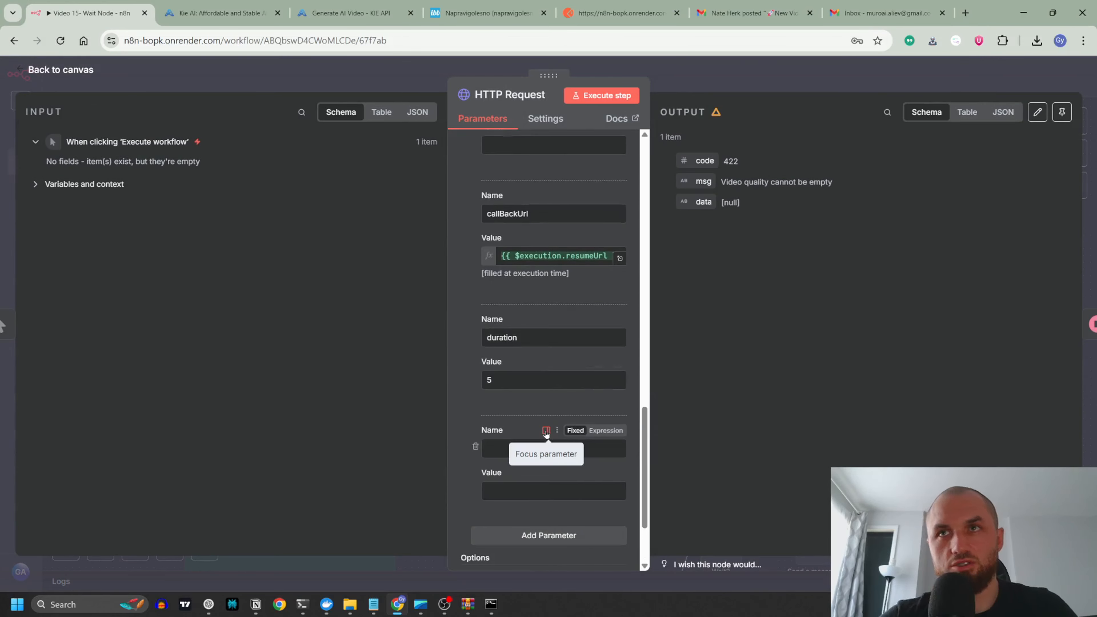
pyautogui.click(508, 453)
pyautogui.write('quality')
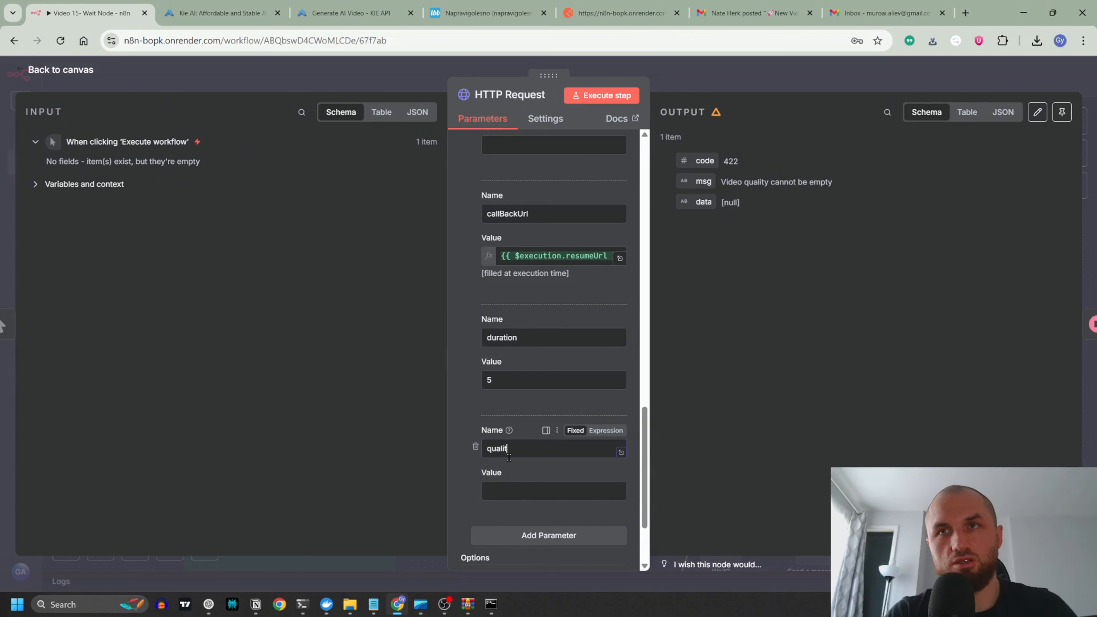
pyautogui.click(535, 490)
pyautogui.write('720')
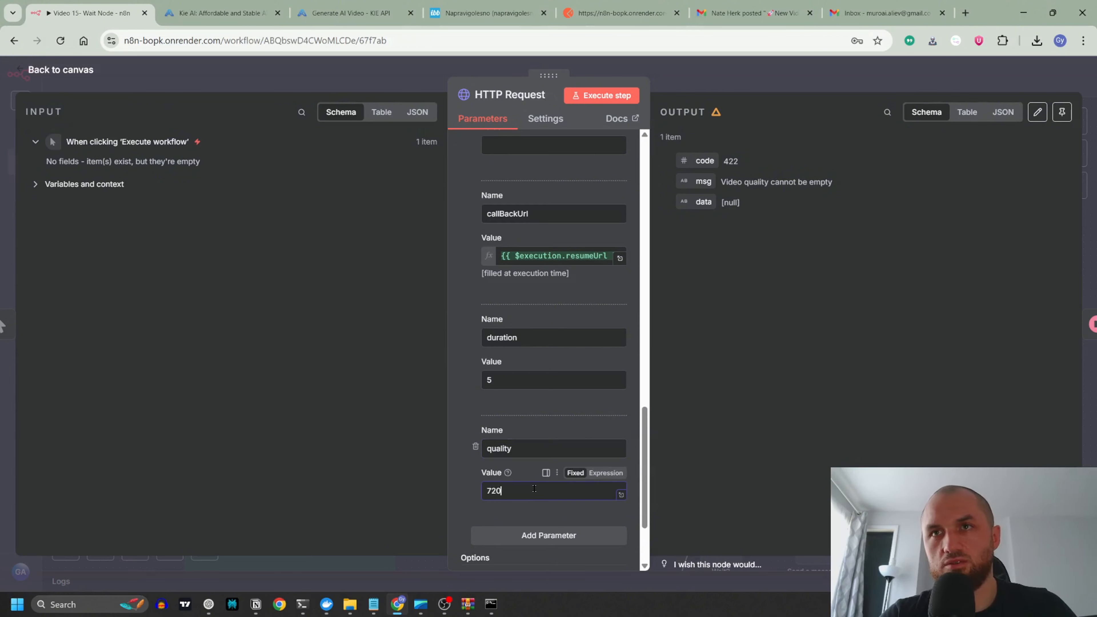
pyautogui.click(350, 12)
pyautogui.click(87, 12)
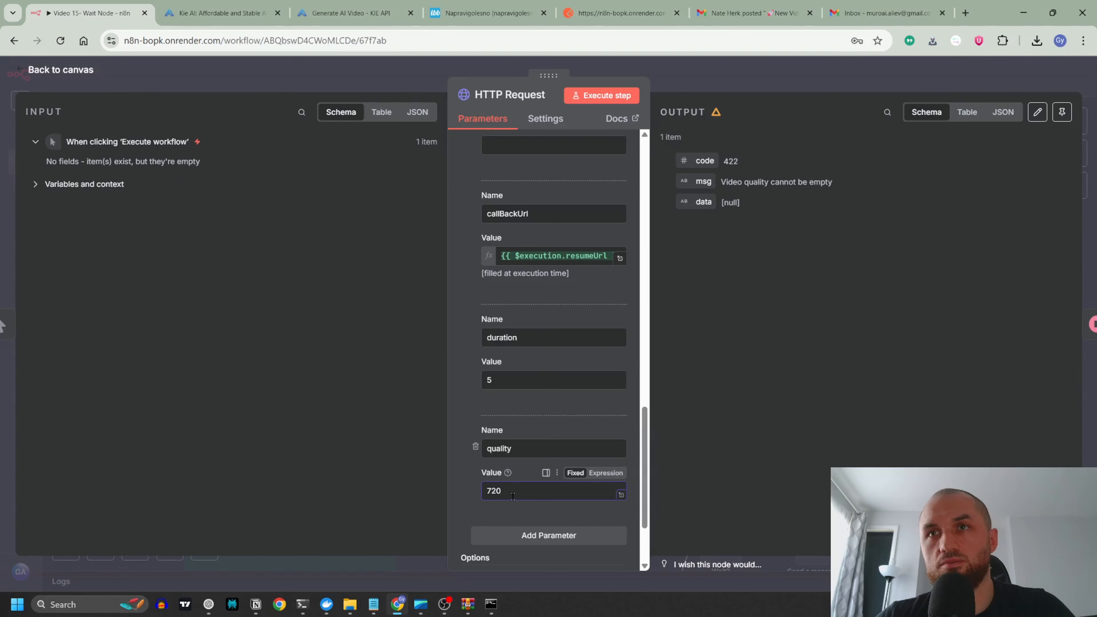
pyautogui.write('p')
pyautogui.press('Escape')
# - Execute the workflow again and inspect the HTTP Request node's response while the Wait node is pending
pyautogui.click(578, 548)
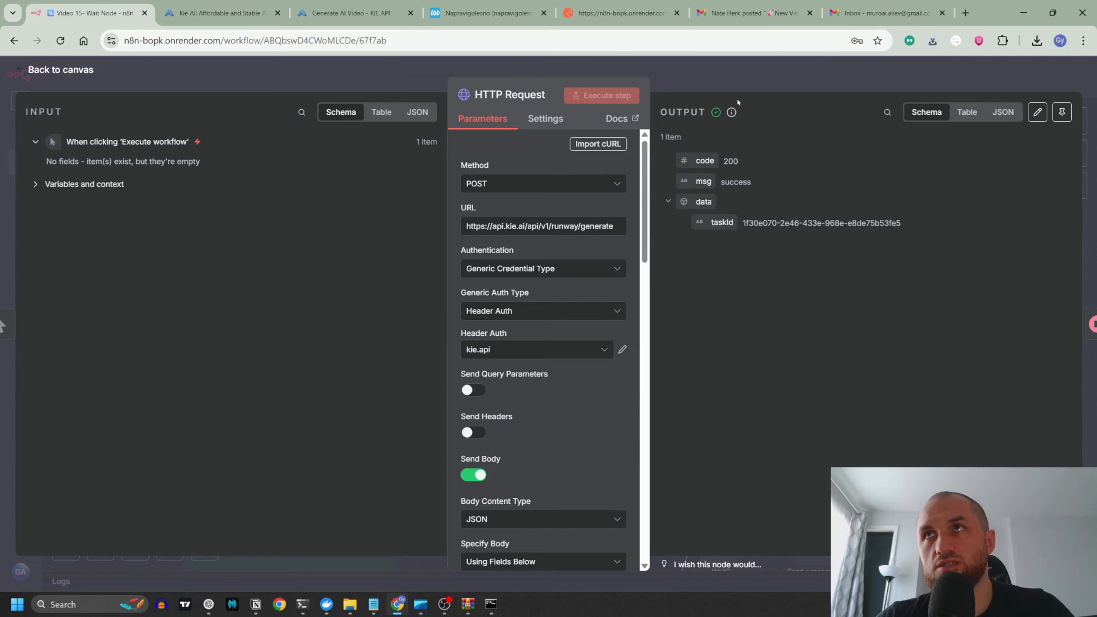
pyautogui.click(738, 78)
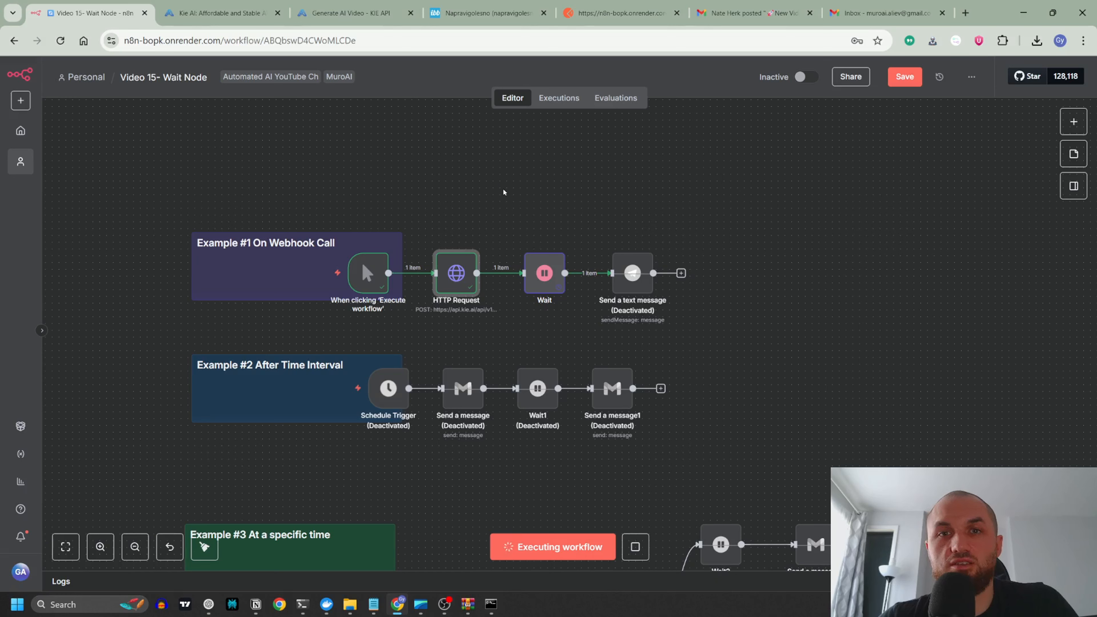
pyautogui.moveTo(551, 281)
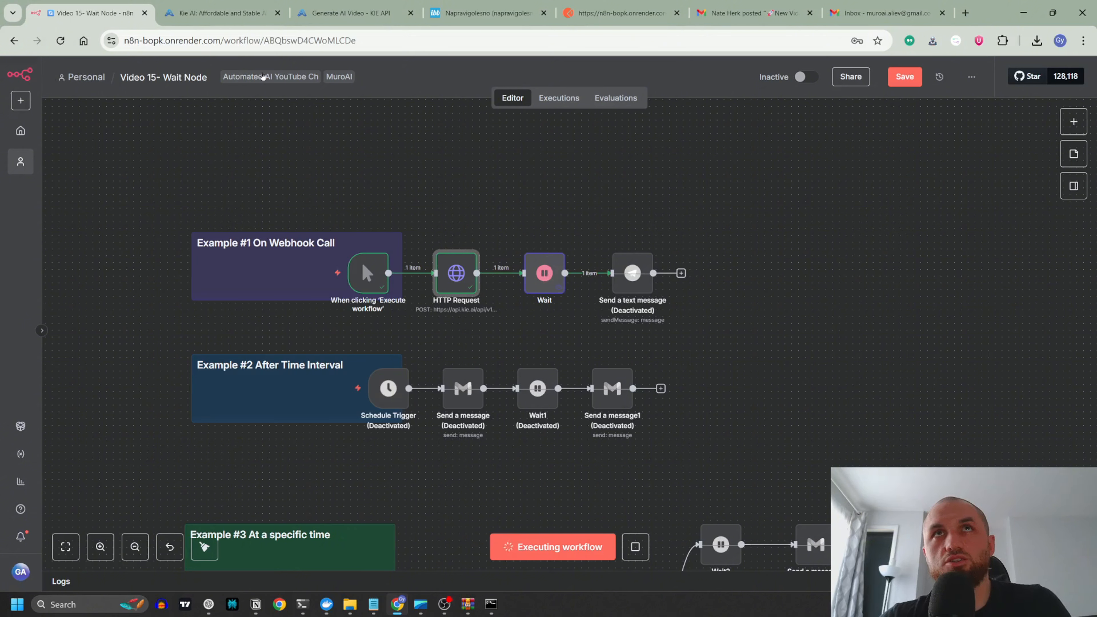
pyautogui.moveTo(495, 282)
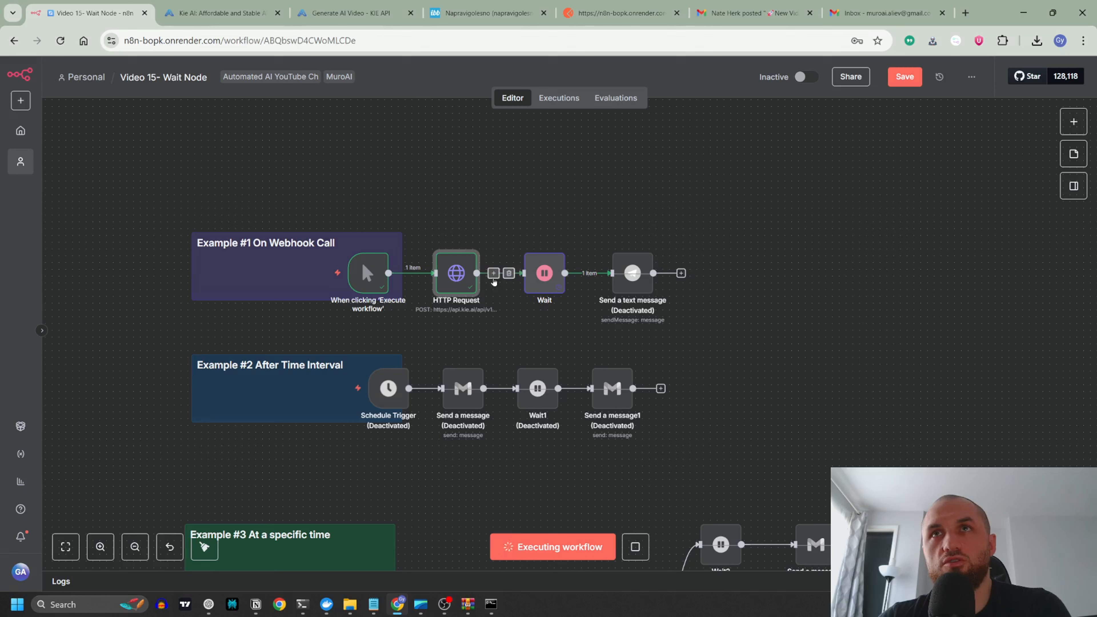
# - Check the Runway request in Kie AI's Logs, and review the callBackUrl expression in the HTTP Request node
pyautogui.click(245, 12)
pyautogui.click(74, 466)
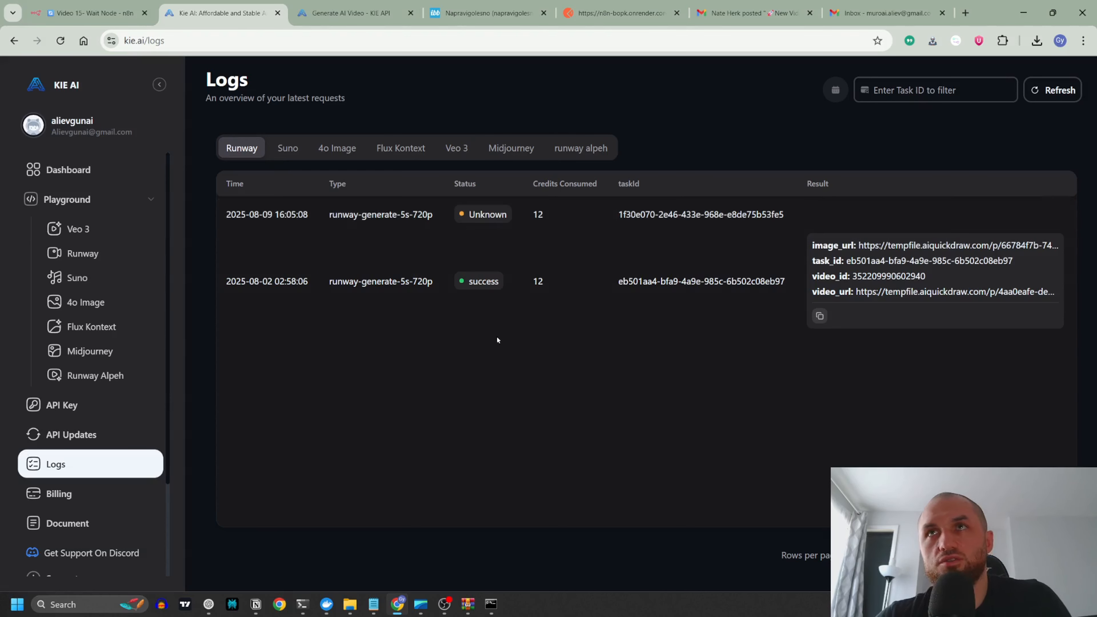
pyautogui.click(94, 14)
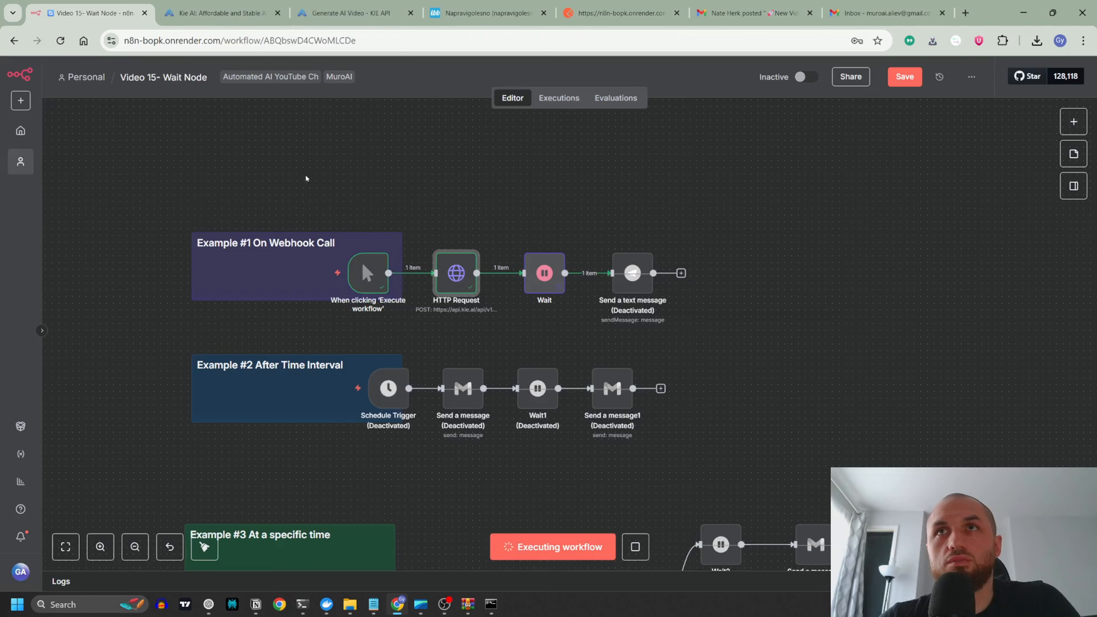
pyautogui.doubleClick(468, 279)
pyautogui.scroll(-10, 589, 387)
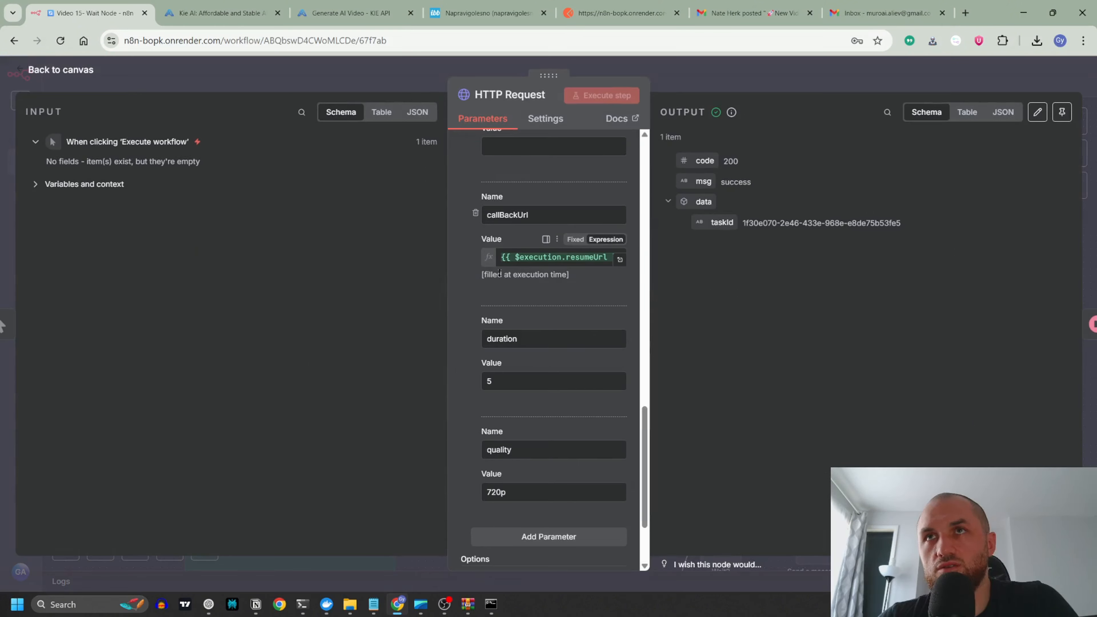
pyautogui.click(372, 78)
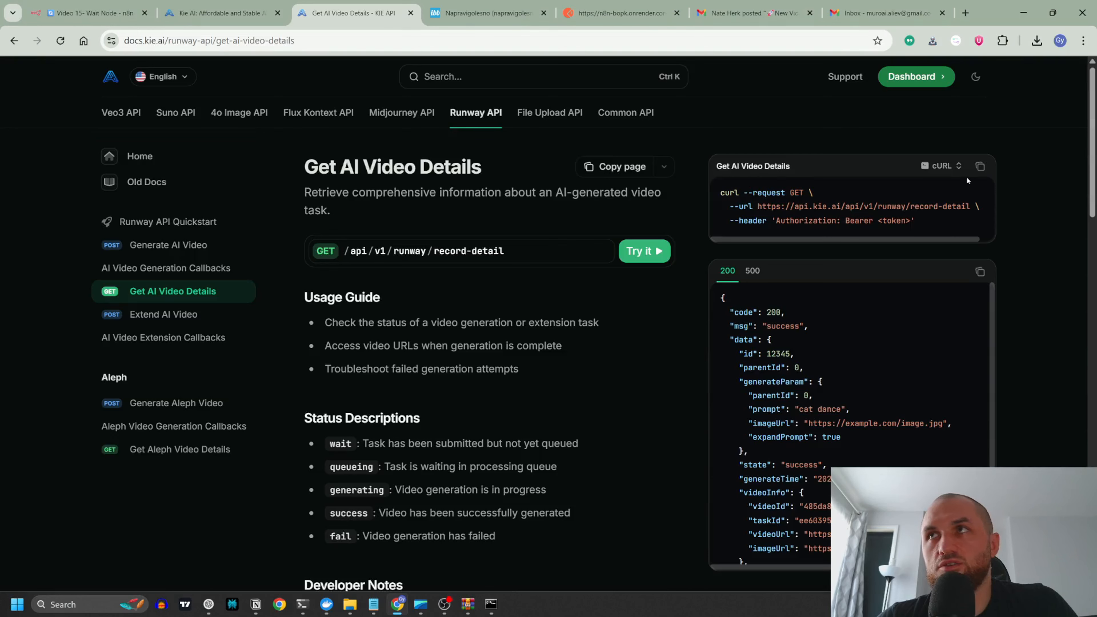
# - View the Get AI Video Details docs and Kie AI's Logs, and open the Example #1 Wait node
pyautogui.click(950, 166)
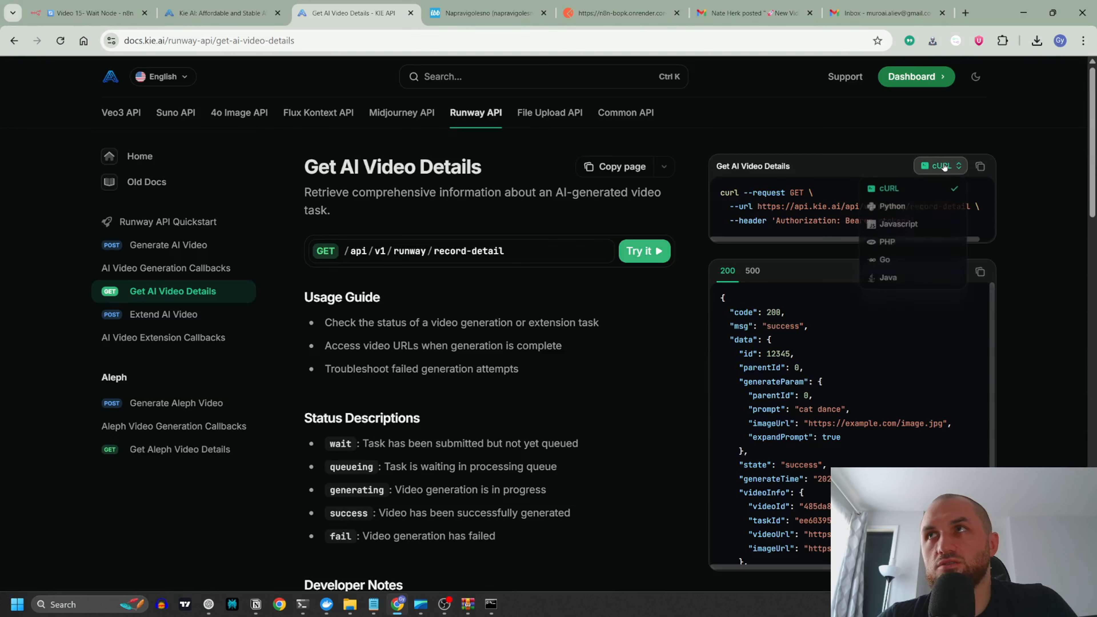
pyautogui.click(990, 174)
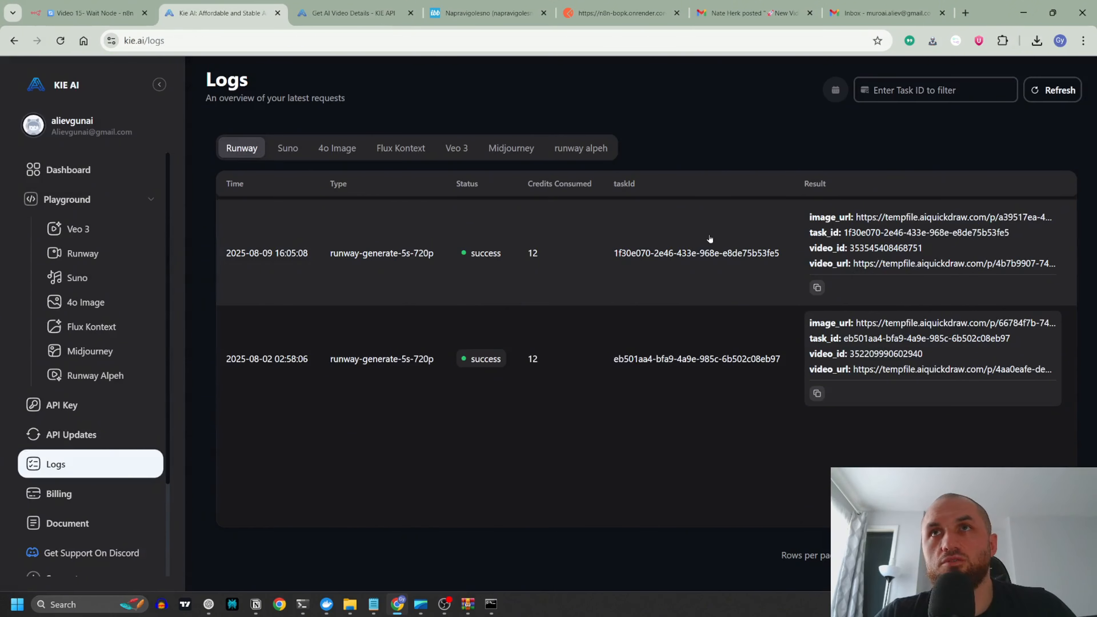
pyautogui.click(107, 13)
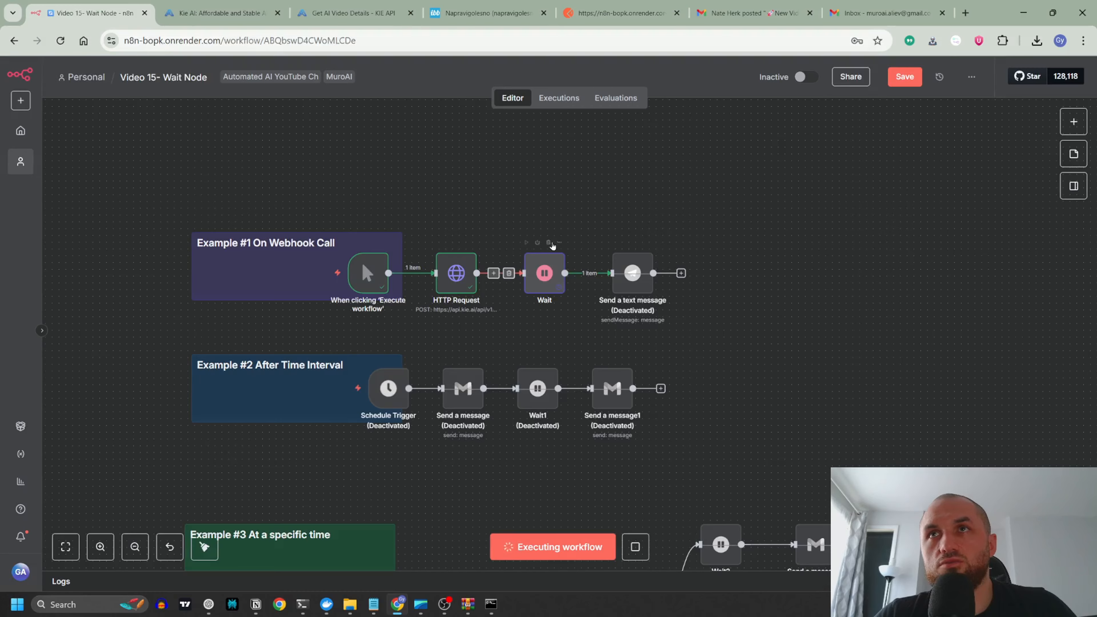
pyautogui.doubleClick(544, 273)
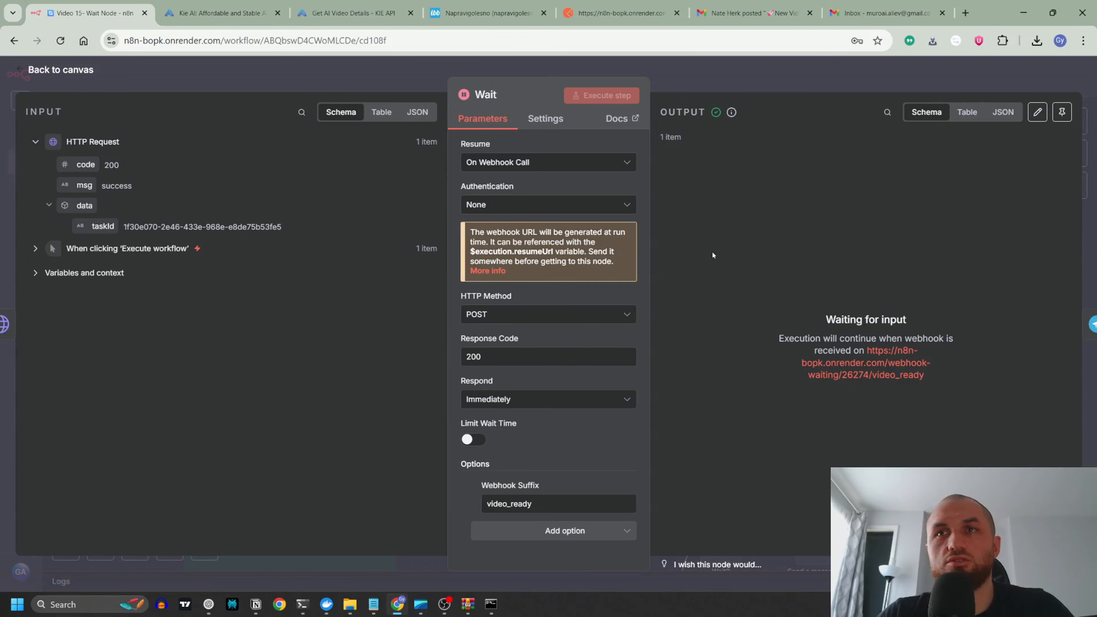
# - Read the callback method and callback request format in the KIE API docs for AI Video Generation Callbacks
pyautogui.click(238, 8)
pyautogui.click(353, 13)
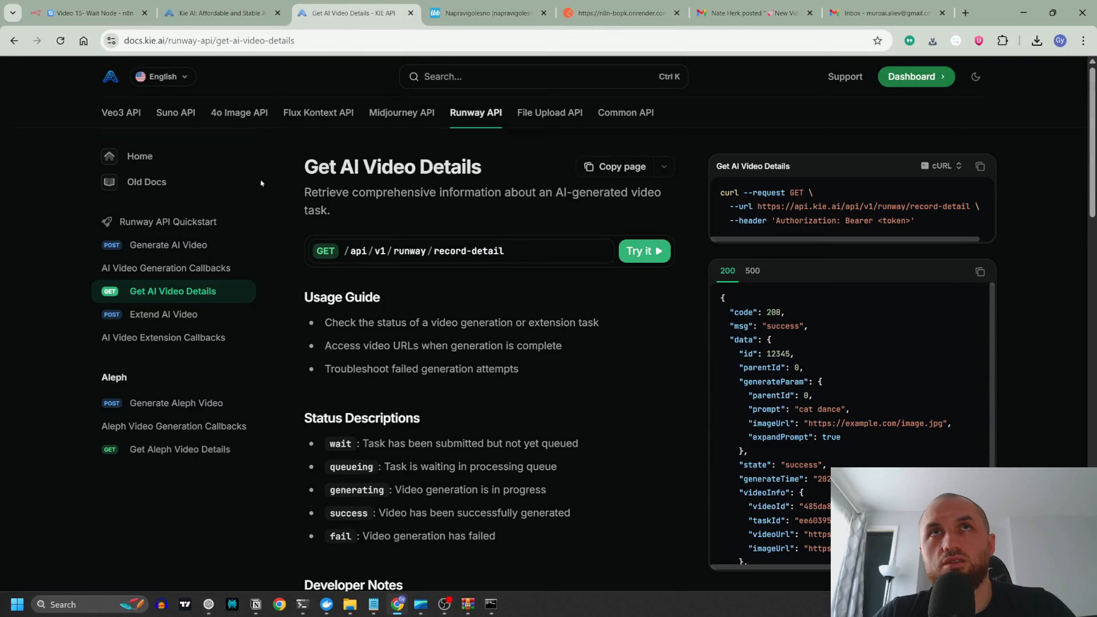
pyautogui.click(168, 245)
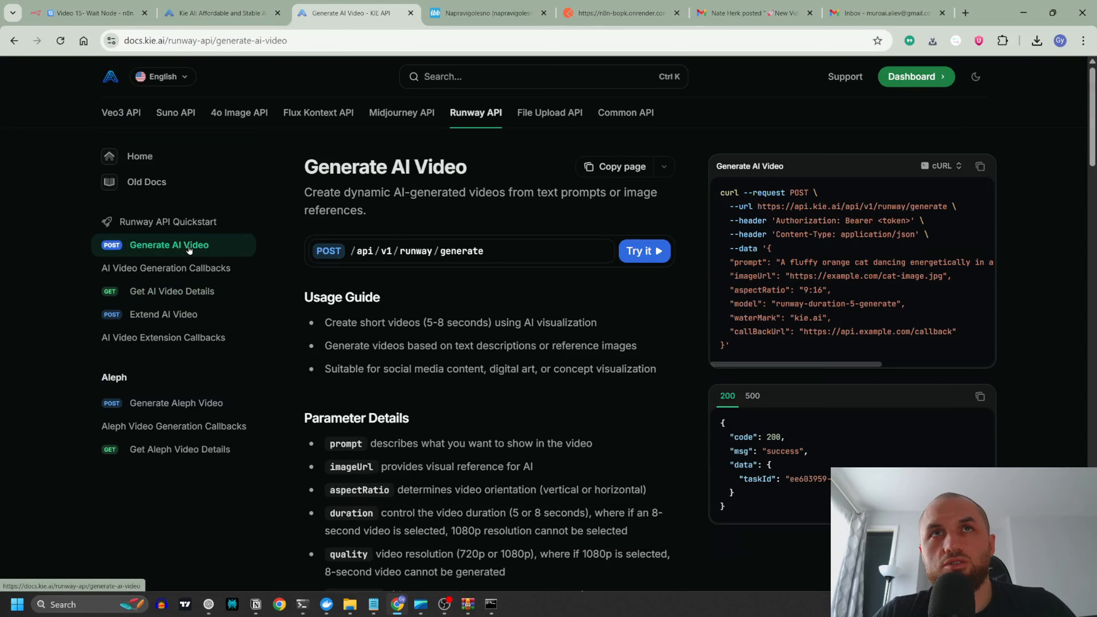
pyautogui.click(172, 268)
pyautogui.scroll(-7, 472, 217)
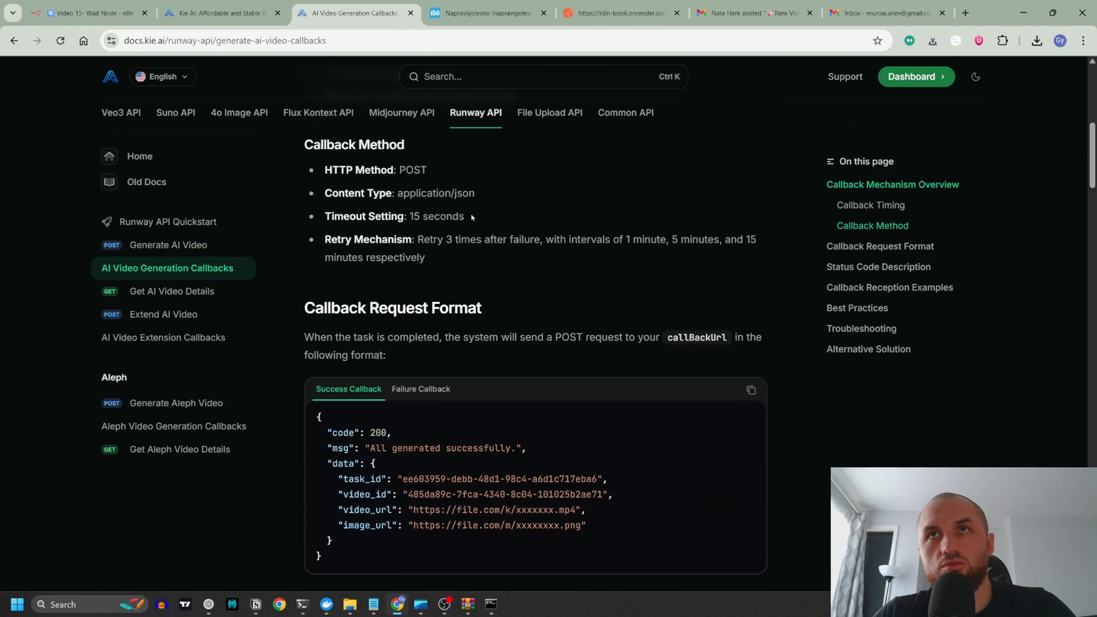
pyautogui.scroll(-2, 485, 221)
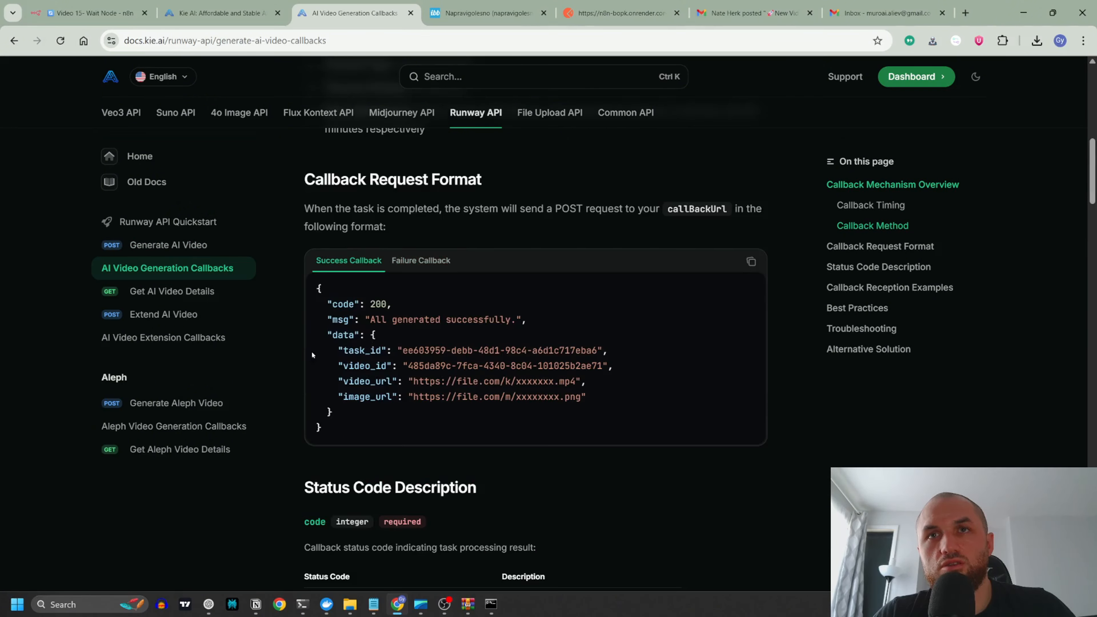
# - Recheck the Wait node against the Generate AI Video docs' callback description and the Kie AI request logs
pyautogui.click(90, 13)
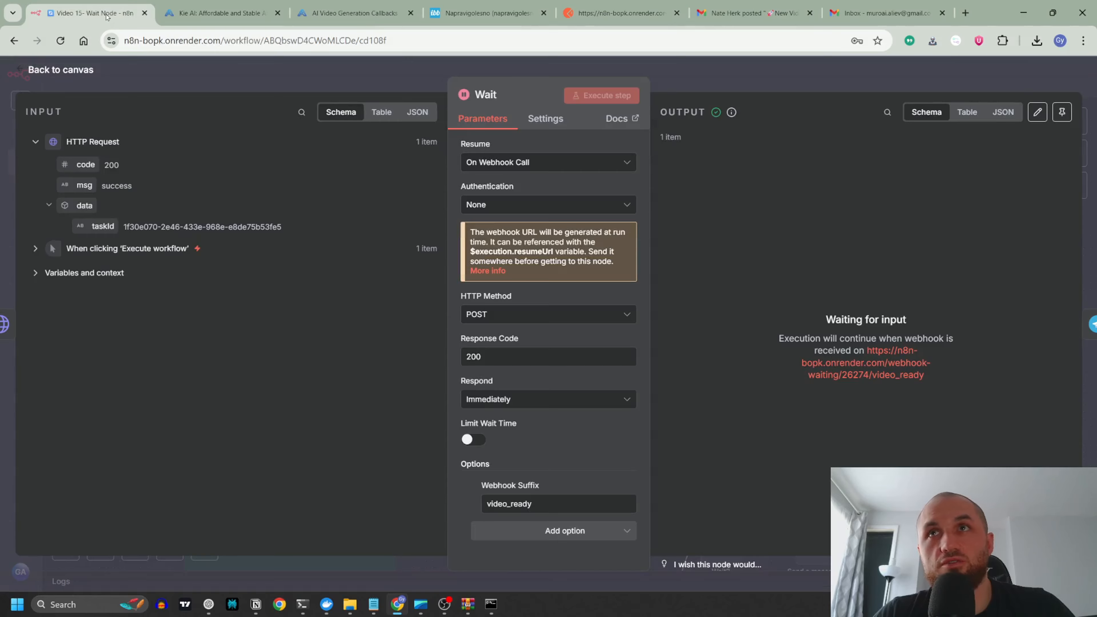
pyautogui.click(405, 80)
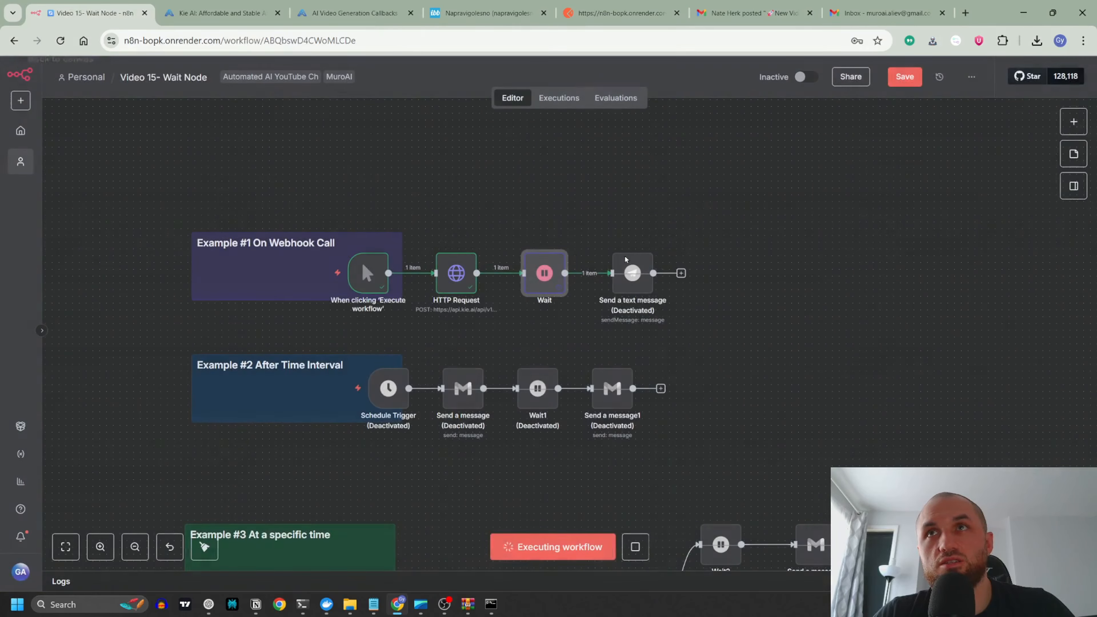
pyautogui.doubleClick(552, 275)
pyautogui.press('Escape')
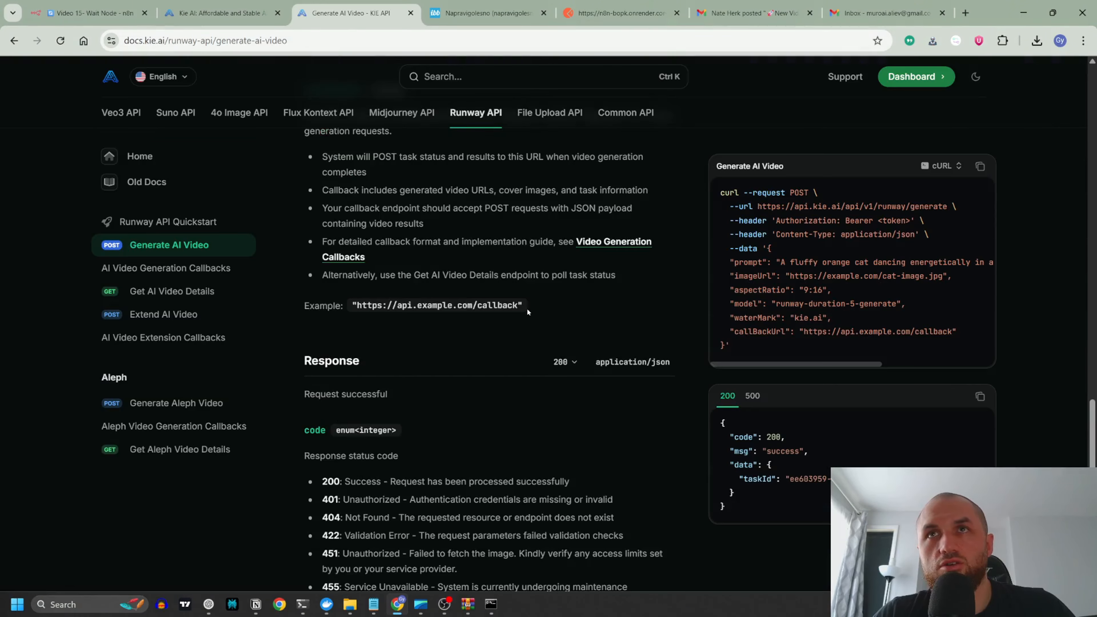
pyautogui.click(220, 13)
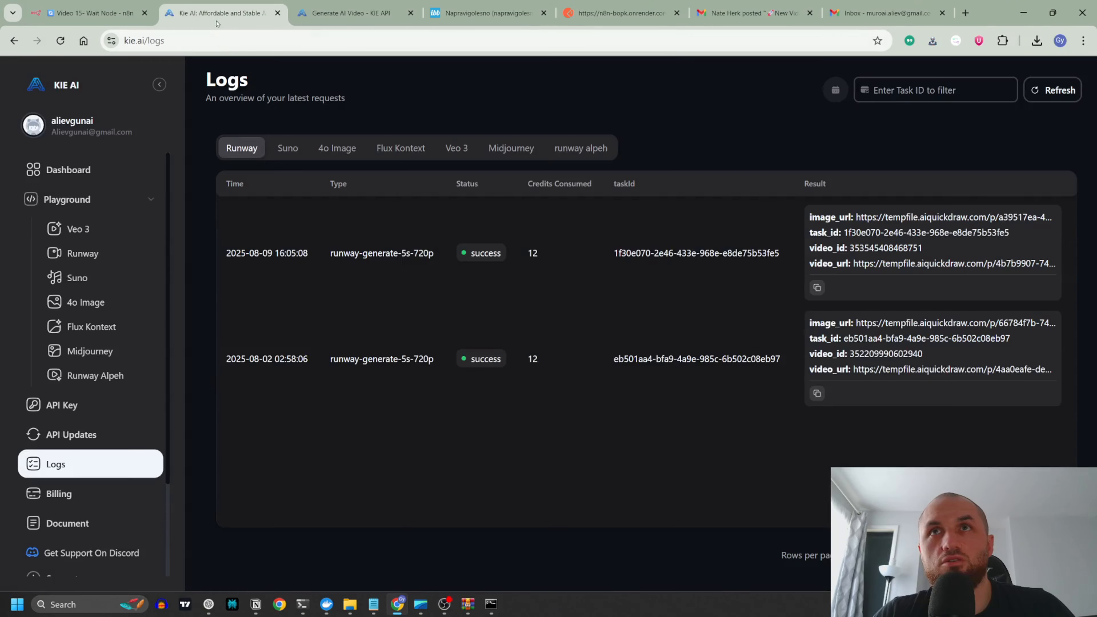
# - Reopen the Example #1 Wait node and copy the waiting webhook URL ending in video_ready from its output
pyautogui.click(82, 12)
pyautogui.doubleClick(543, 342)
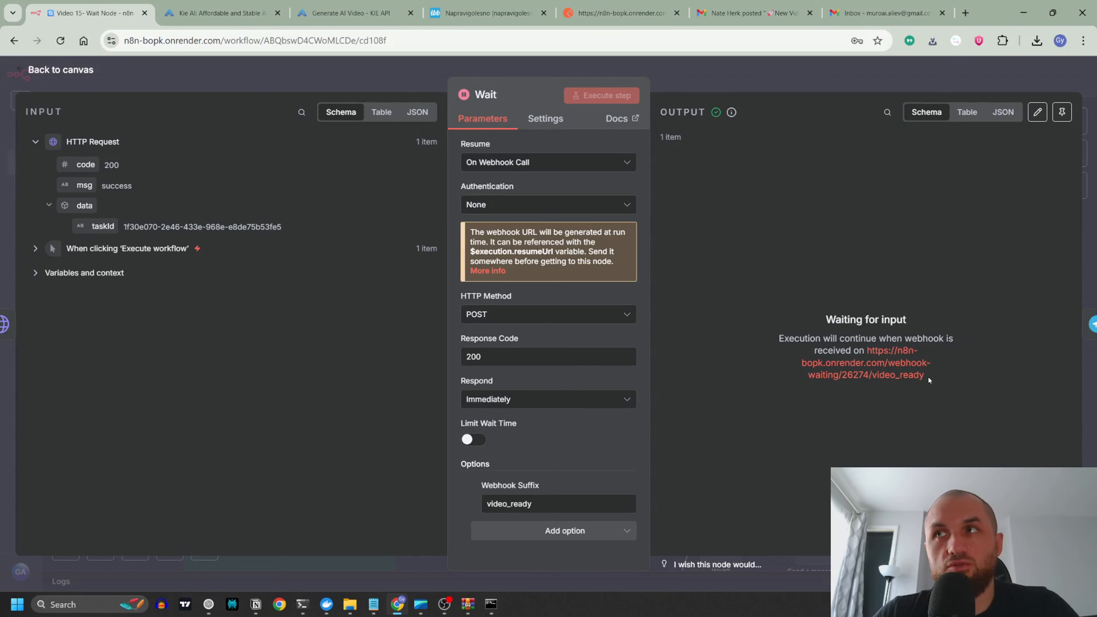
pyautogui.moveTo(928, 377); pyautogui.dragTo(865, 352)
pyautogui.hotkey('ctrl', 'c')
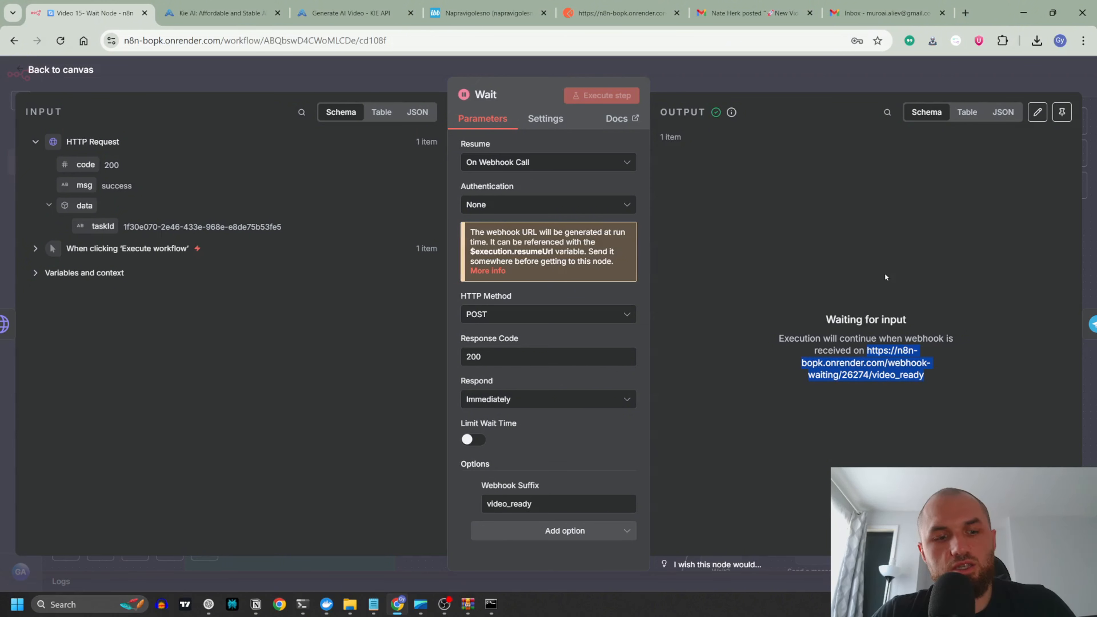
# - Switch to Postman and replace the POST request's URL with the copied waiting webhook URL ending in video_ready
pyautogui.click(622, 13)
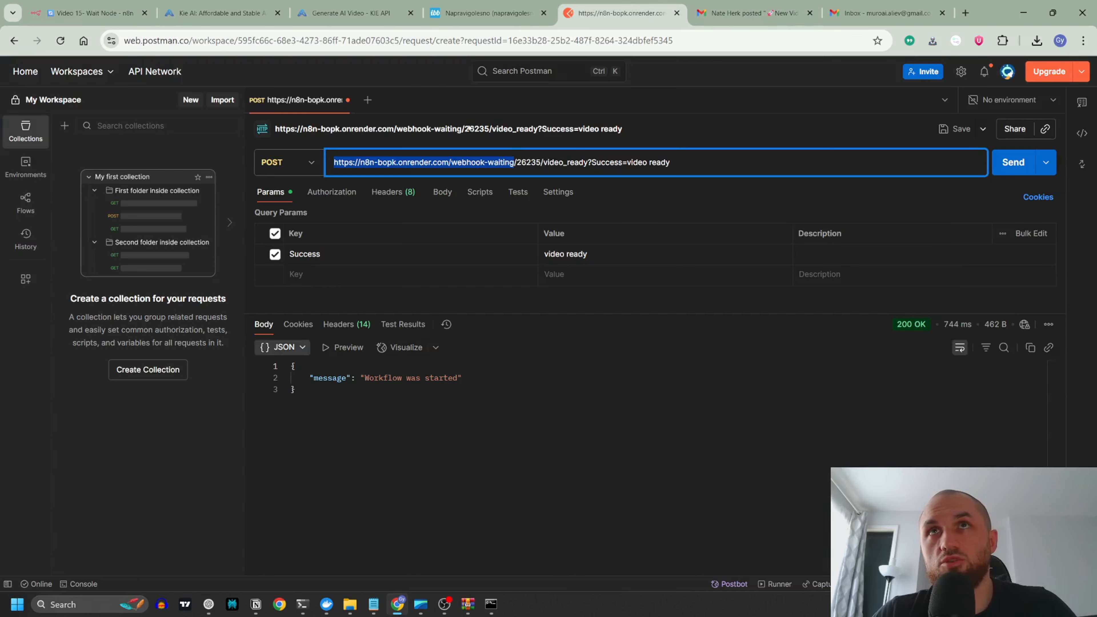
pyautogui.moveTo(670, 163); pyautogui.dragTo(274, 171)
pyautogui.hotkey('ctrl', 'v')
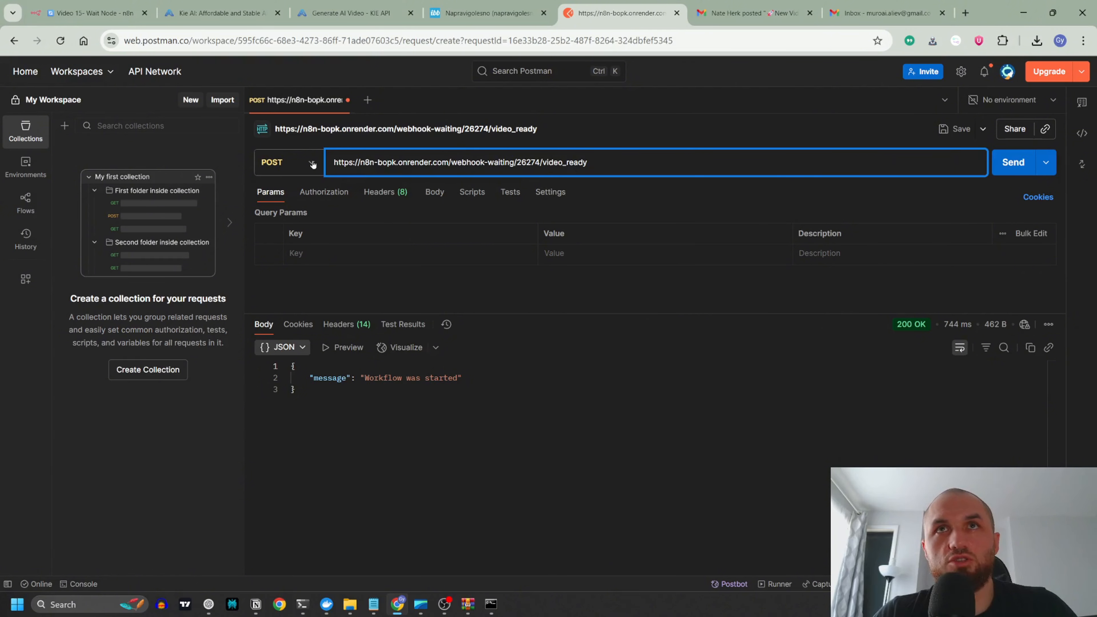
# - Add a query parameter with the key status and the value success to the POST request
pyautogui.click(295, 253)
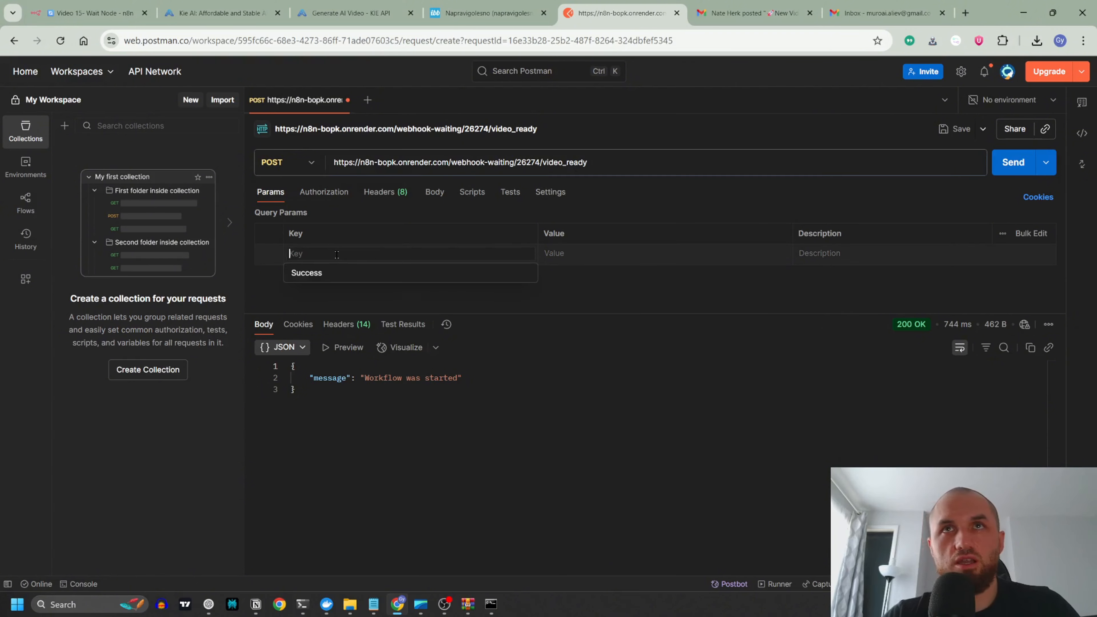
pyautogui.click(331, 273)
pyautogui.hotkey('ctrl', 'a')
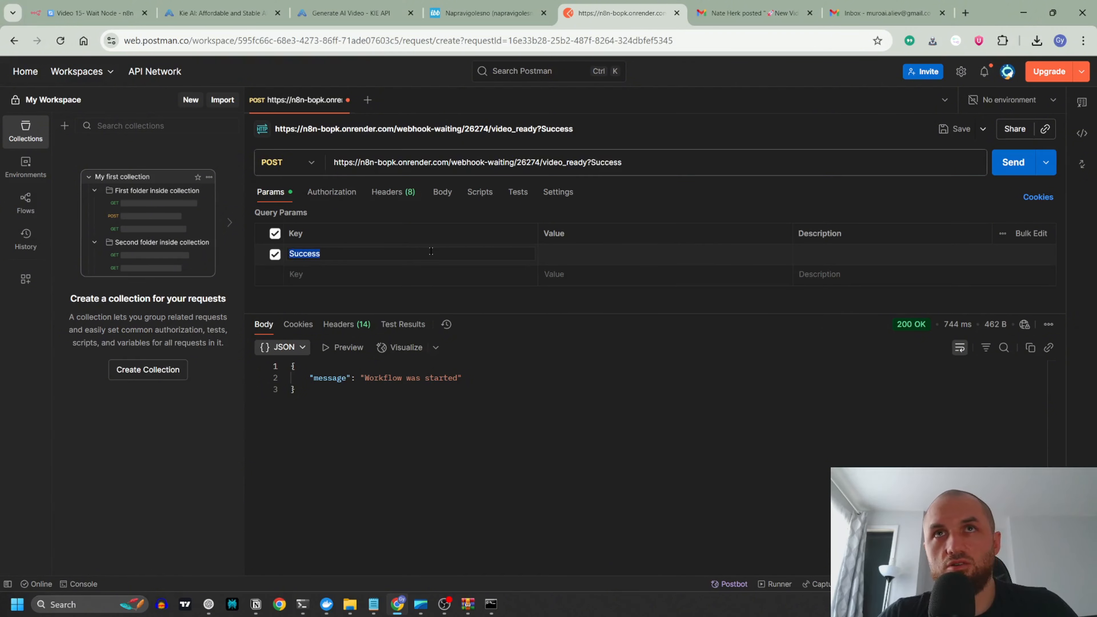
pyautogui.write('status')
pyautogui.click(575, 250)
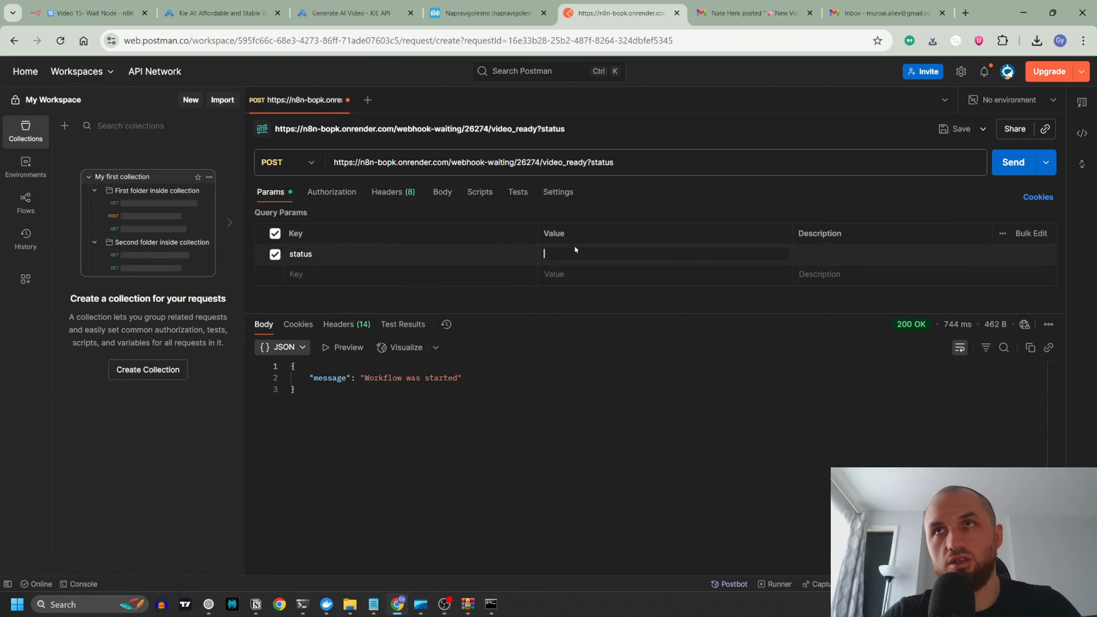
pyautogui.write('success')
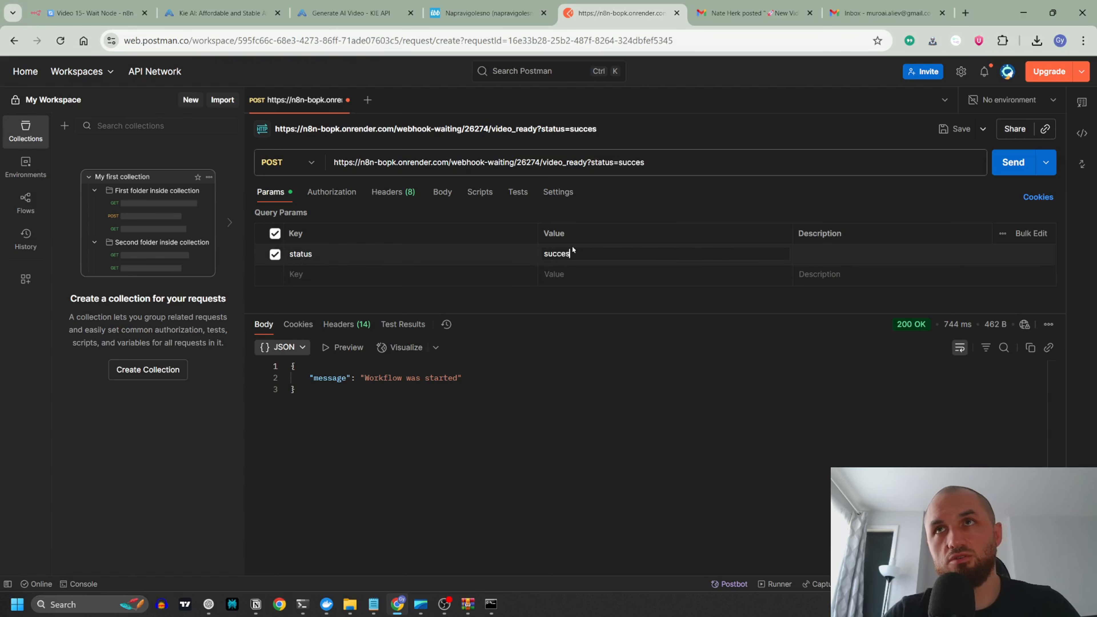
# - Add a second query parameter with the key "video url" and the value "the url"
pyautogui.click(422, 273)
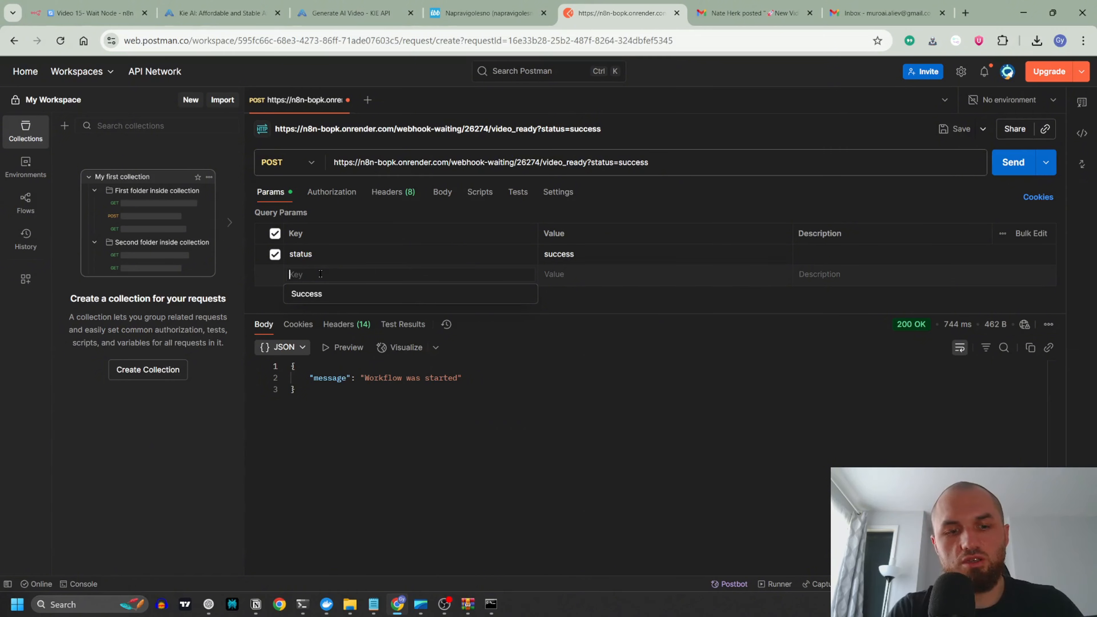
pyautogui.write('video url')
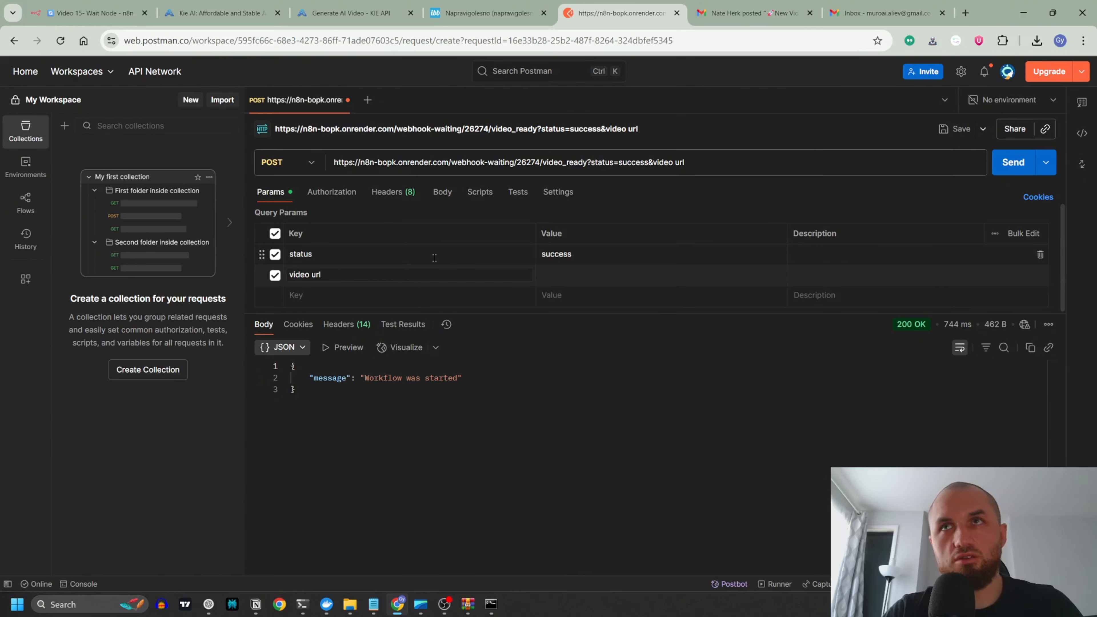
pyautogui.click(563, 272)
pyautogui.write('the url')
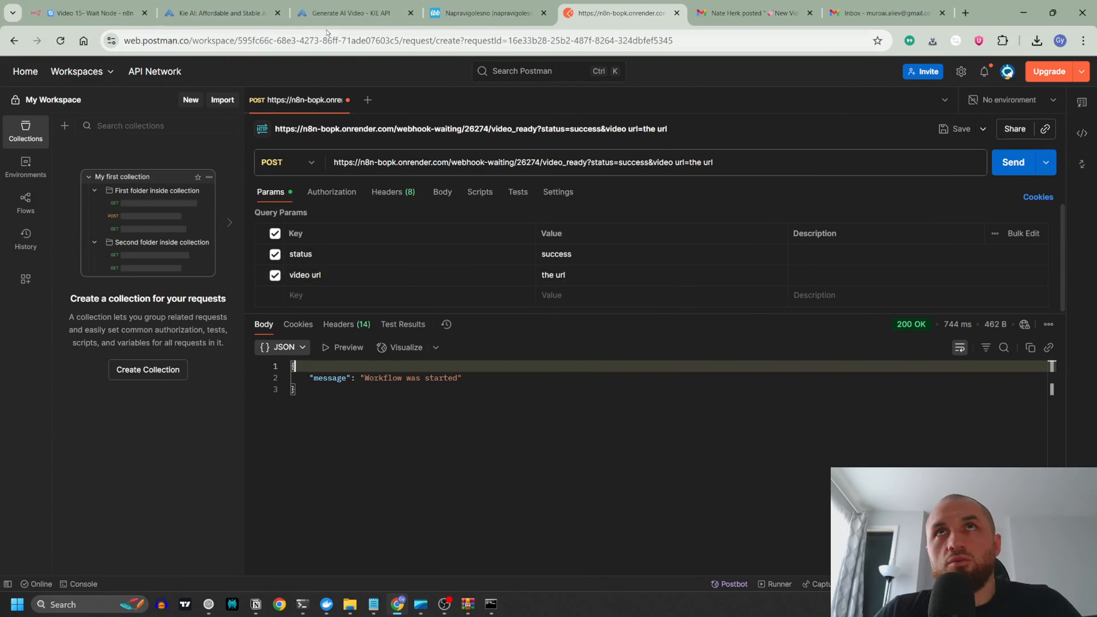
# - Return to the n8n workflow and recheck the settings and waiting output of the Example #1 Wait node
pyautogui.click(343, 16)
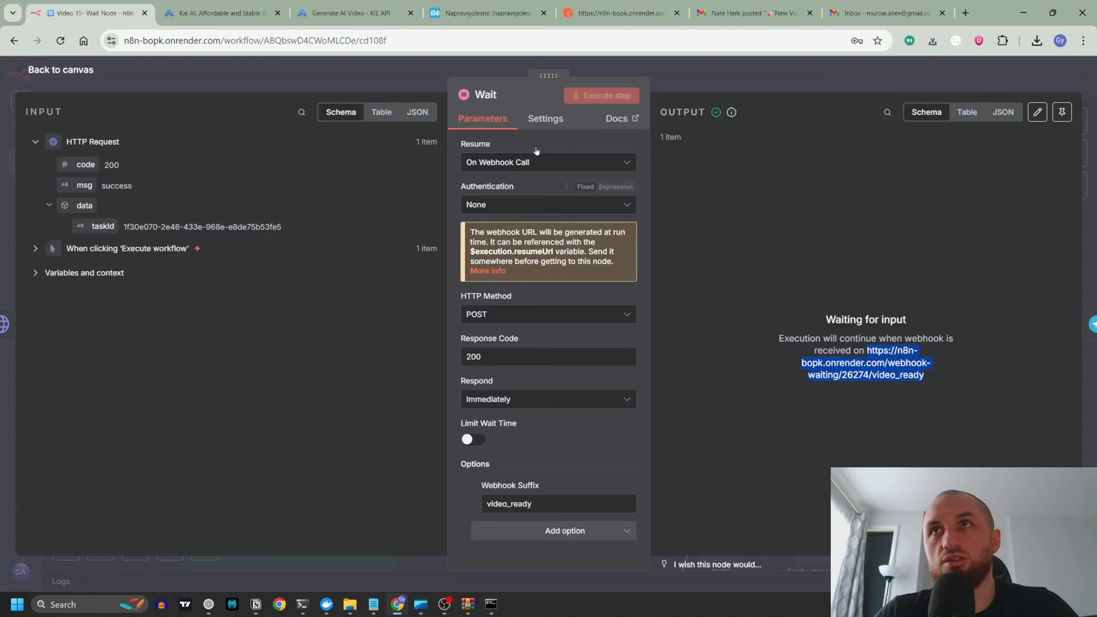
pyautogui.press('Escape')
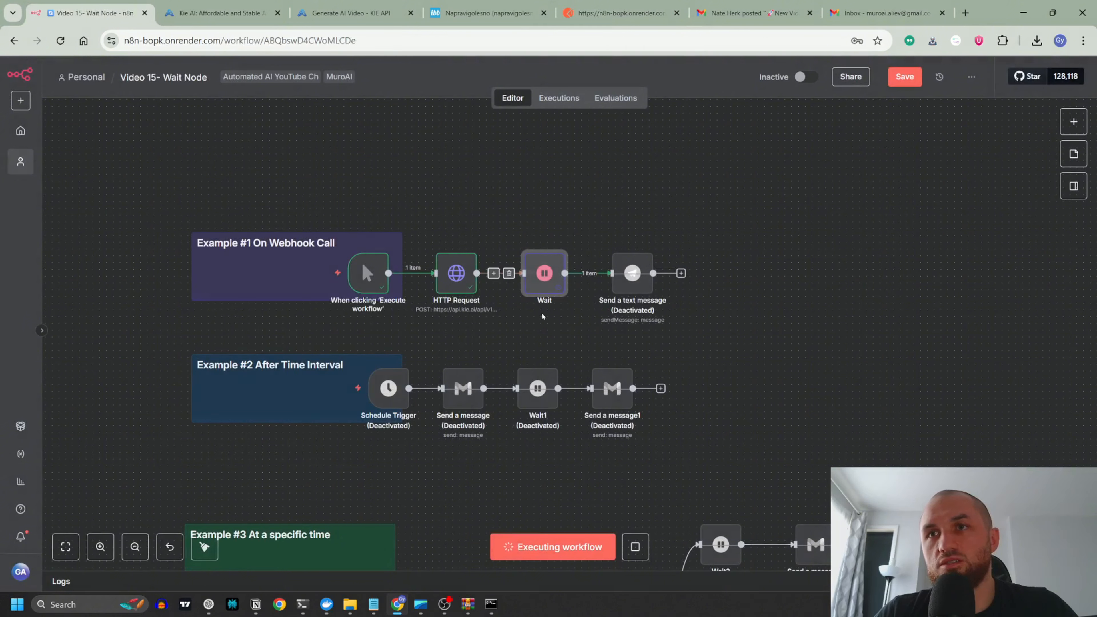
pyautogui.press('Return')
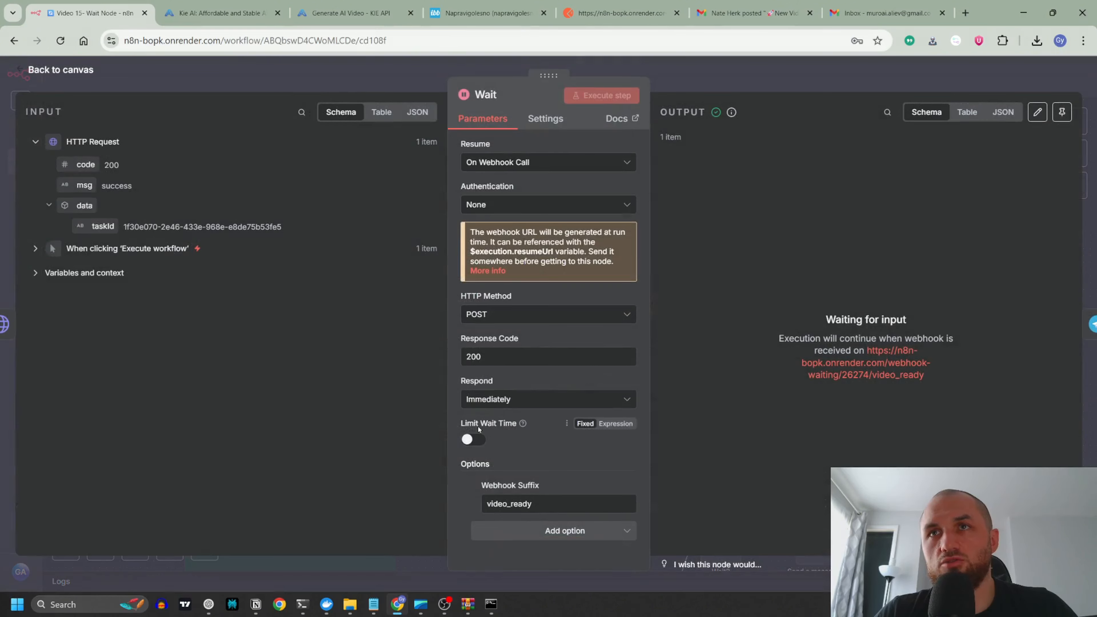
pyautogui.click(394, 89)
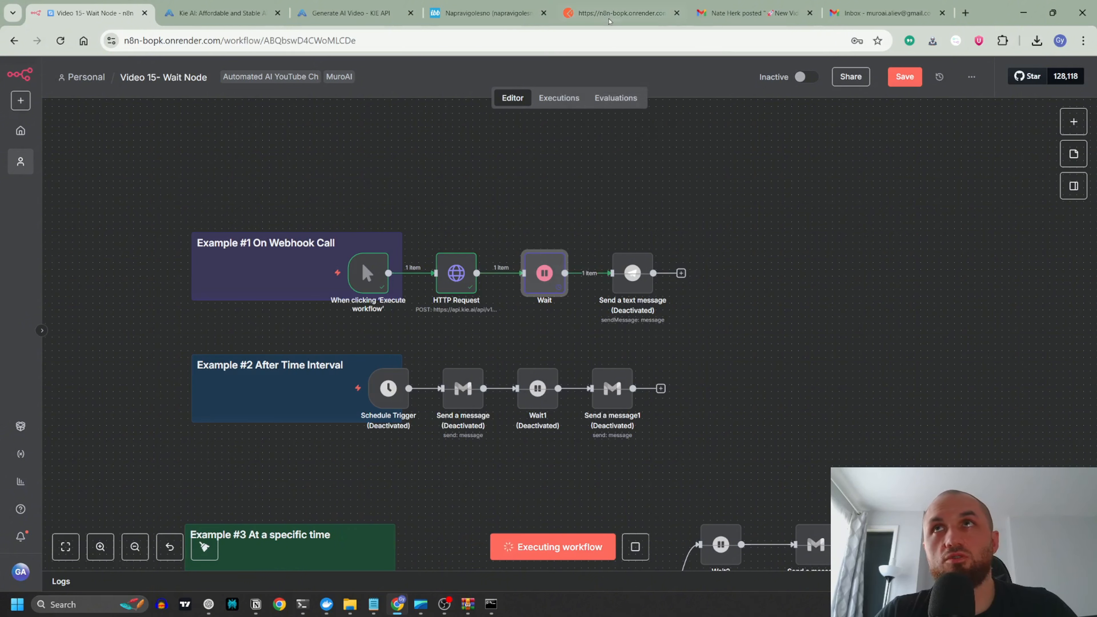
# - Place the Postman request in its own window over the workflow and send the POST request to the waiting webhook
pyautogui.click(628, 14)
pyautogui.moveTo(633, 36); pyautogui.dragTo(781, 124)
pyautogui.scroll(-2, 803, 326)
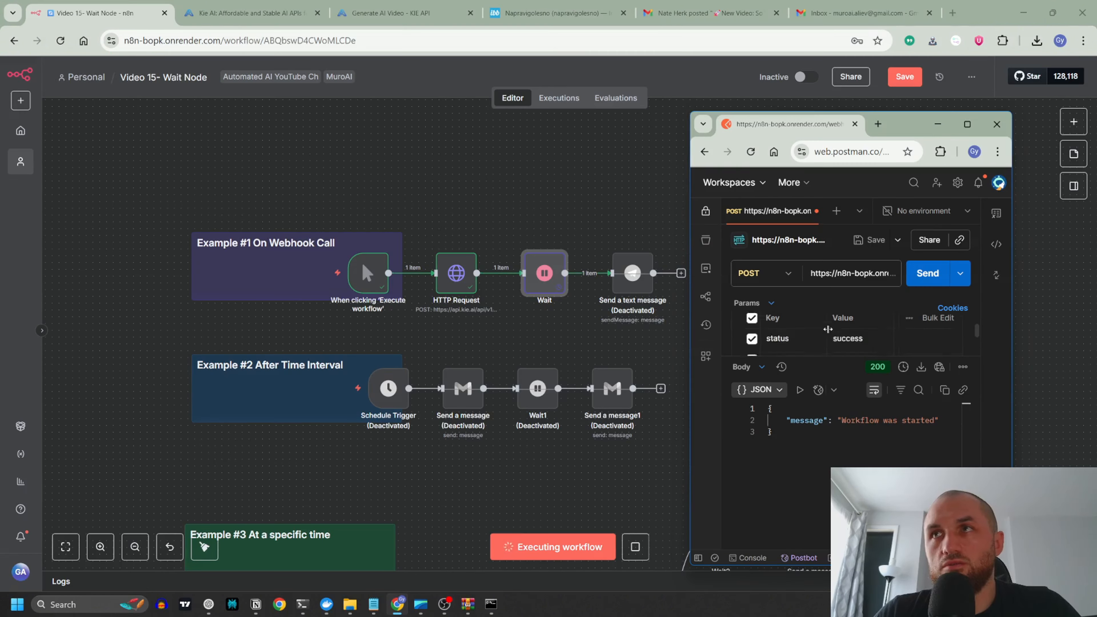
pyautogui.scroll(2, 810, 328)
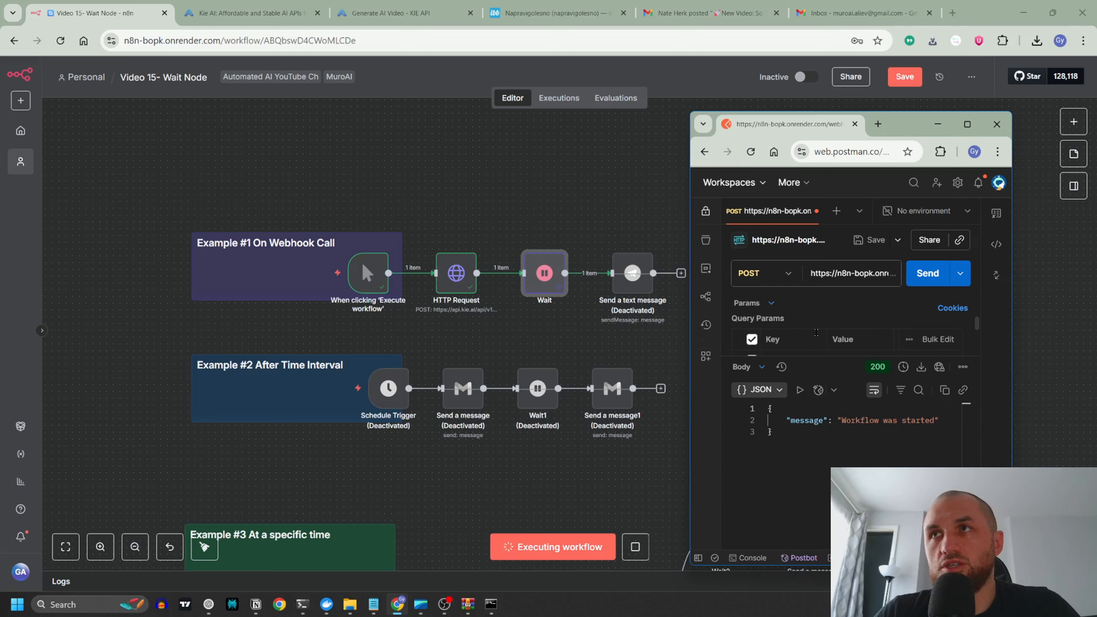
pyautogui.click(927, 273)
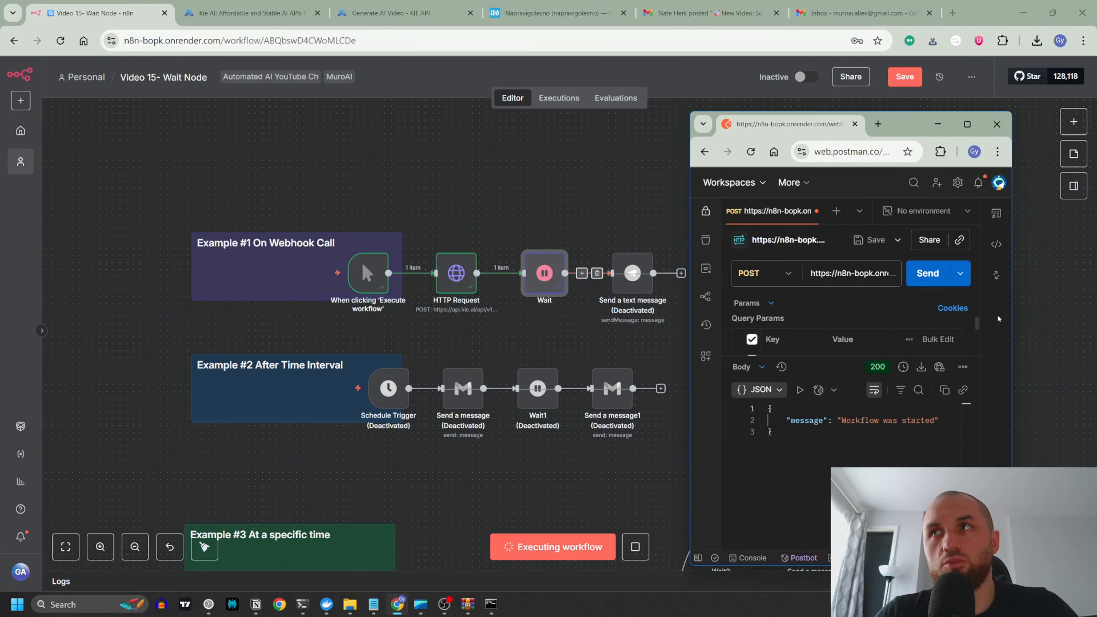
# - Inspect the Example #1 Wait node's output, including the query parameters received from the webhook call
pyautogui.click(574, 193)
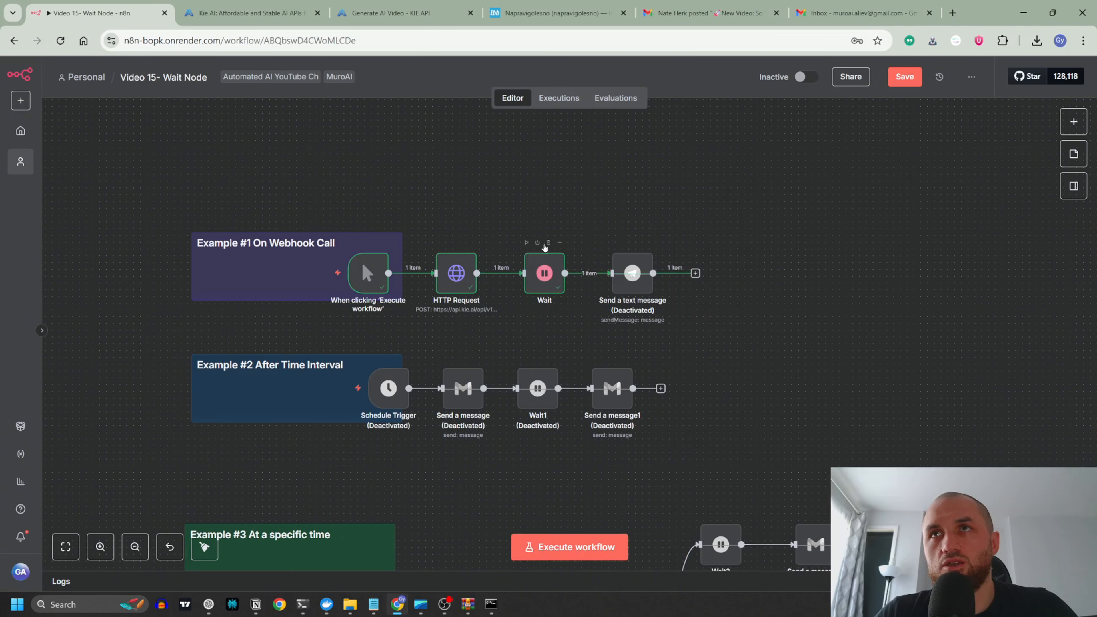
pyautogui.doubleClick(548, 274)
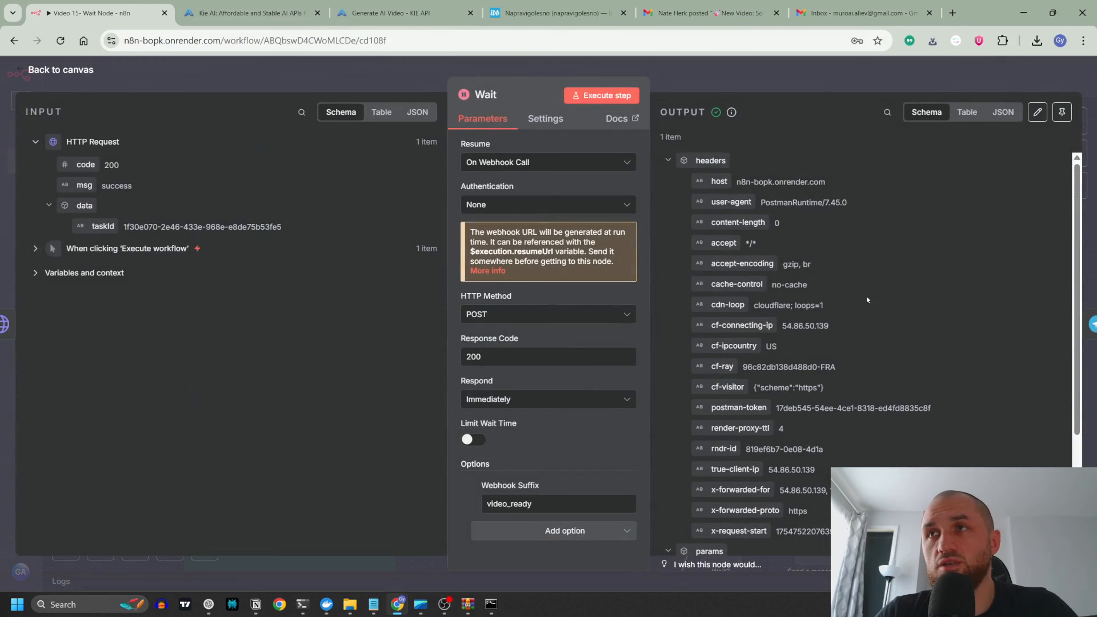
pyautogui.scroll(-4, 866, 297)
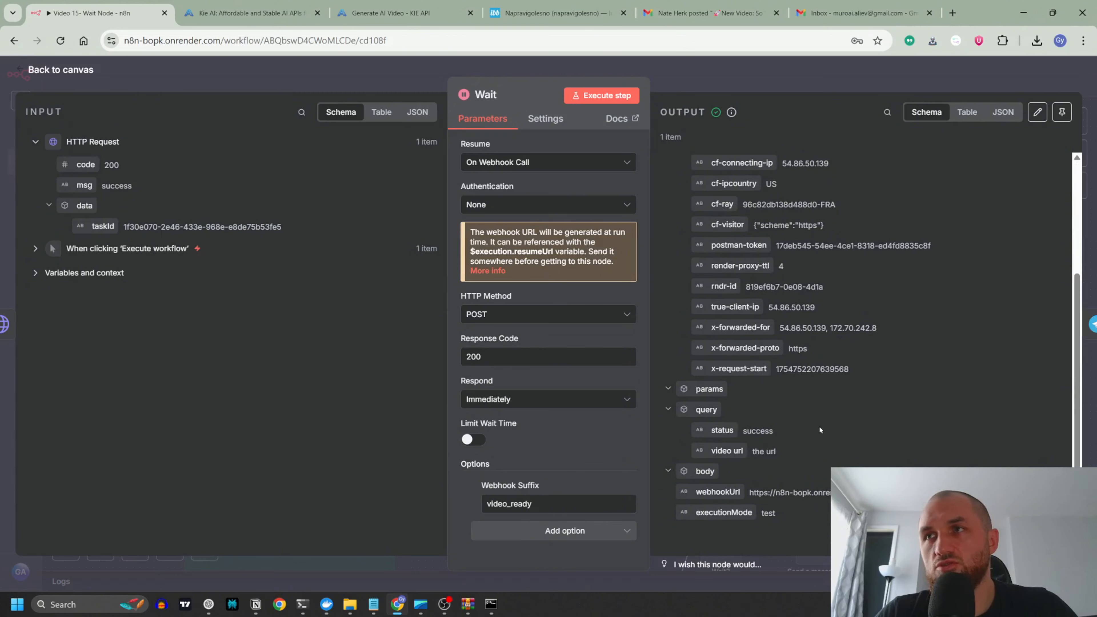
pyautogui.click(415, 76)
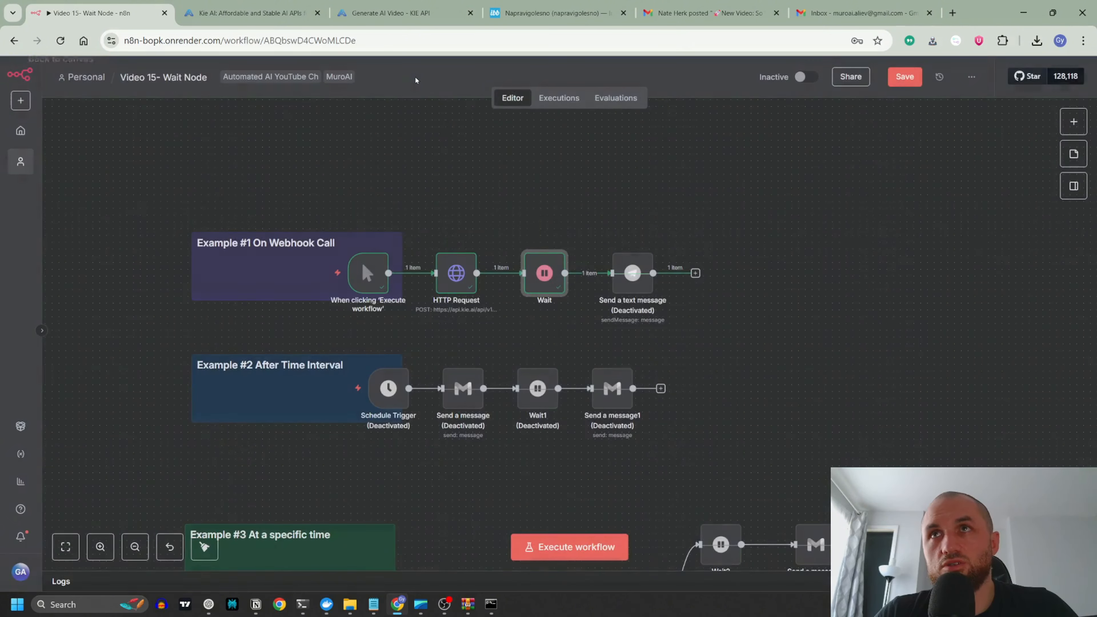
# - Move the Send a text message node above the row of Example #1 nodes
pyautogui.click(766, 226)
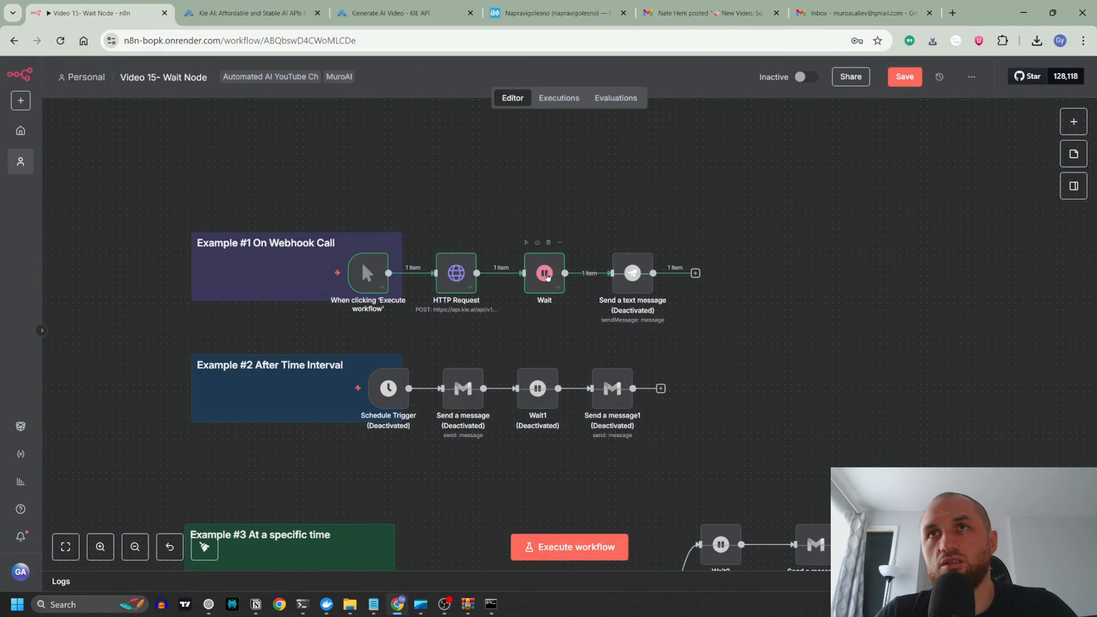
pyautogui.moveTo(629, 277); pyautogui.dragTo(630, 216)
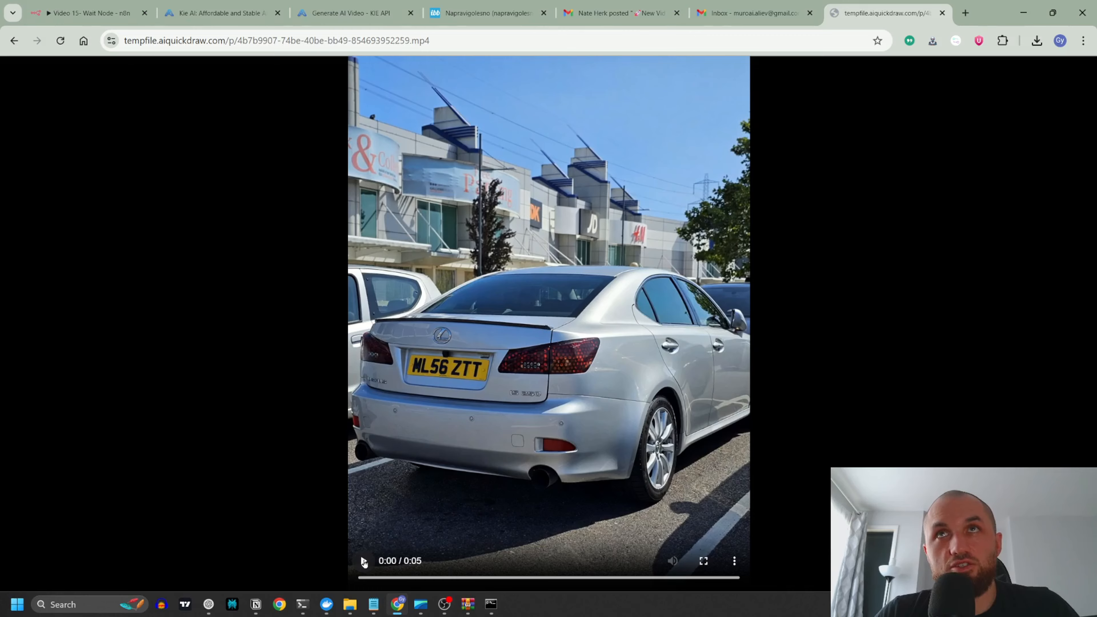
# - Play the generated MP4 video, close it and return to the n8n workflow
pyautogui.click(363, 561)
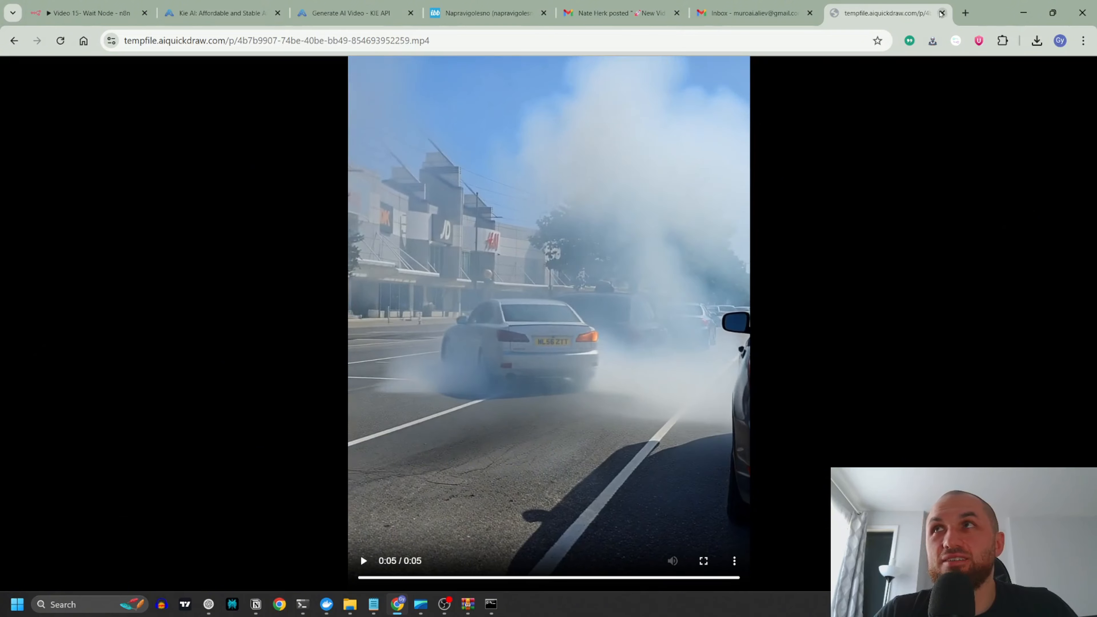
pyautogui.click(942, 14)
pyautogui.click(88, 13)
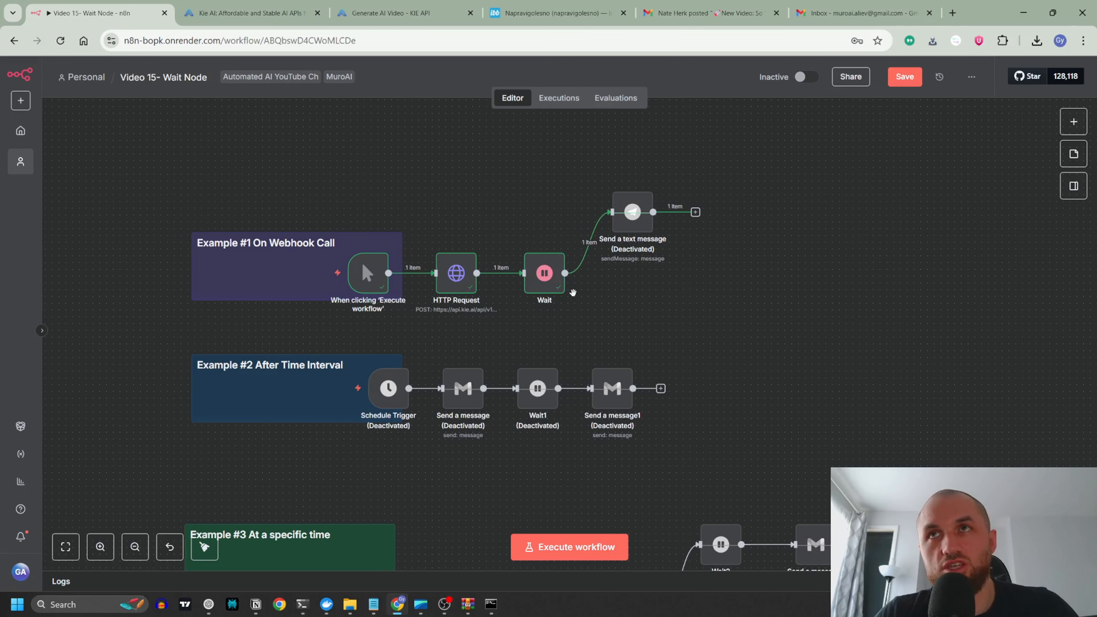
# - Review the Example #1 Wait node's On Webhook Call settings once more and return to the canvas
pyautogui.scroll(2, 567, 293)
pyautogui.scroll(-3, 565, 293)
pyautogui.doubleClick(525, 391)
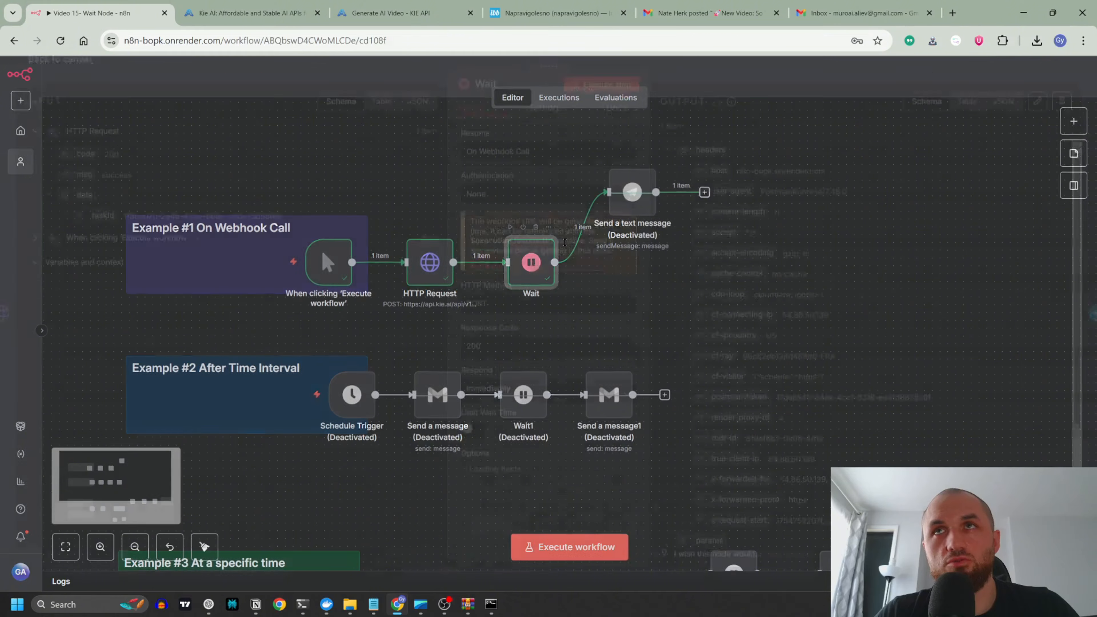
pyautogui.click(401, 74)
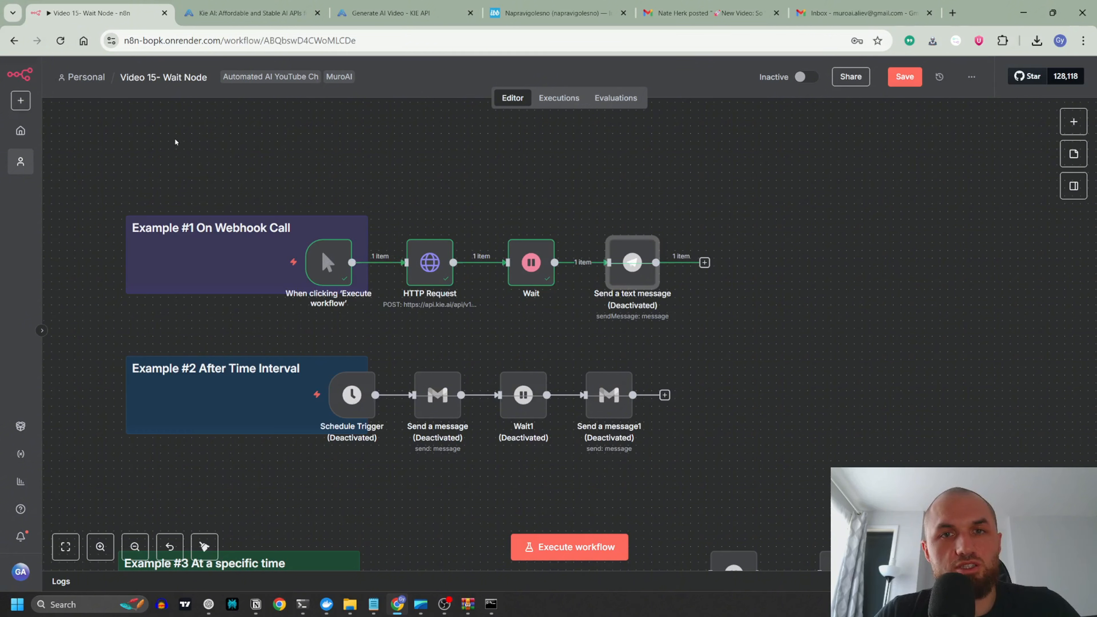
# - Open the Wait1 node in Example #2 and examine its Wait Amount and the available Wait Unit options
pyautogui.moveTo(327, 262)
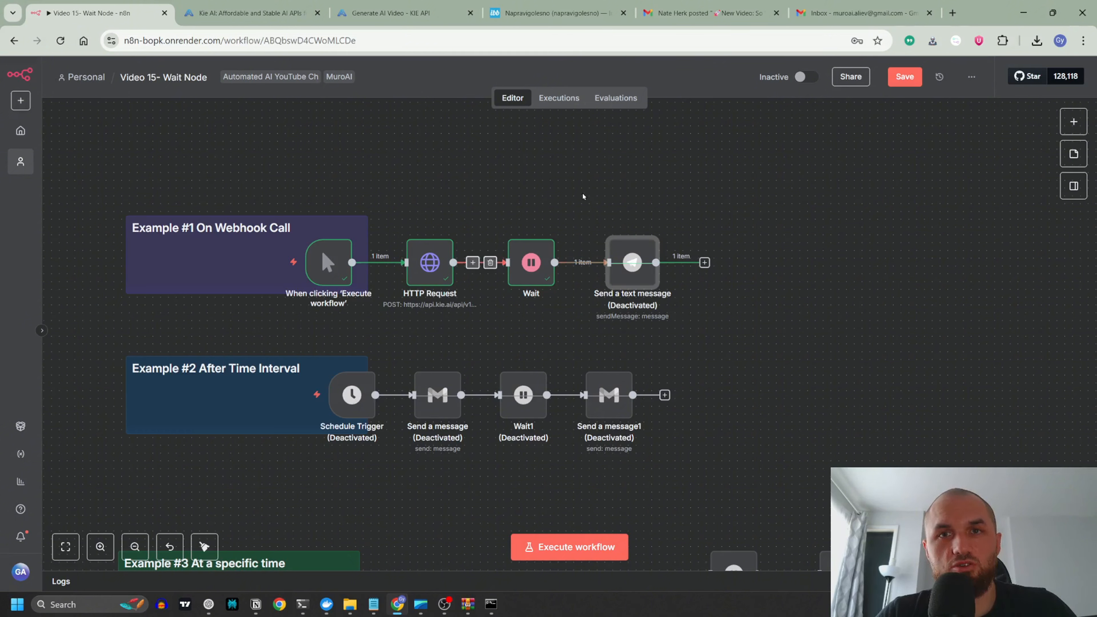
pyautogui.moveTo(510, 233)
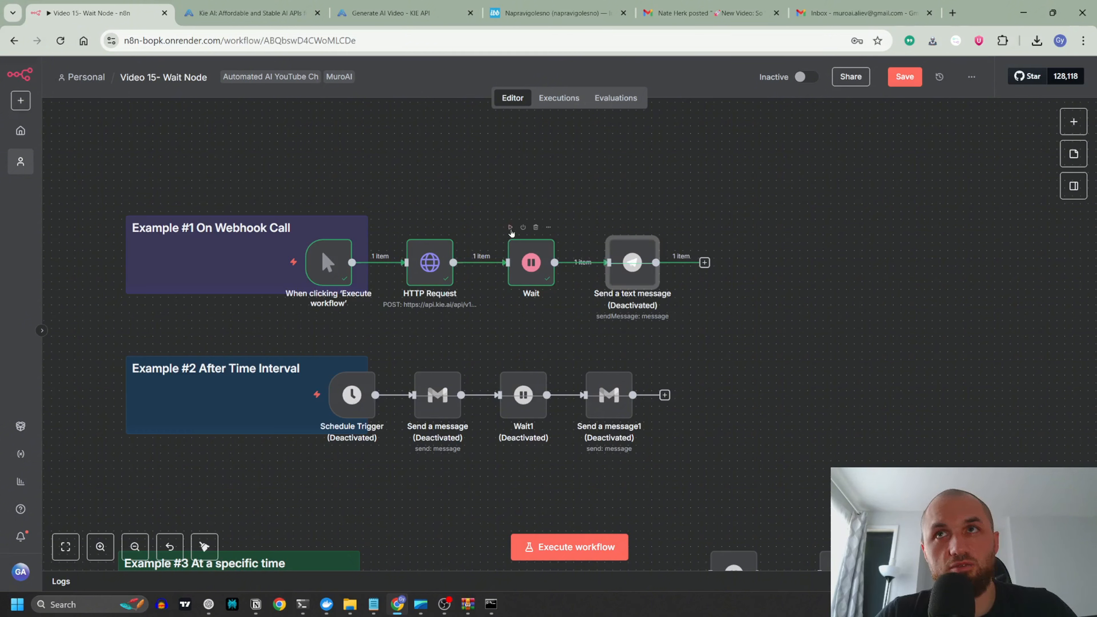
pyautogui.moveTo(464, 194); pyautogui.dragTo(468, 162)
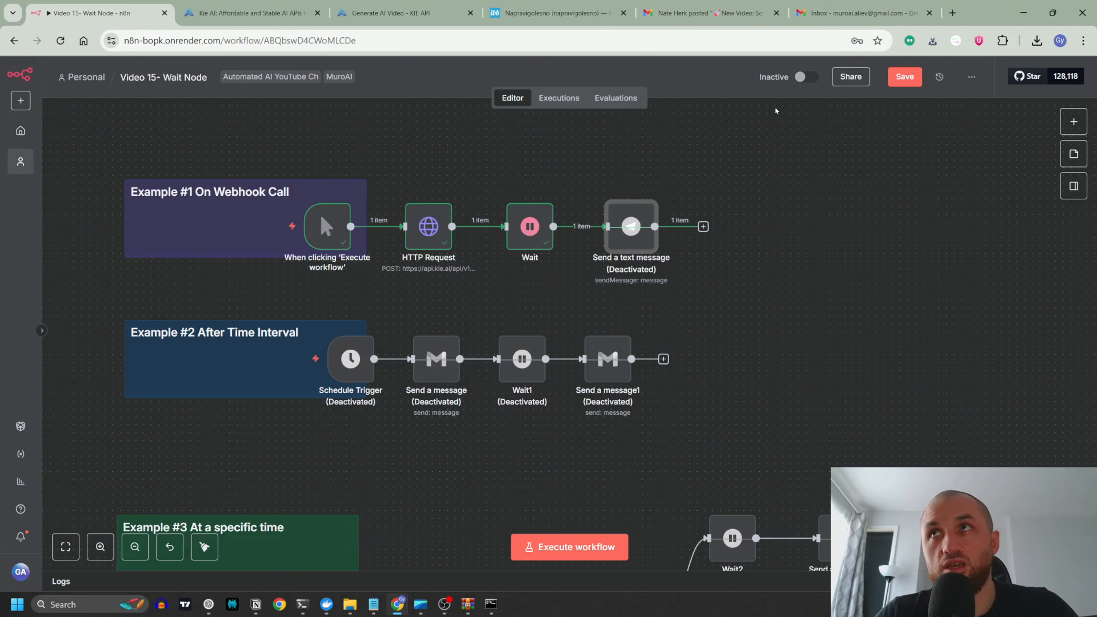
pyautogui.moveTo(804, 77)
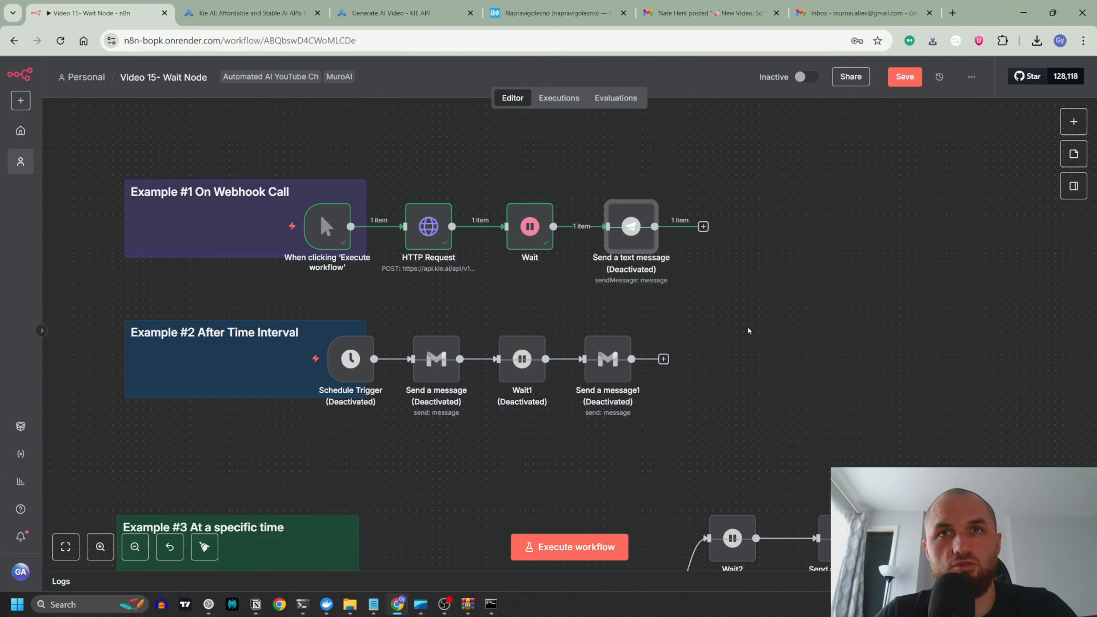
pyautogui.doubleClick(521, 358)
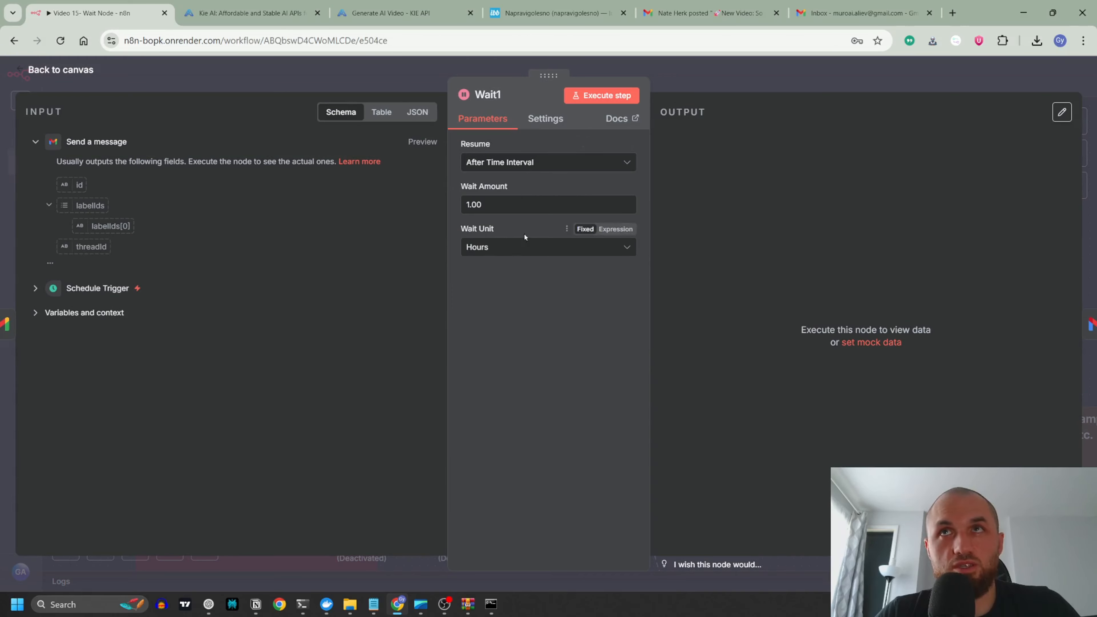
pyautogui.click(533, 204)
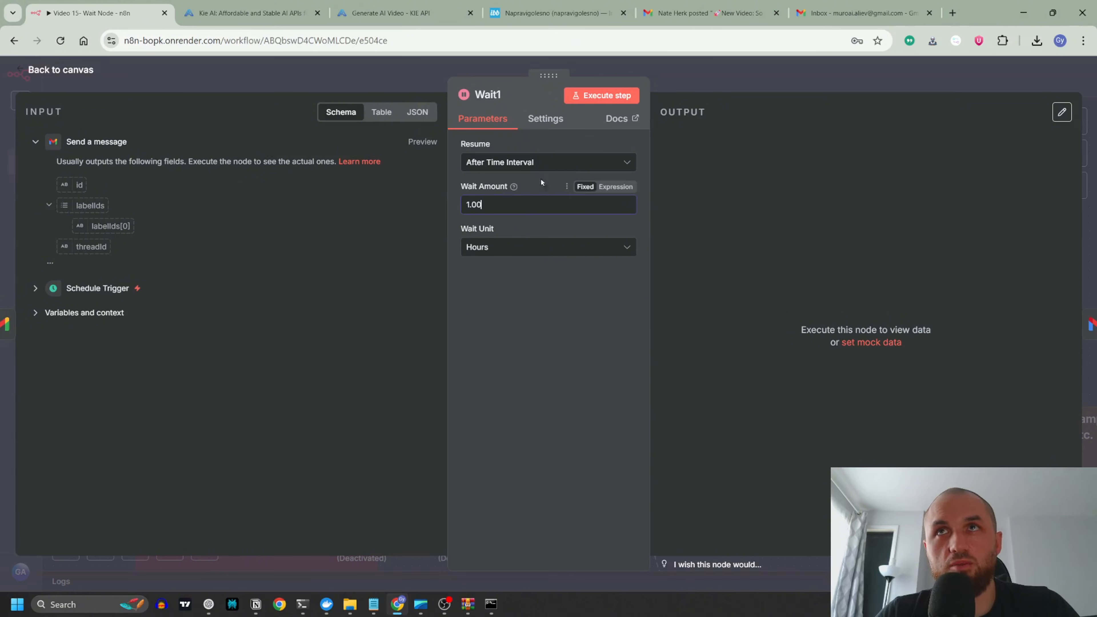
pyautogui.click(531, 249)
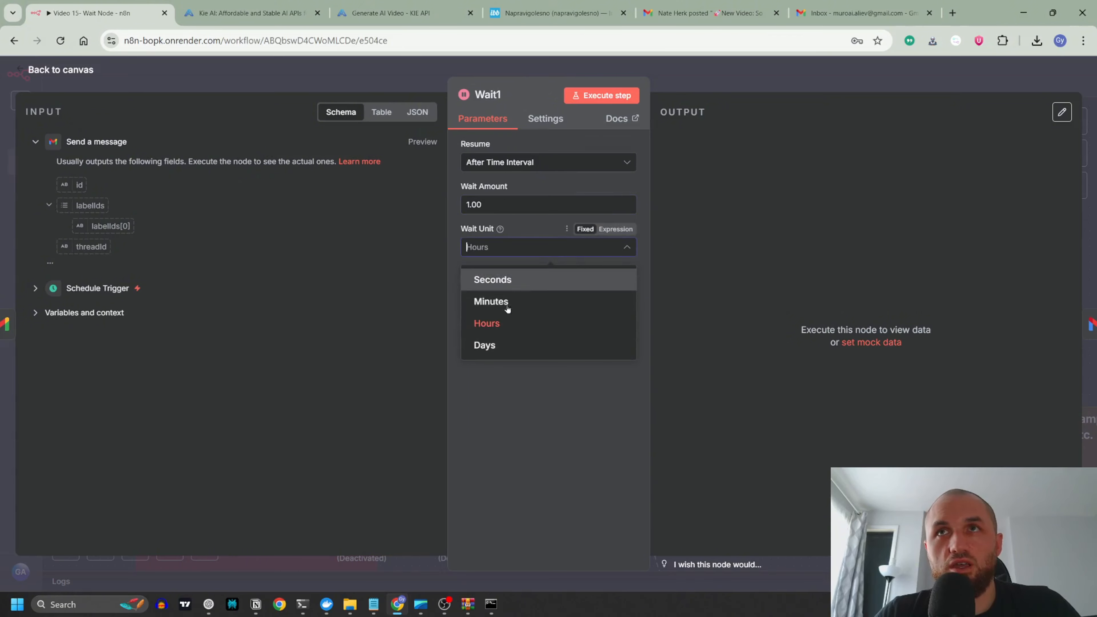
pyautogui.click(524, 415)
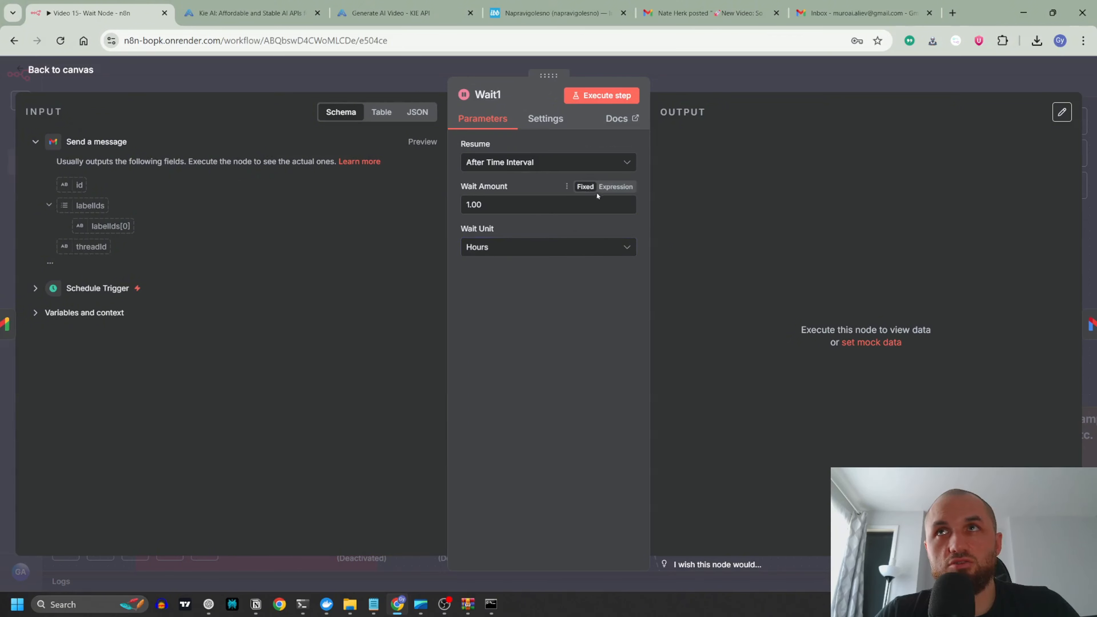